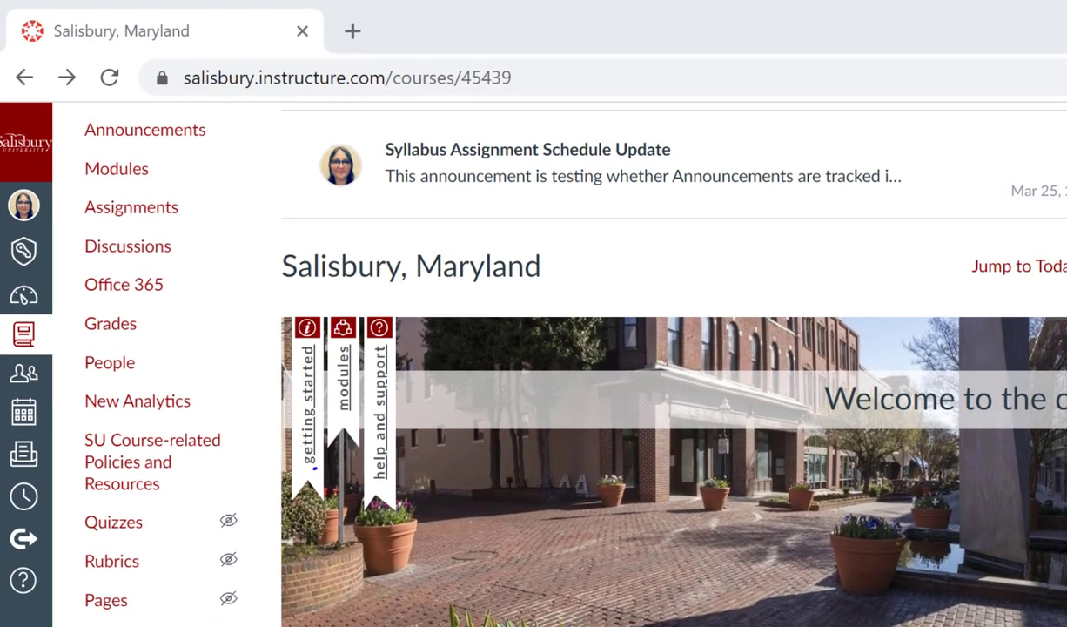
- Open the course's Rubrics page and add a new rubric titled "Discussion Rubric"
mouse_move(315, 468)
mouse_down()
mouse_move(148, 543)
mouse_move(218, 554)
mouse_up()
drag(198, 494, 159, 542)
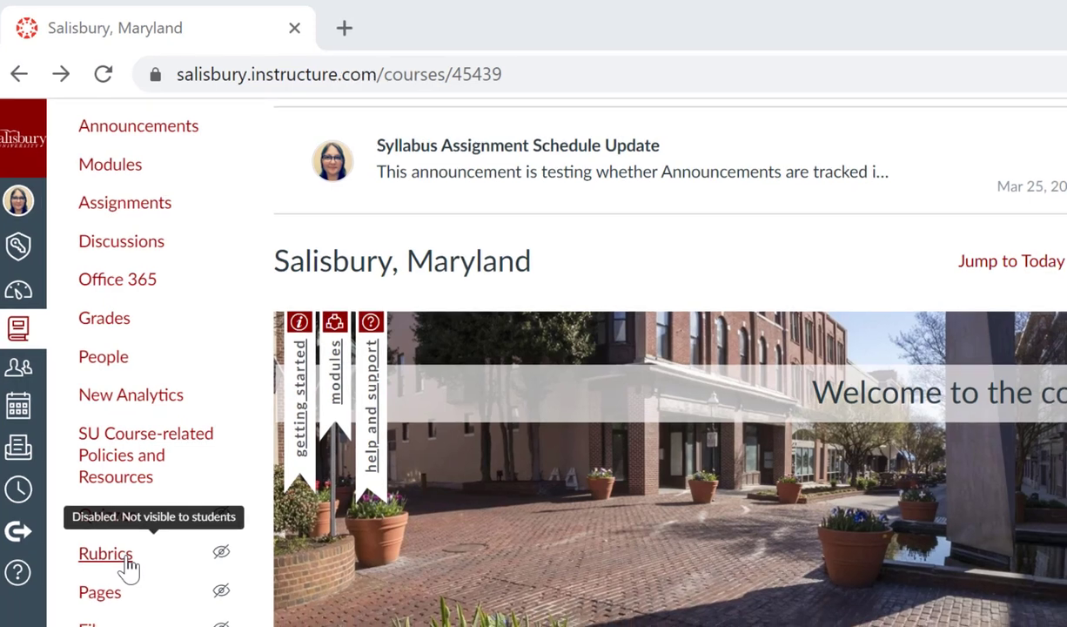
click(128, 569)
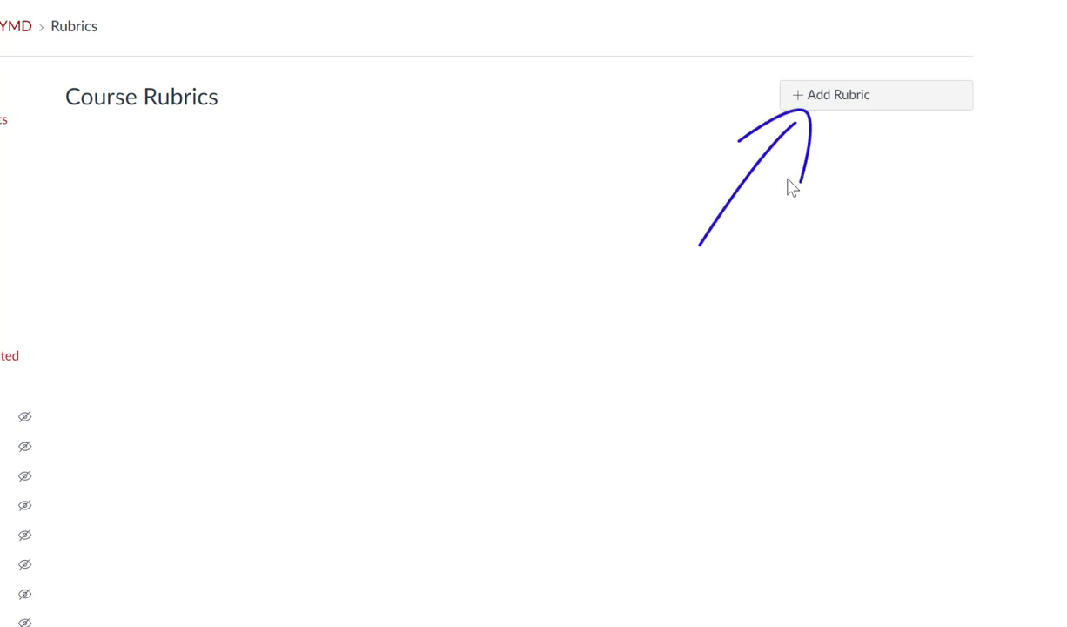
click(827, 97)
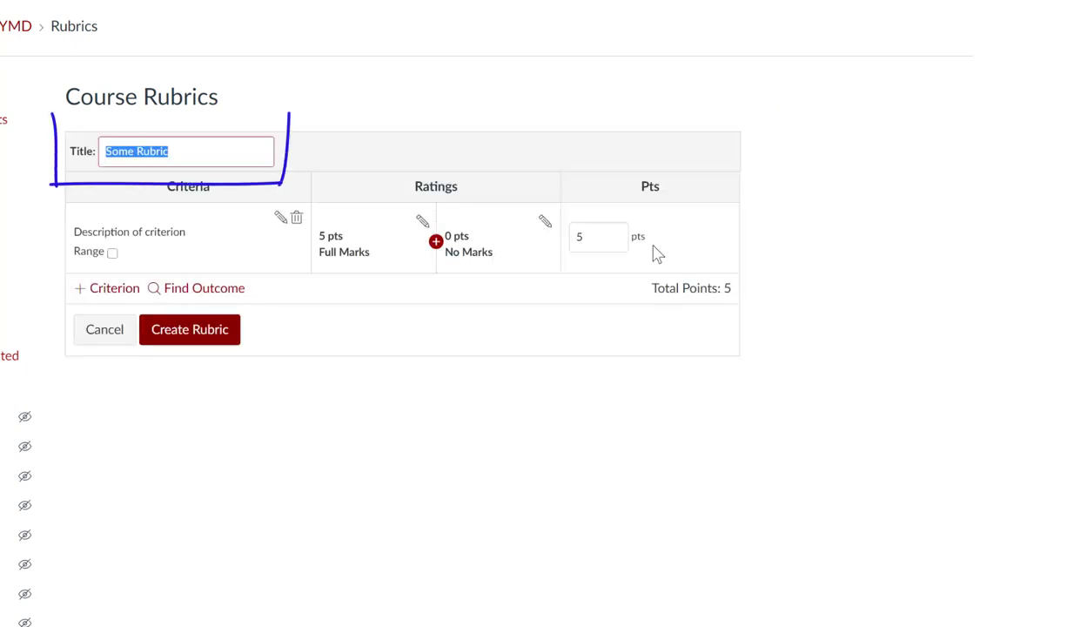
text(Discussion Rubric)
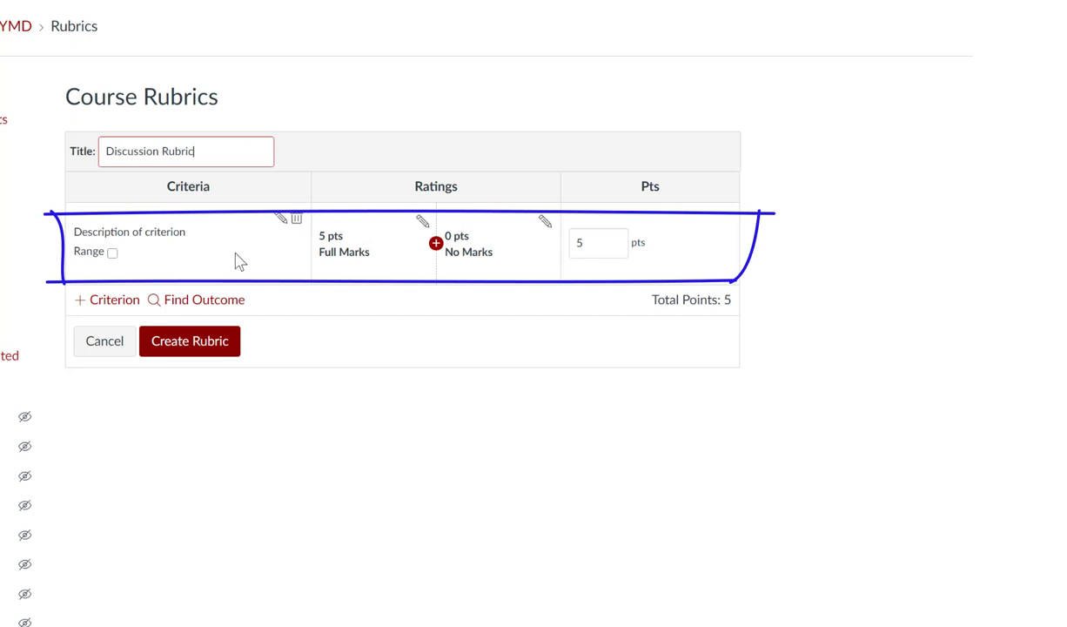
- Set the first criterion's description to "Thoughtfulness of Response", leaving its long description empty
click(279, 217)
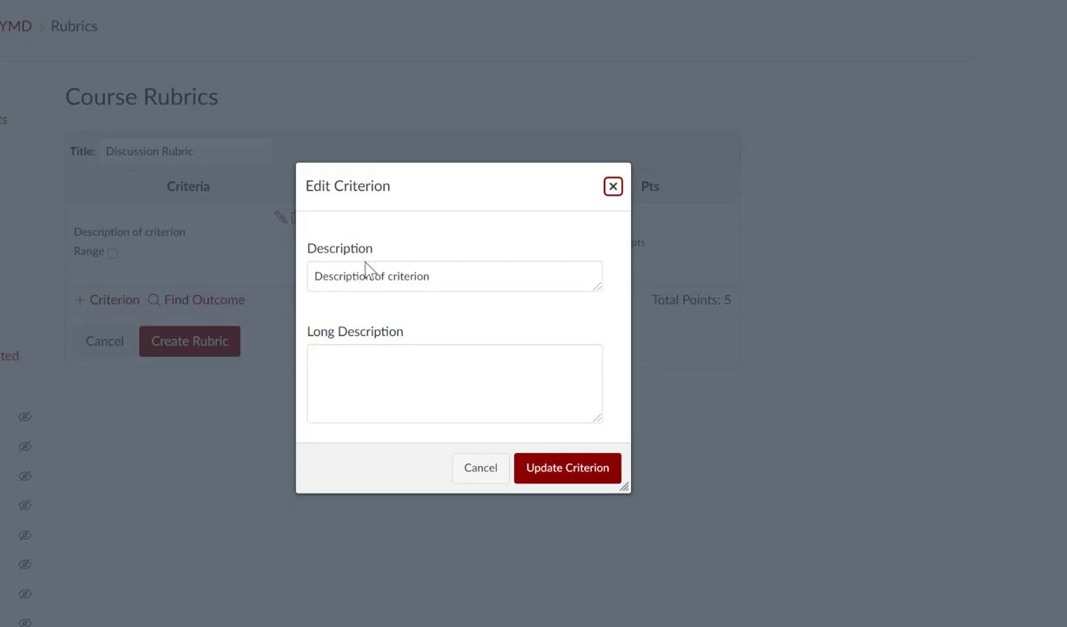
click(496, 381)
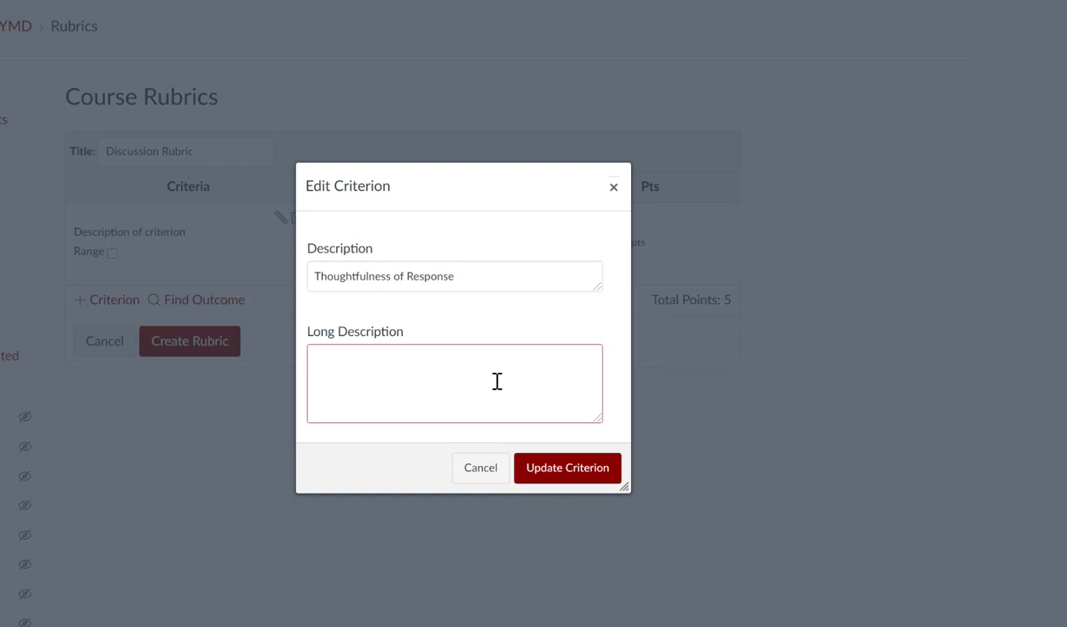
click(574, 468)
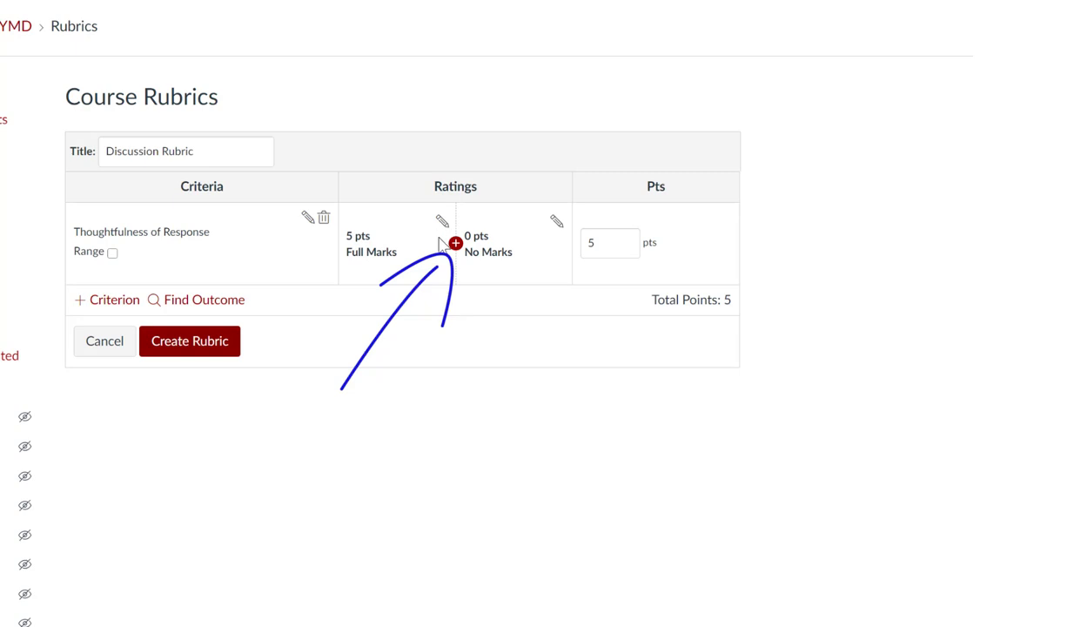
- Add a middle rating titled Satisfactory, described as "Provided a response that explored some elements of the topic, but not all required elements."
click(455, 243)
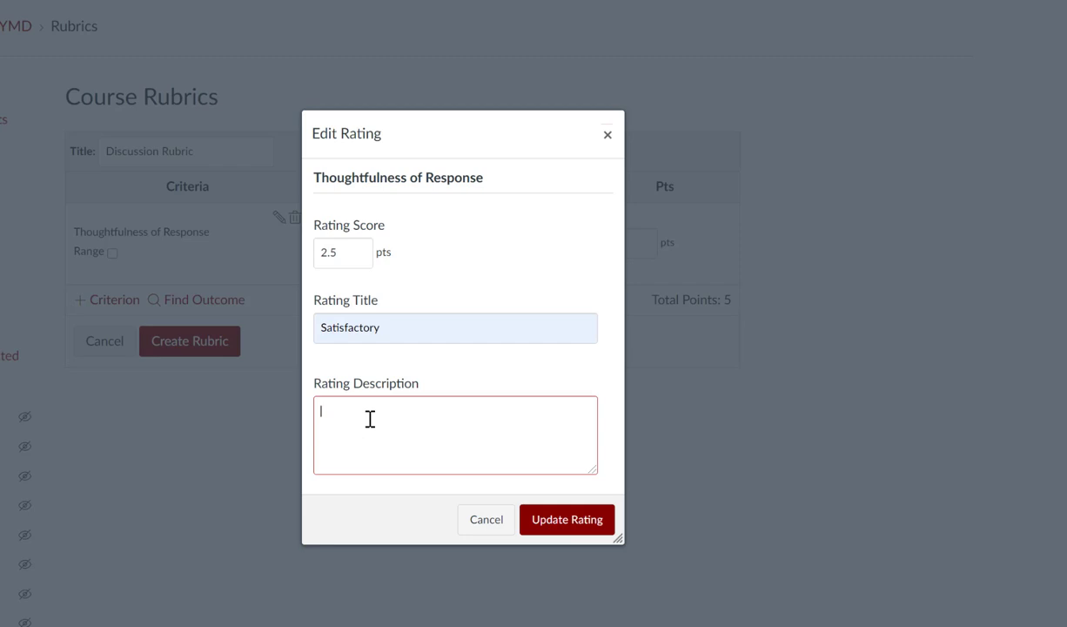
click(363, 336)
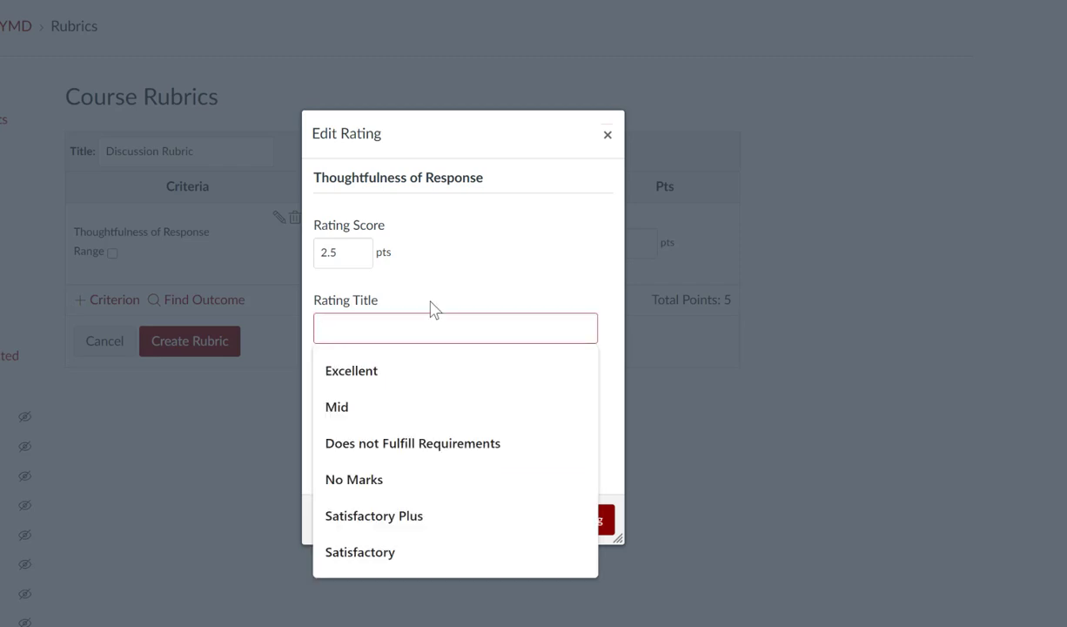
click(424, 553)
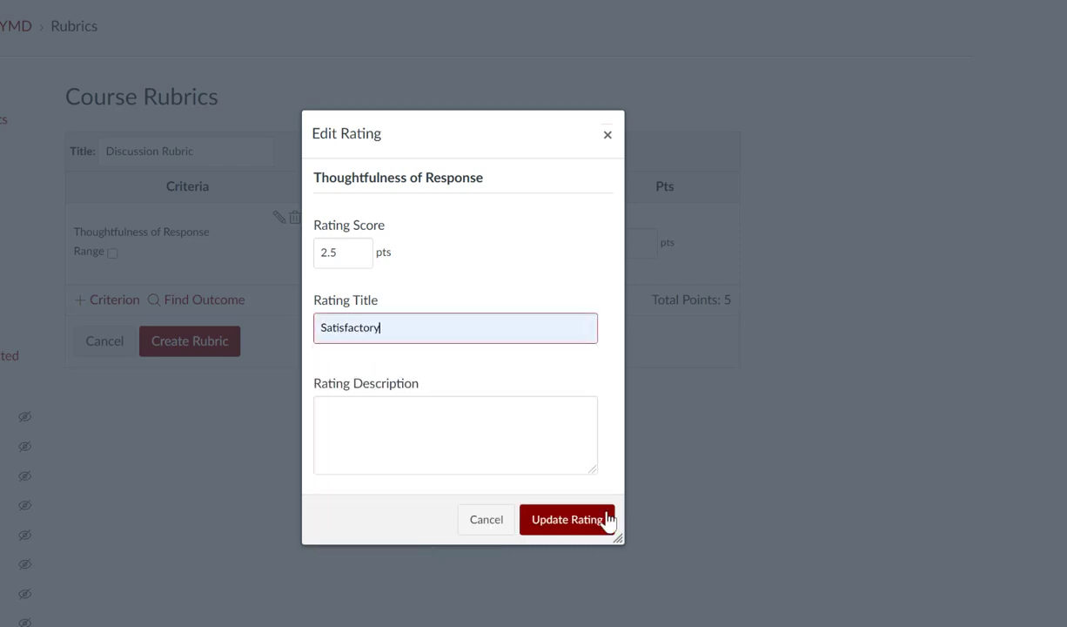
click(574, 469)
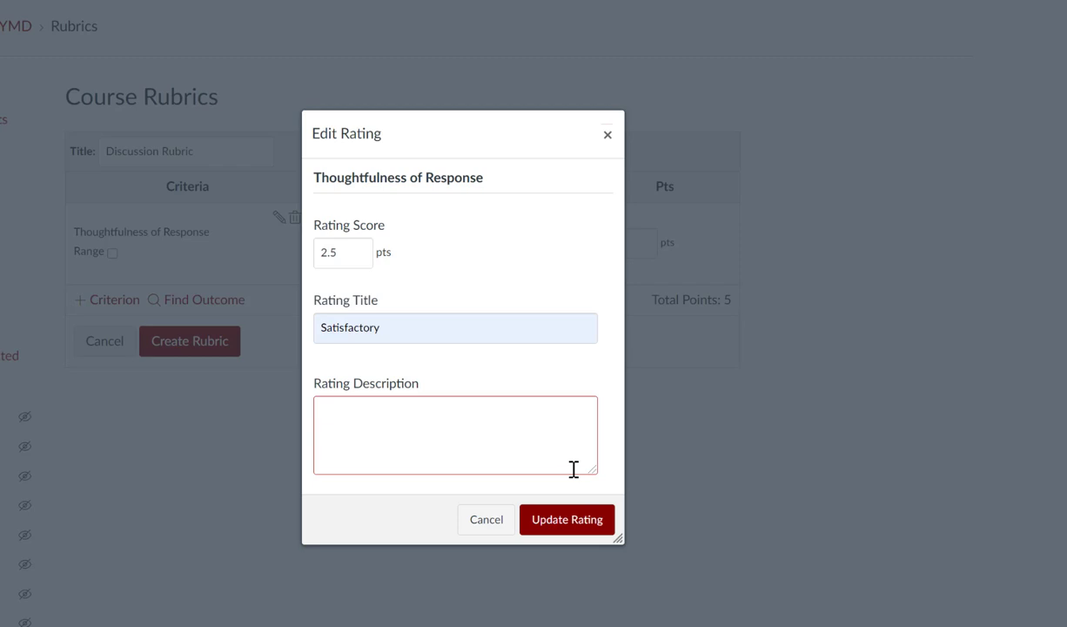
text(Provided a response that explored some elements of the topic, but not all required elements.)
click(578, 523)
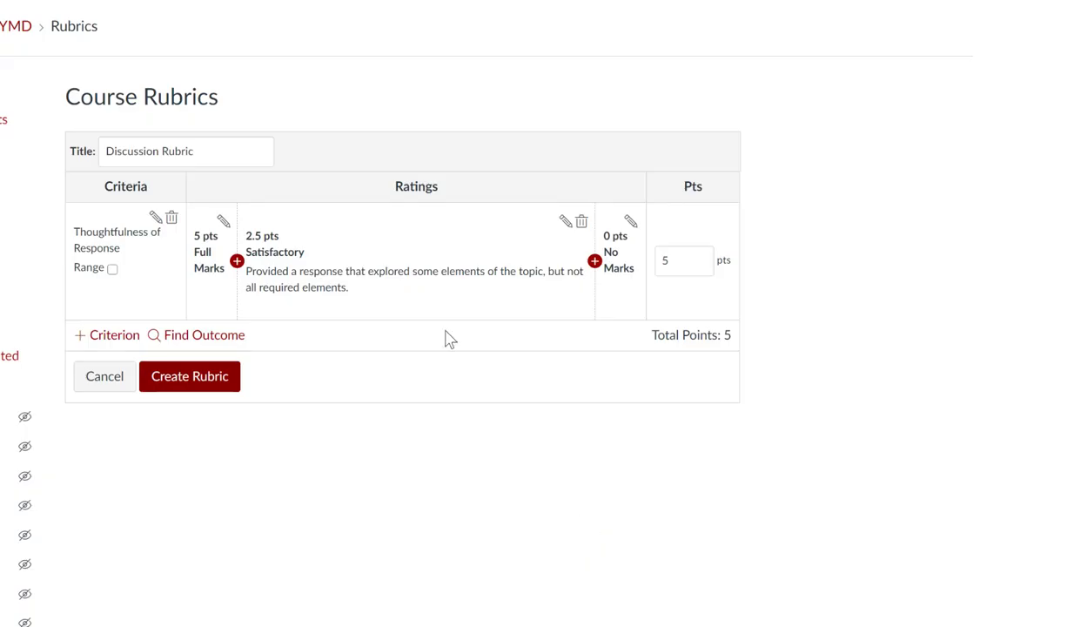
- Describe Full Marks as a robust, thoughtful response addressing all topic requirements, and retitle the 0-point rating Unsatisfactory for not addressing the topic or not posting
click(222, 222)
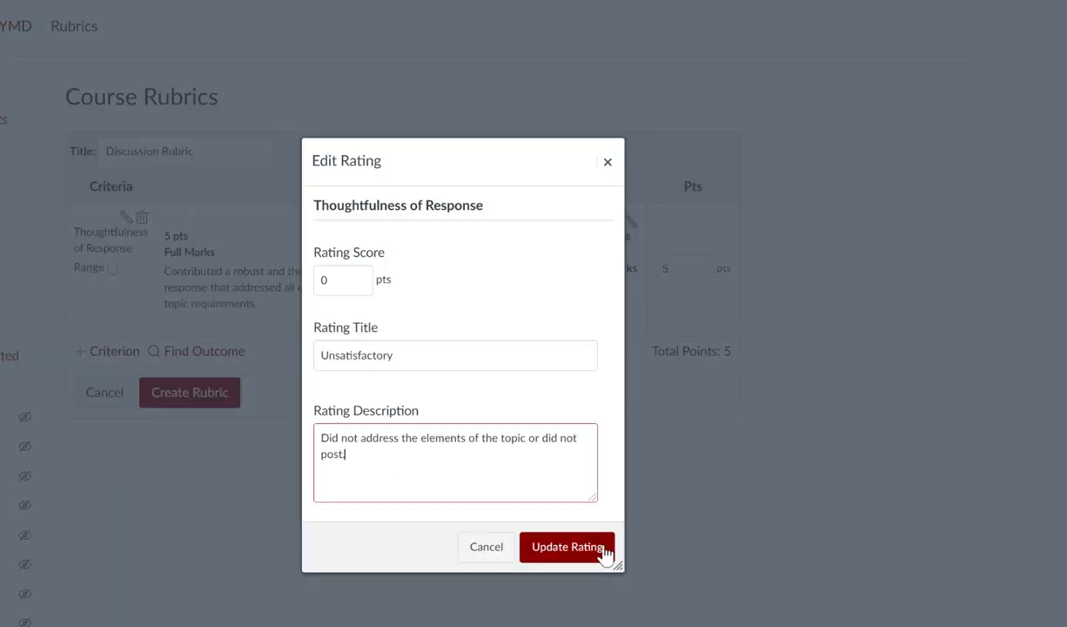
click(601, 546)
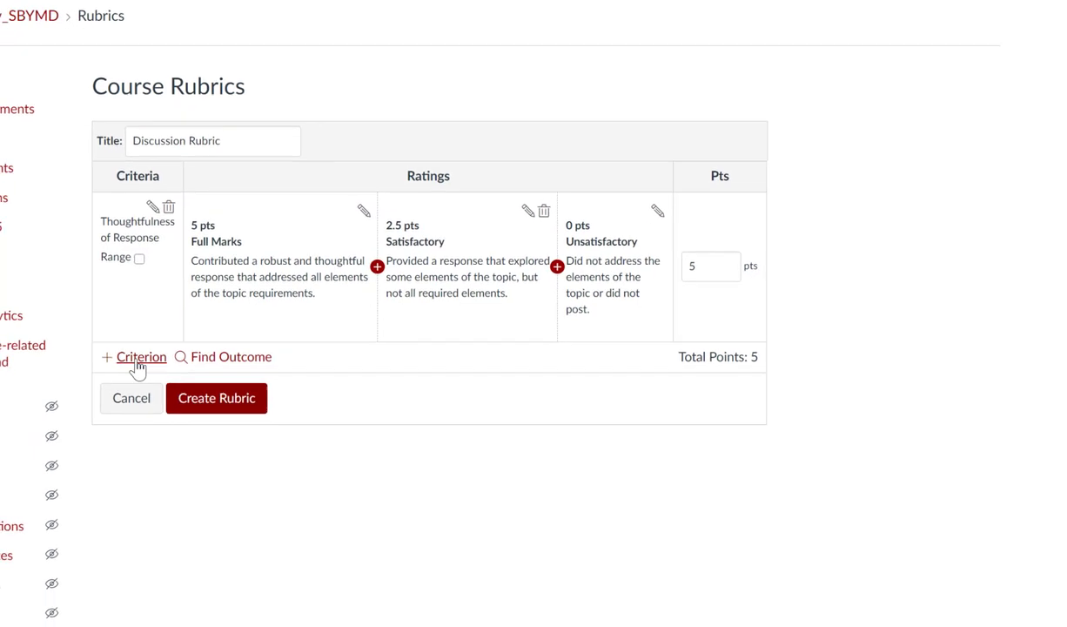
- Duplicate the Thoughtfulness of Response criterion and describe the copy as "Peer Response"
click(171, 348)
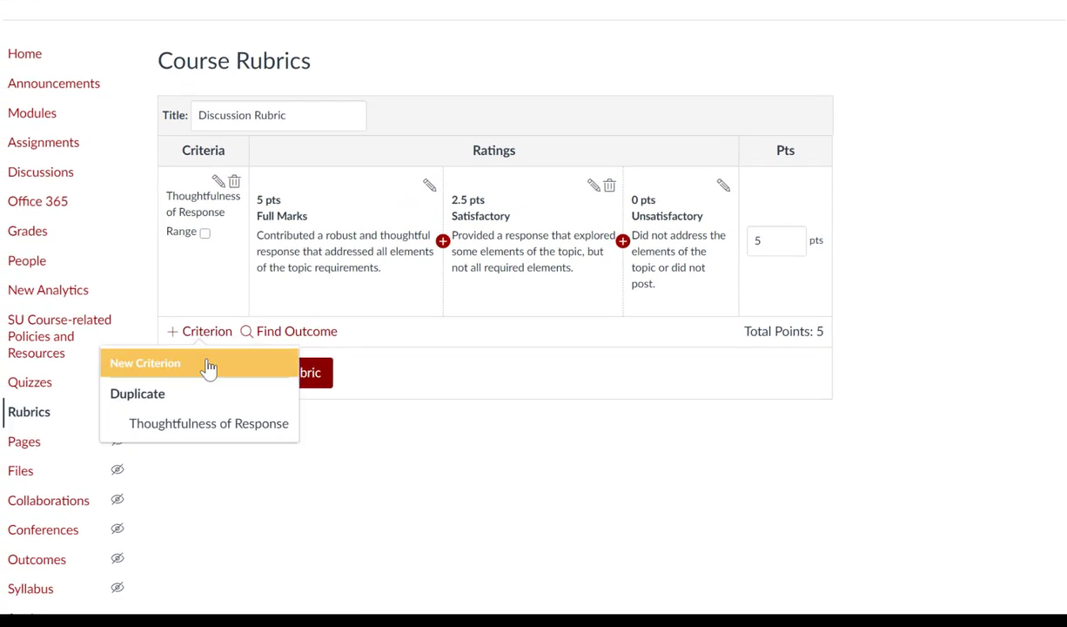
click(206, 428)
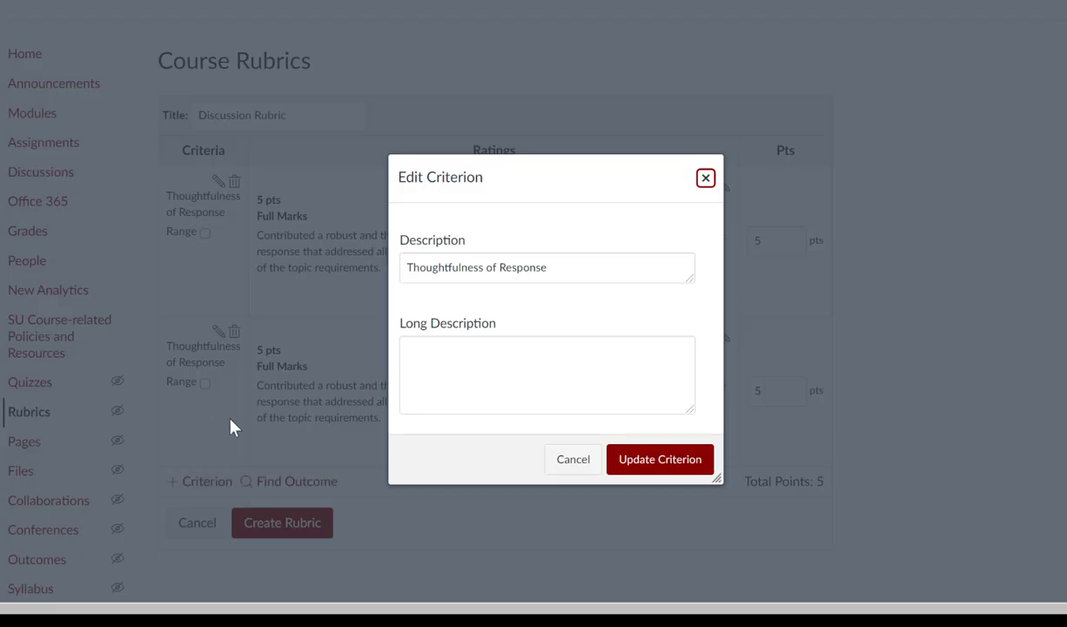
drag(583, 269, 325, 280)
text(Peer Response)
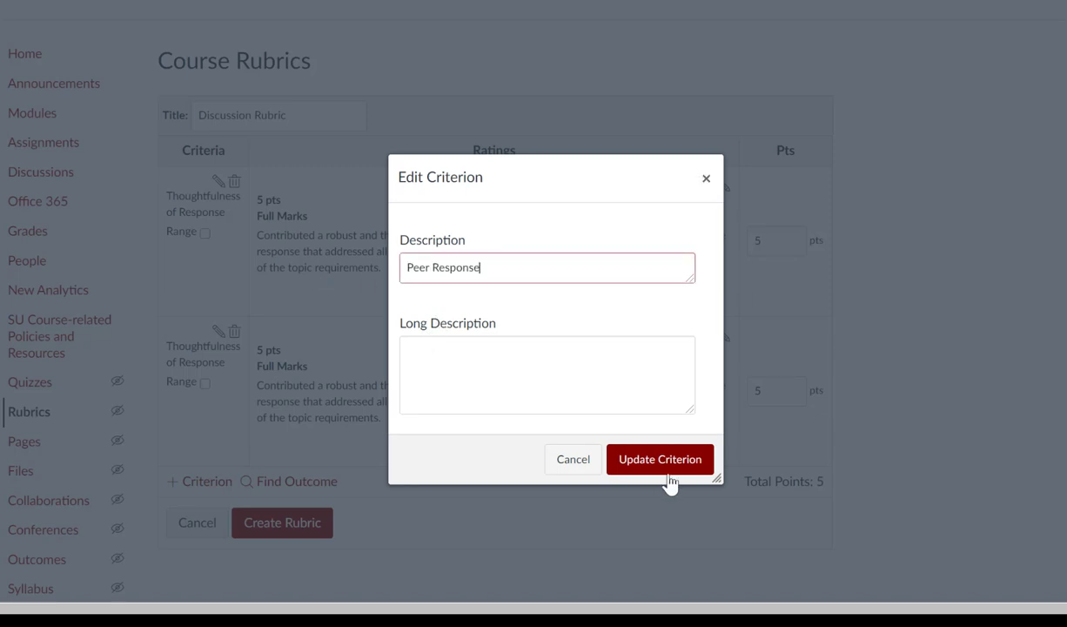
click(659, 459)
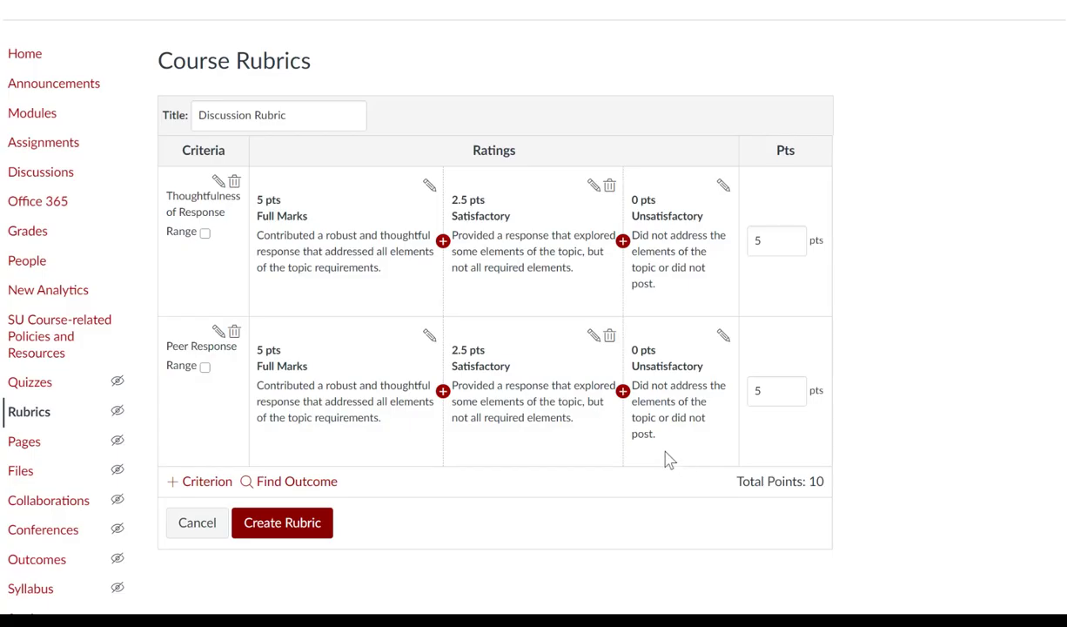
- Change the Peer Response criterion's Full Marks description to "Provided thoughtful feedforward to at least two classmates."
click(429, 336)
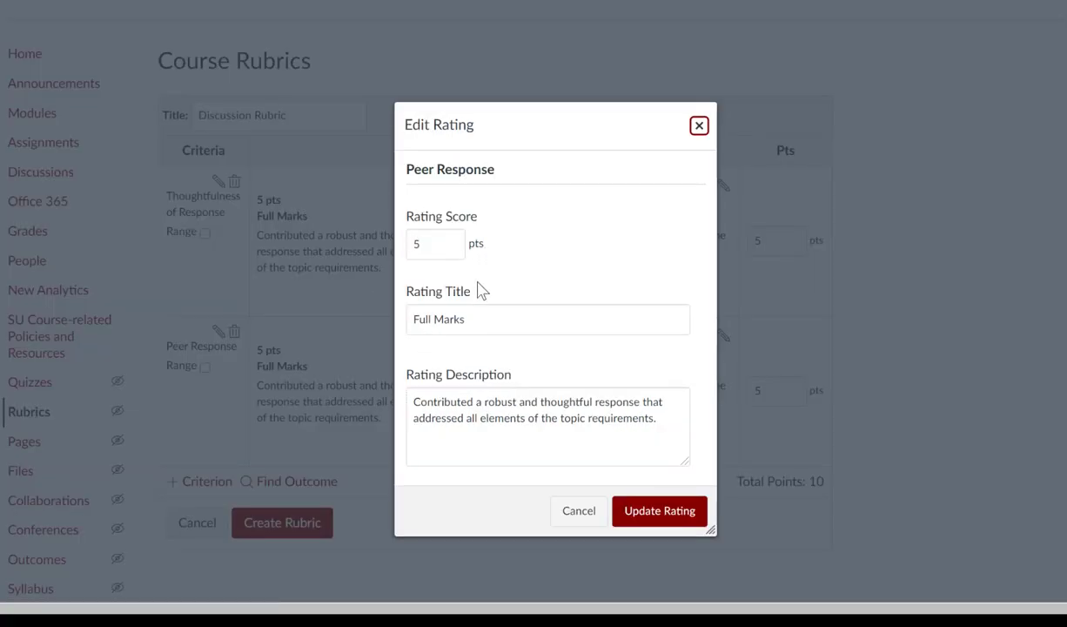
drag(415, 400, 692, 437)
text(Provided thoughtful feedforward to at least two classmates.)
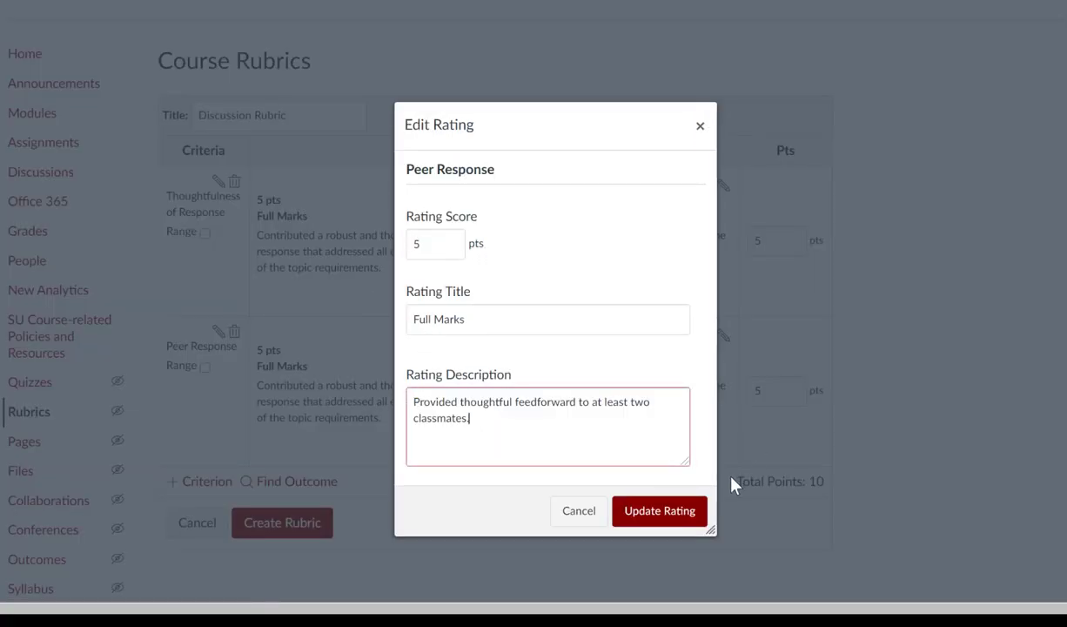
click(679, 511)
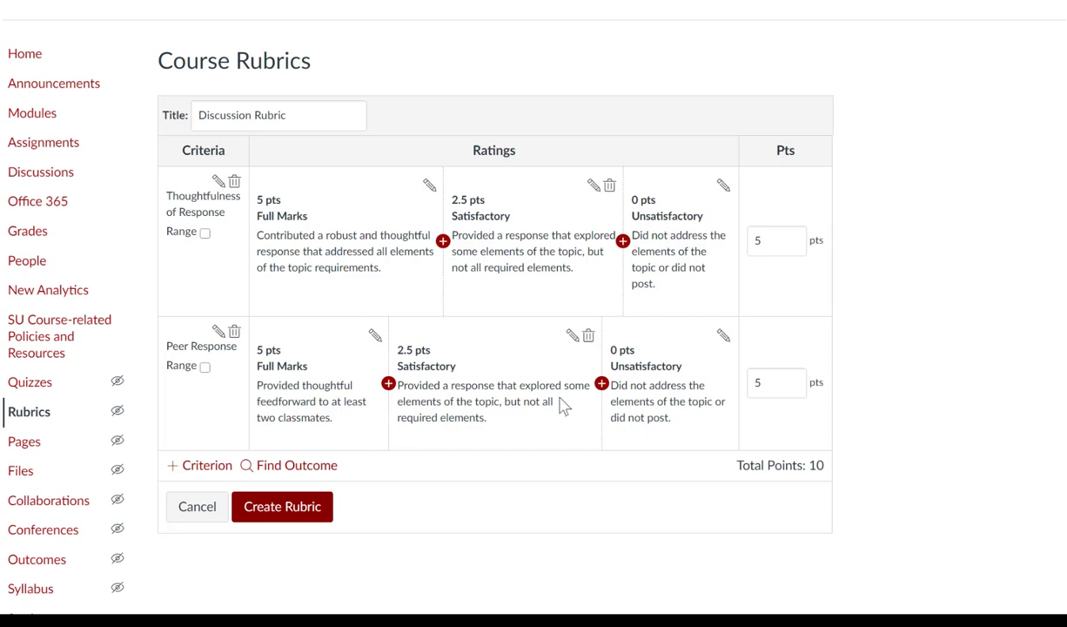
- Describe Peer Response's Satisfactory rating as "Responded briefly to at least two classmates, but comments were surface-level, or only responded thoughtfully to one peer."
click(573, 337)
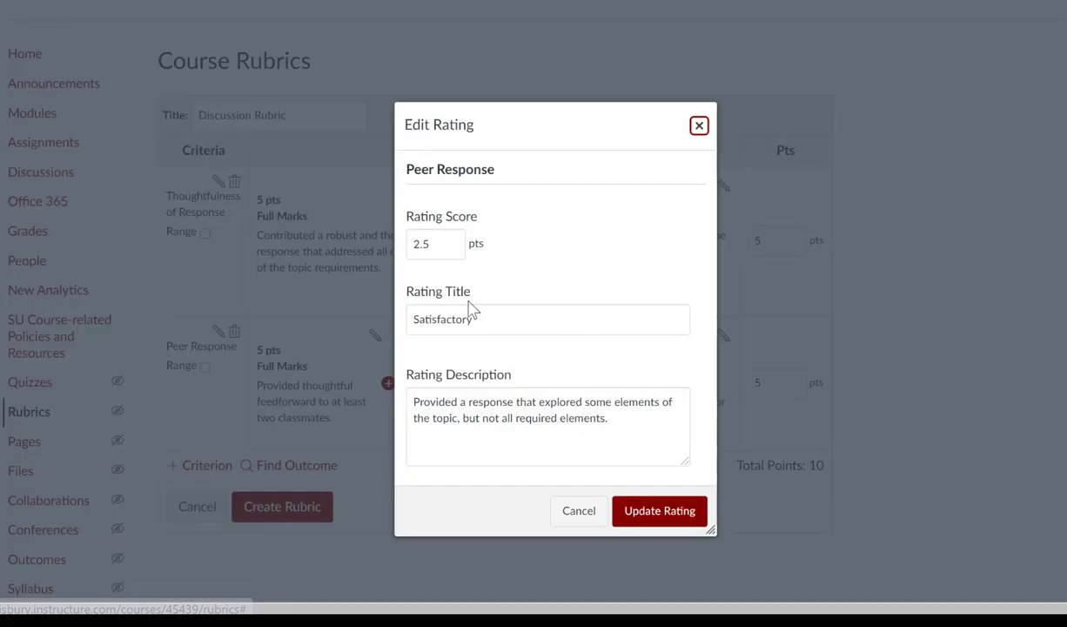
drag(610, 419, 490, 417)
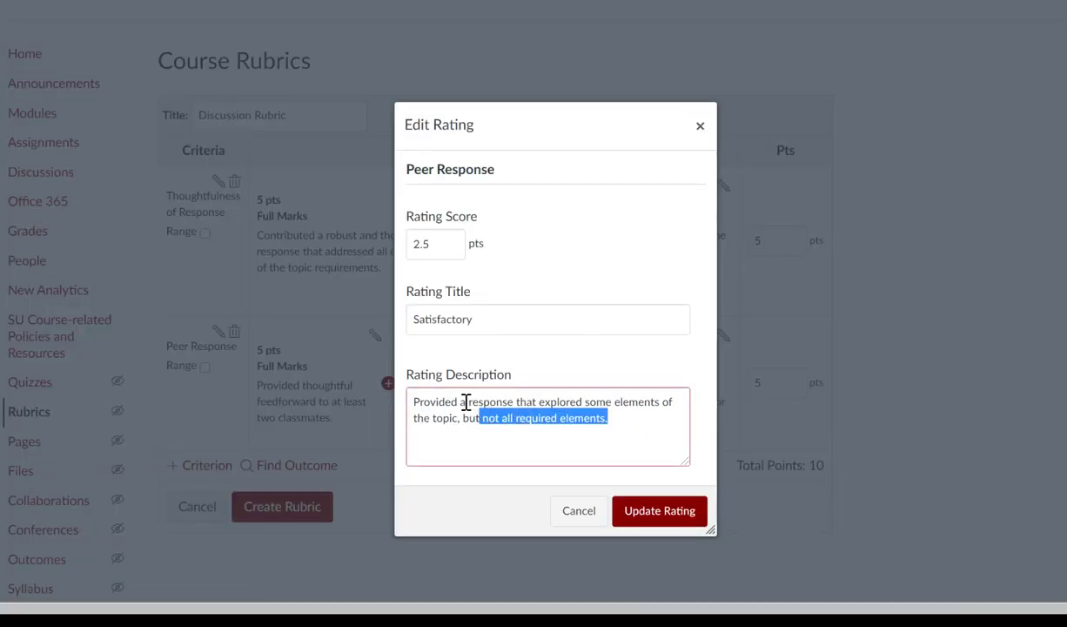
key(ctrl+a)
text(Responded briefly to at least two classmates, but comments were surface-level, or only responded thoughtfully to one peer.)
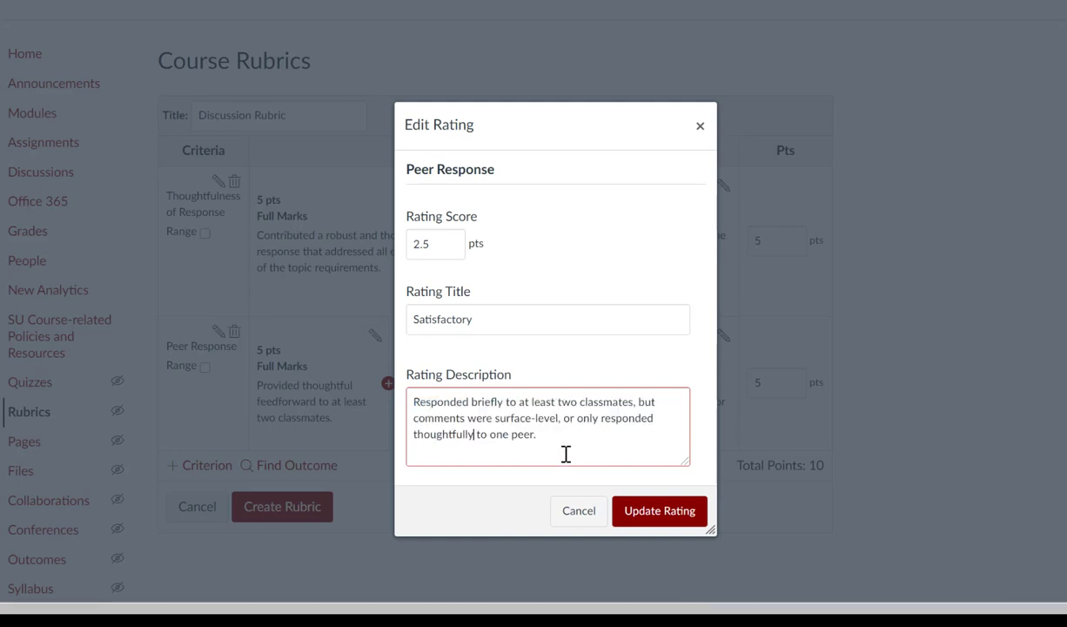
click(698, 525)
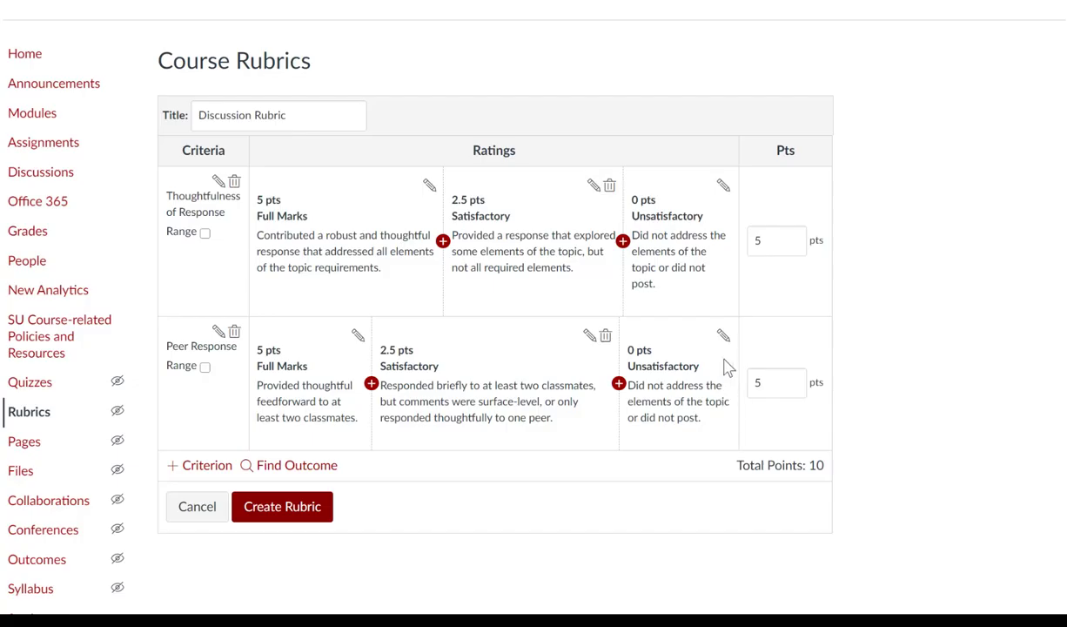
- Describe Peer Response's Unsatisfactory rating as "Did not respond to any peers, or only left brief assenting or dissenting comments"
click(721, 338)
drag(452, 405, 562, 481)
text(respond to any peers, or only left brief assenting or dissenting comments,)
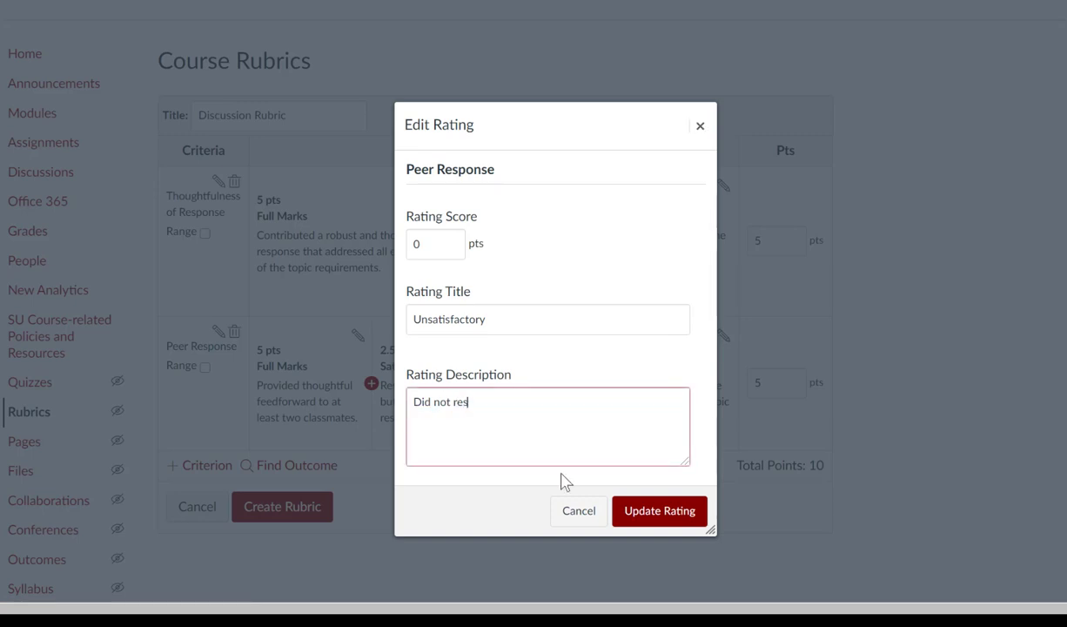
click(681, 514)
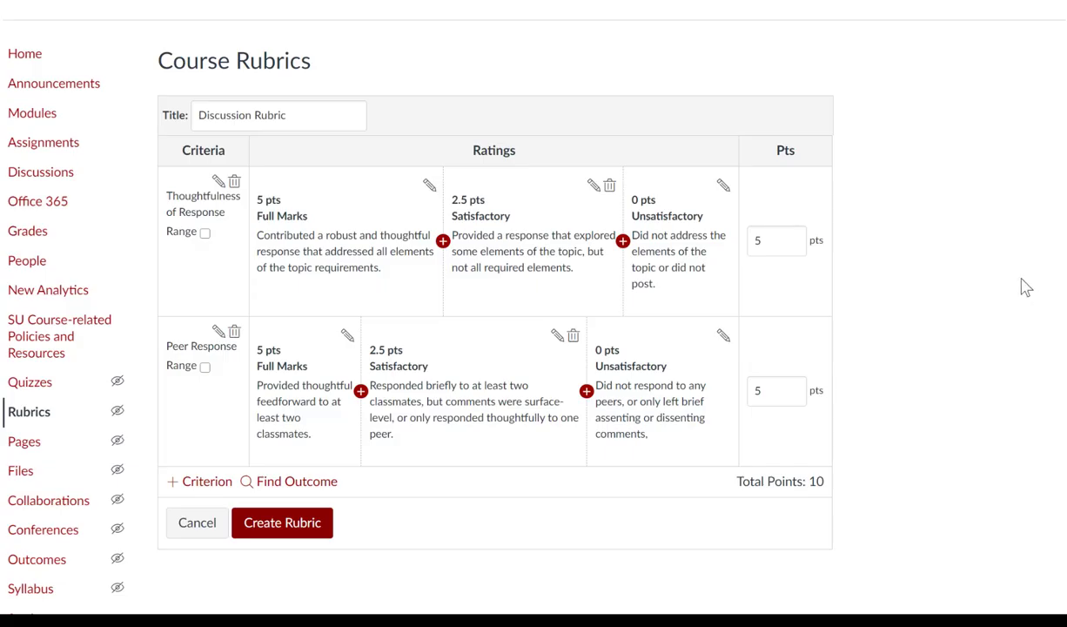
- Add a new criterion described as "Submitted initial response and peer replies by imposed deadlines"
click(200, 481)
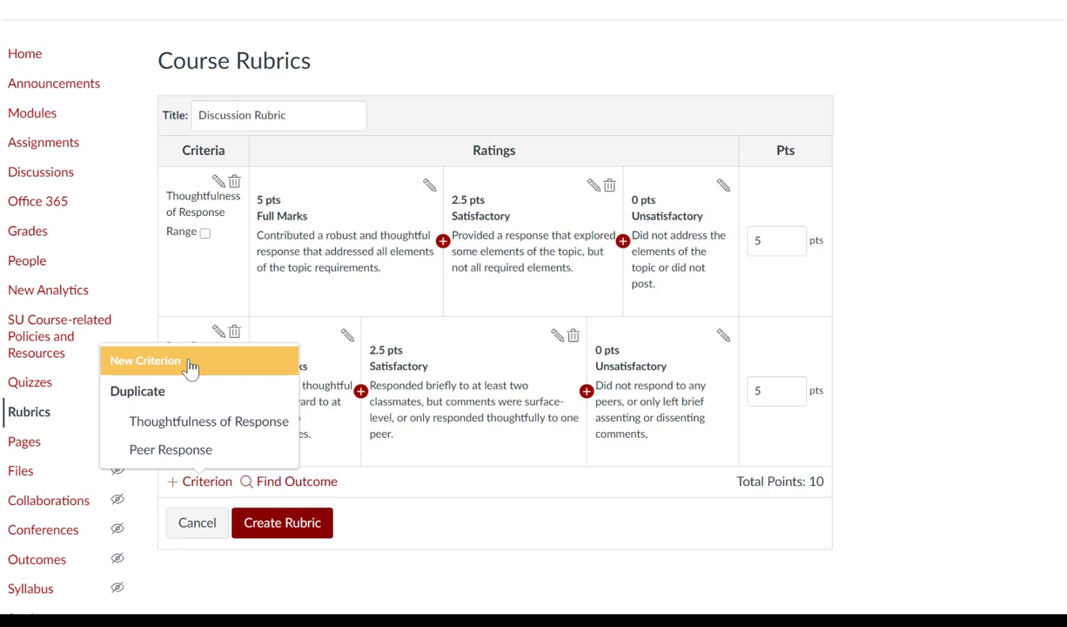
click(190, 365)
click(505, 268)
text(Submitted initial response and peer replies by imposed deadlines)
click(688, 459)
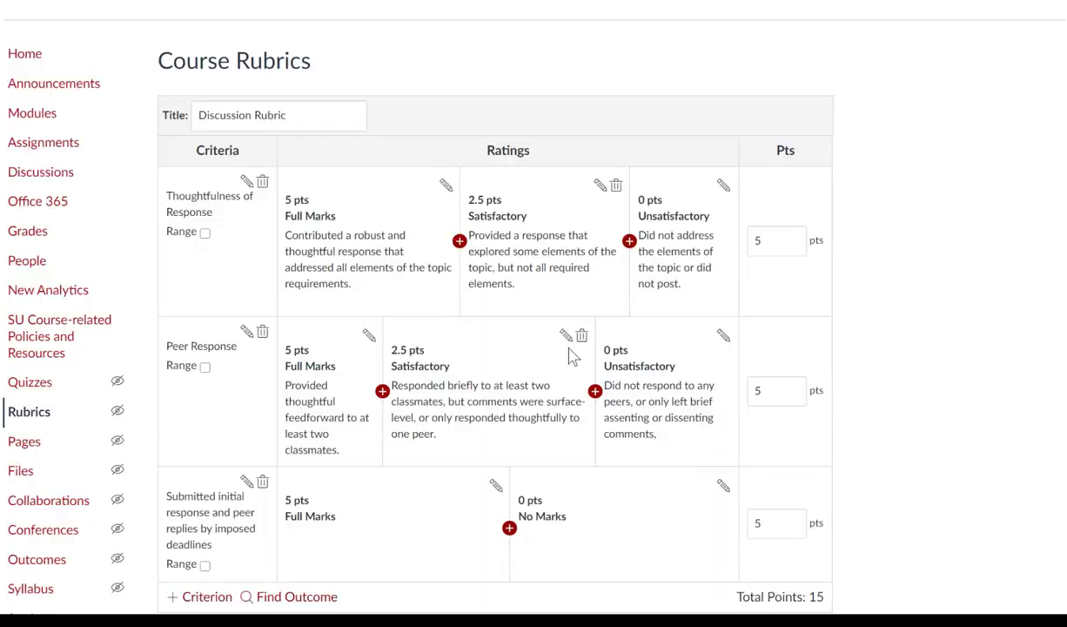
- Set the deadline criterion's lowest rating to 1 point and title it "Late"
click(723, 485)
click(448, 254)
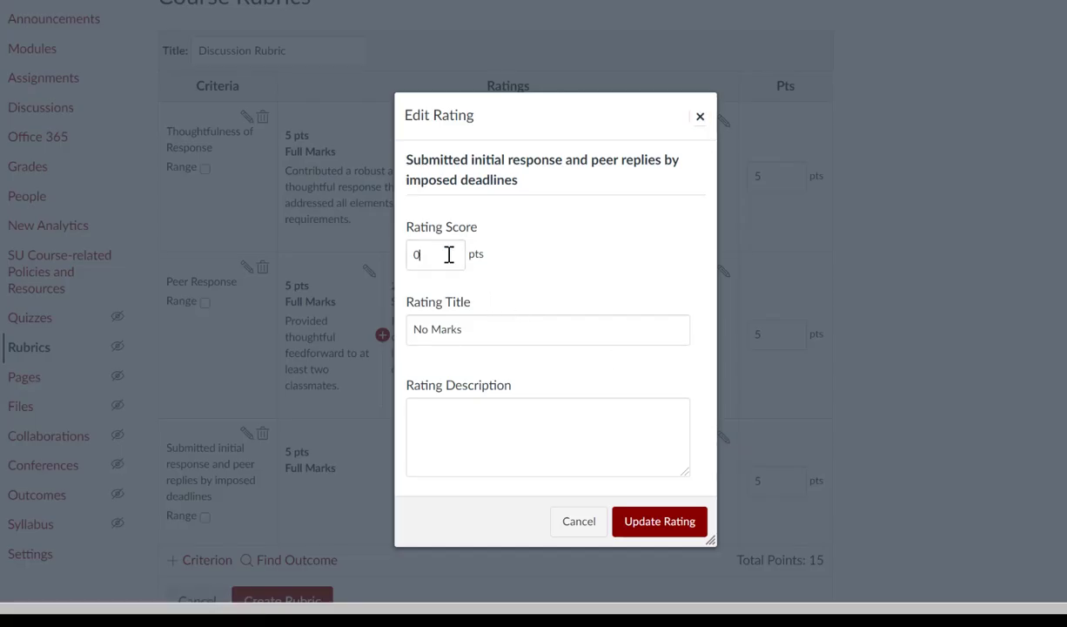
double_click(448, 254)
text(1)
key(Tab)
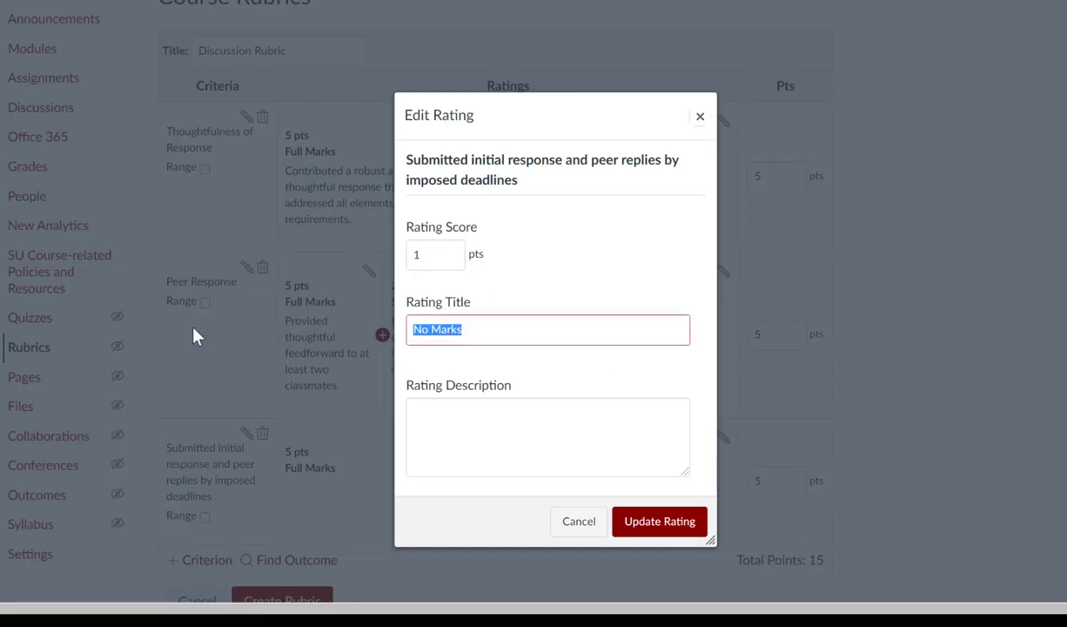
text(Late)
click(688, 523)
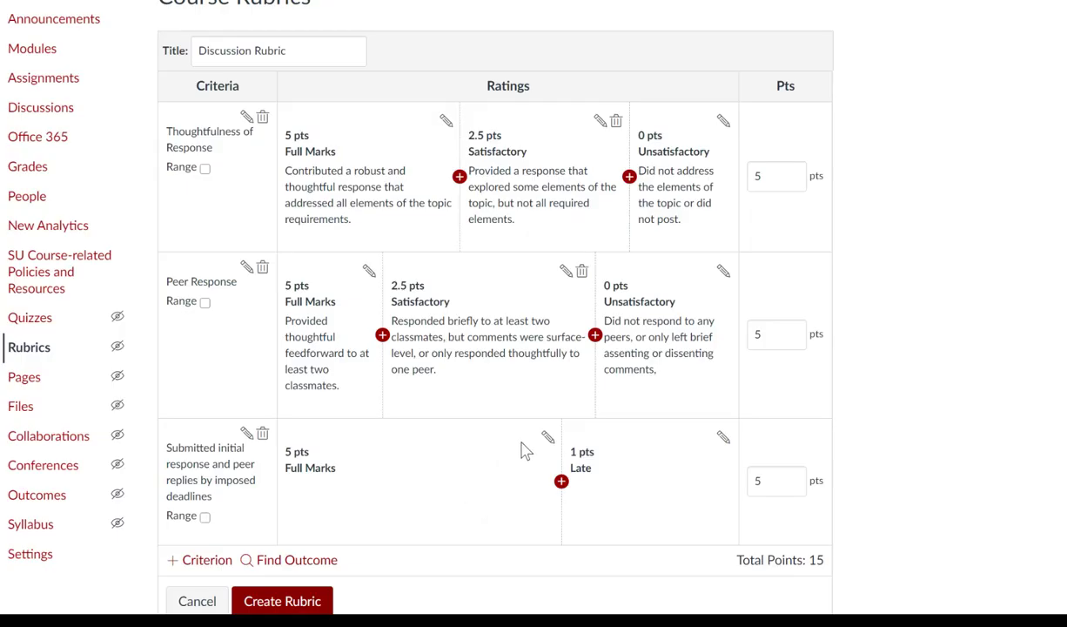
- Set the deadline criterion's Full Marks rating to 3 points with the description "On time"
click(548, 438)
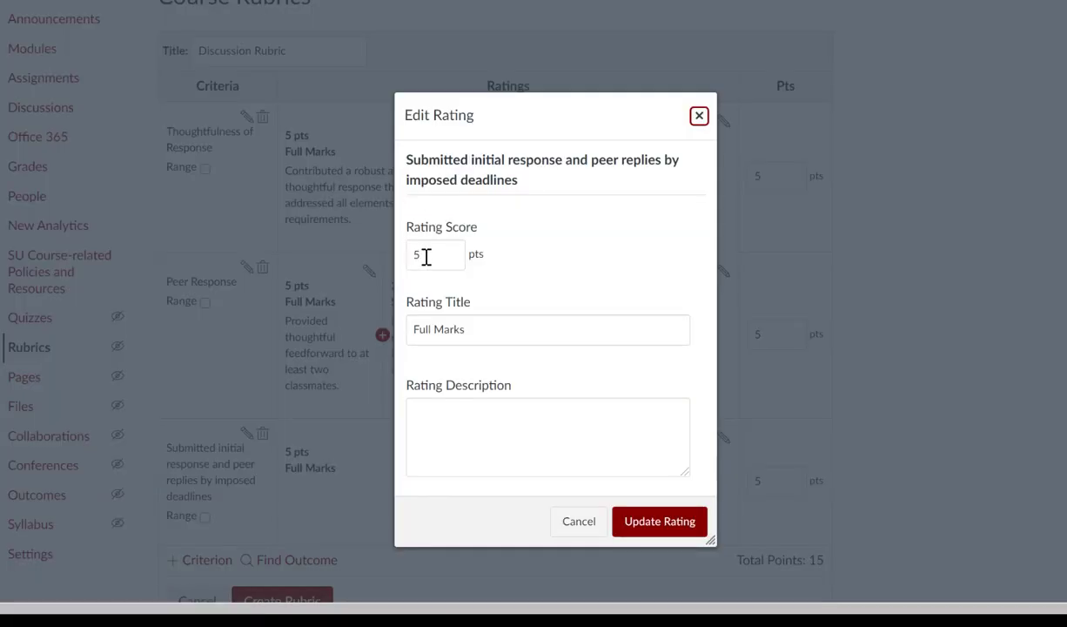
double_click(425, 257)
text(3)
click(486, 408)
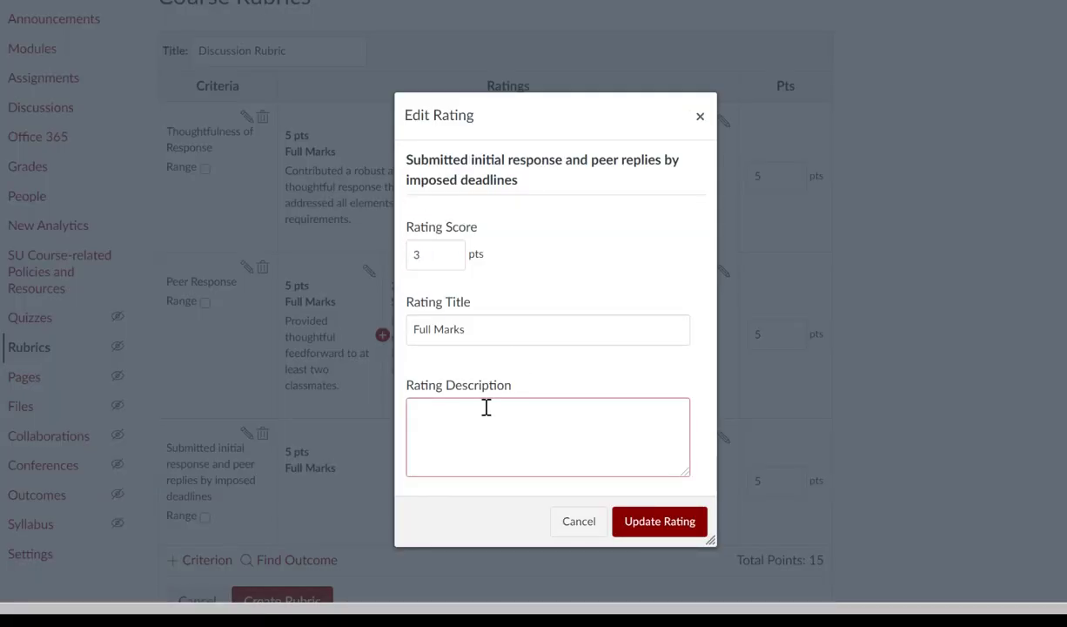
text(On time)
scroll(558, 470, up, 1)
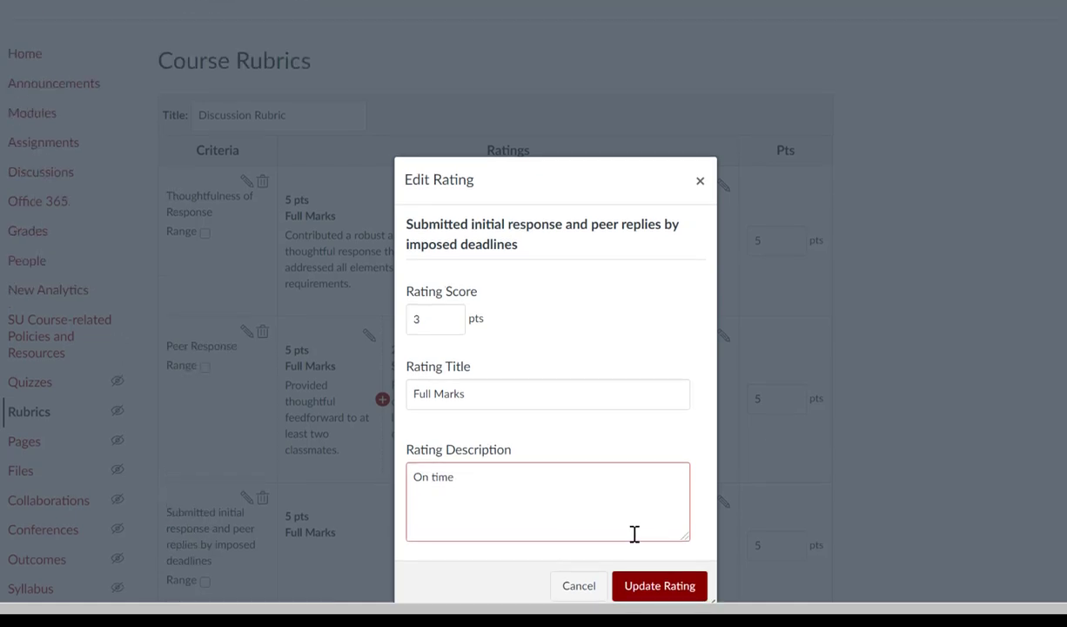
click(659, 585)
scroll(874, 279, down, 1)
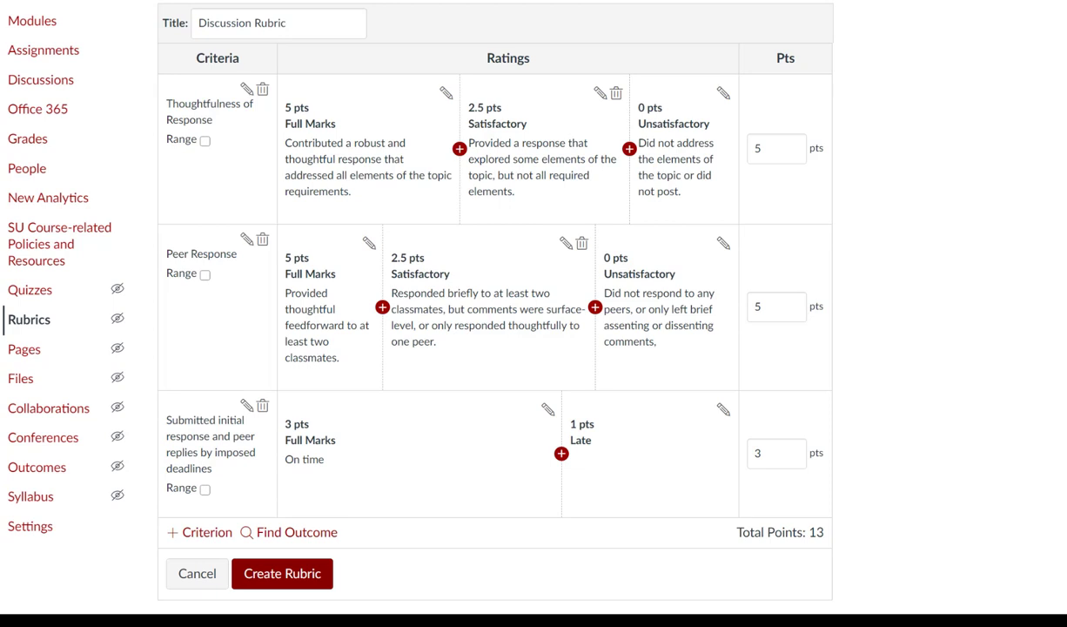
- Enable point ranges for all three criteria and create the rubric
drag(418, 145, 235, 139)
mouse_move(296, 112)
mouse_down()
mouse_move(262, 168)
mouse_move(287, 178)
mouse_up()
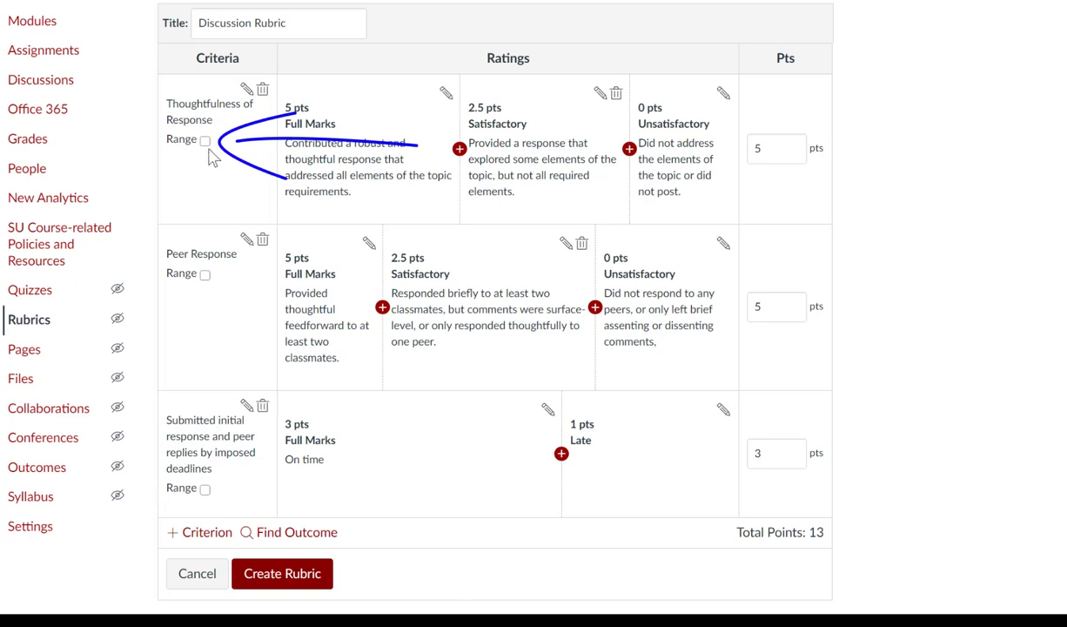
click(204, 274)
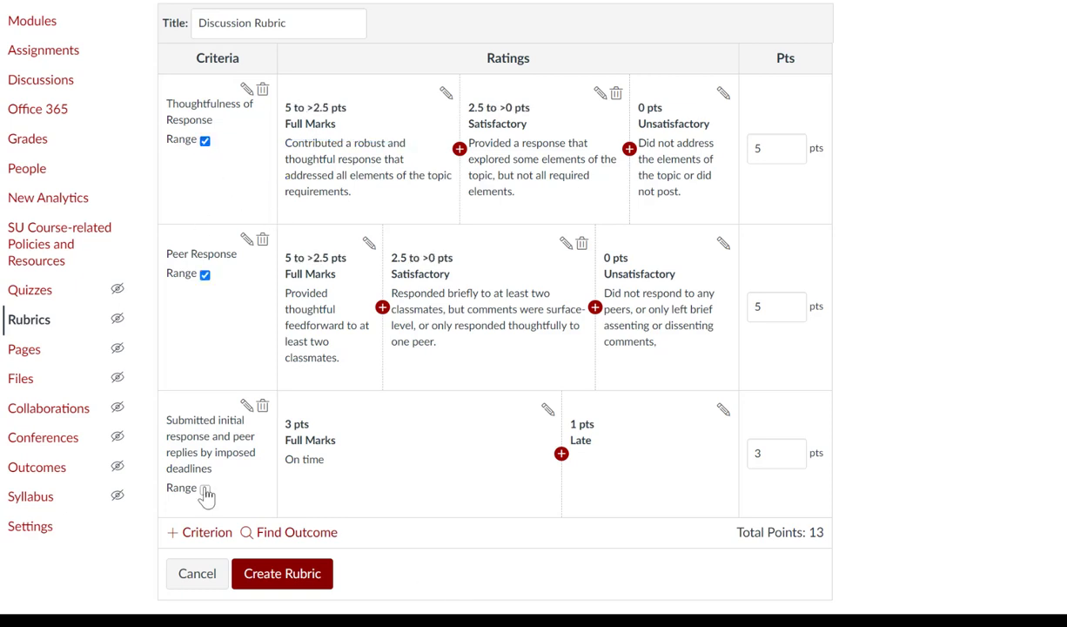
click(204, 488)
mouse_move(272, 87)
mouse_down()
mouse_move(369, 138)
mouse_move(747, 90)
mouse_up()
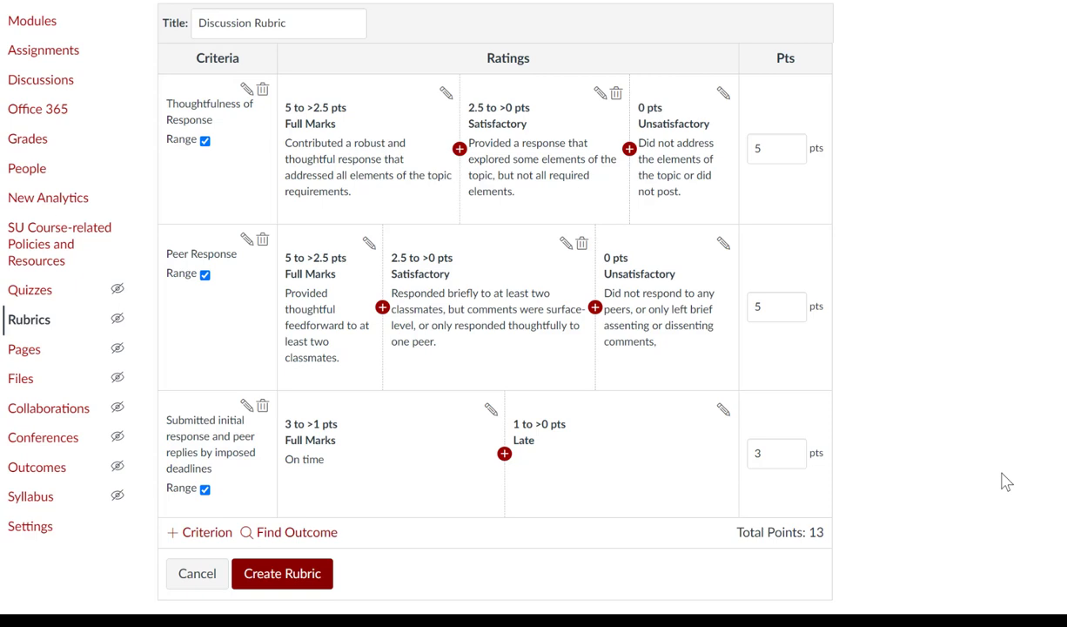
click(318, 580)
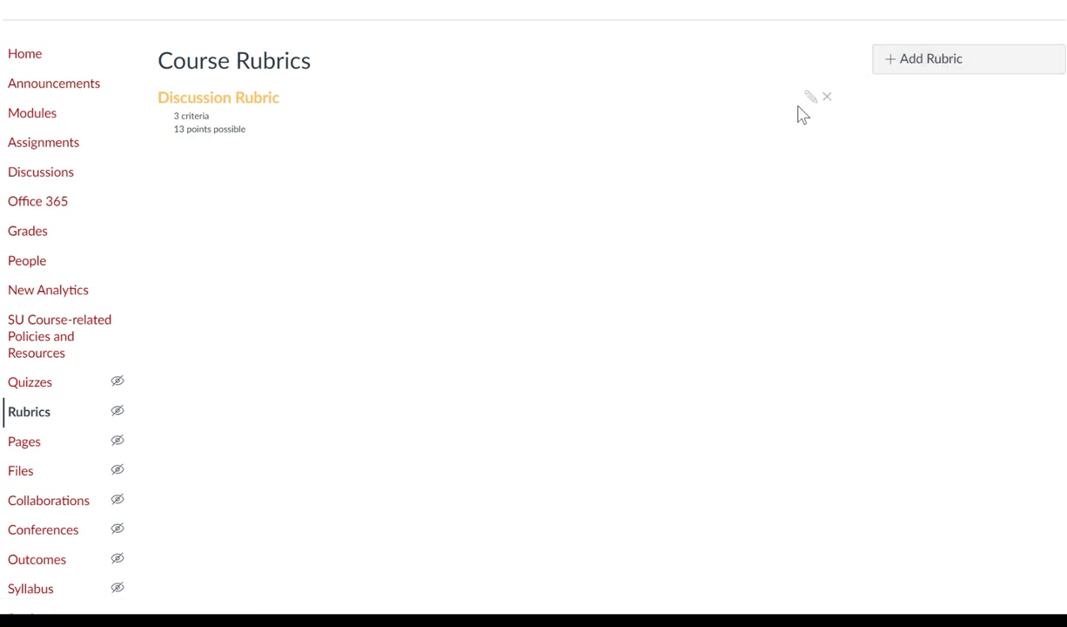
- Reopen Discussion Rubric for editing and set the Peer Response criterion's total to 4 points
click(810, 102)
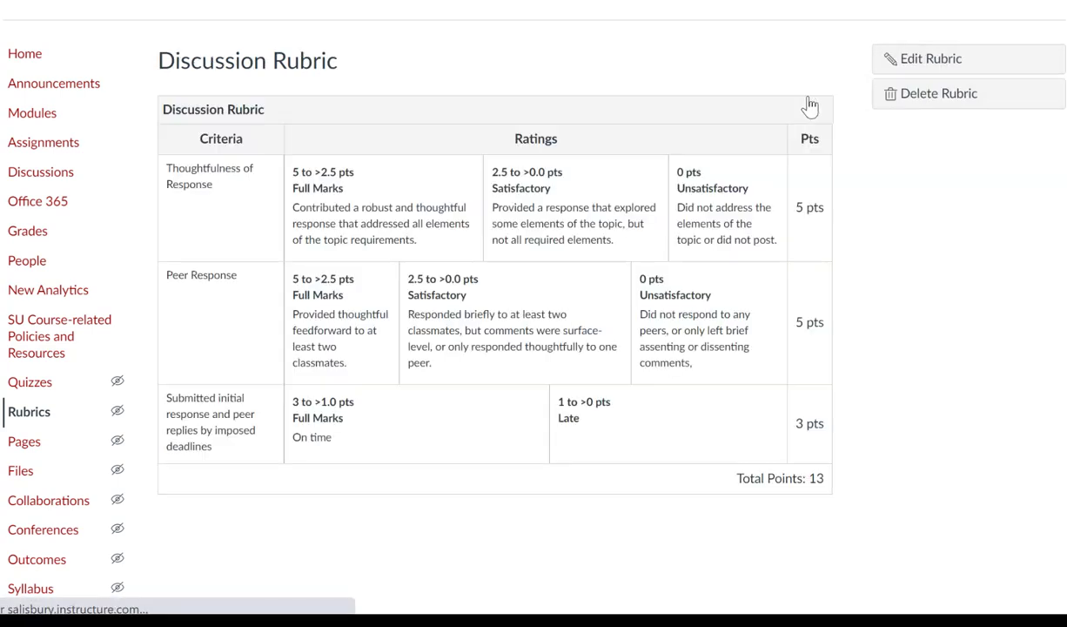
scroll(788, 383, down, 1)
drag(737, 534, 834, 538)
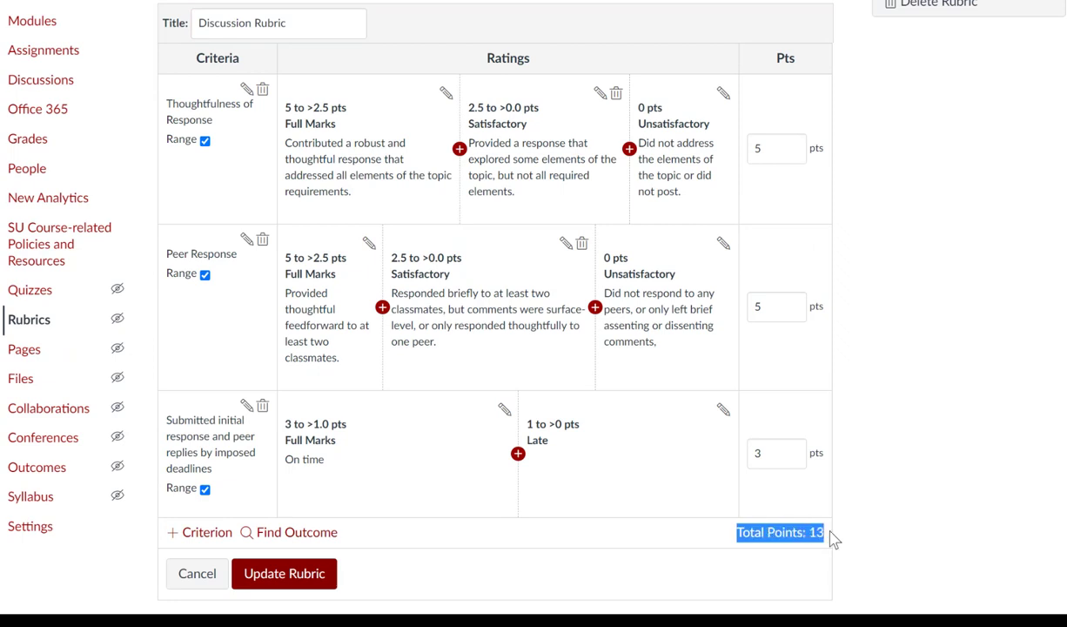
drag(768, 146, 688, 157)
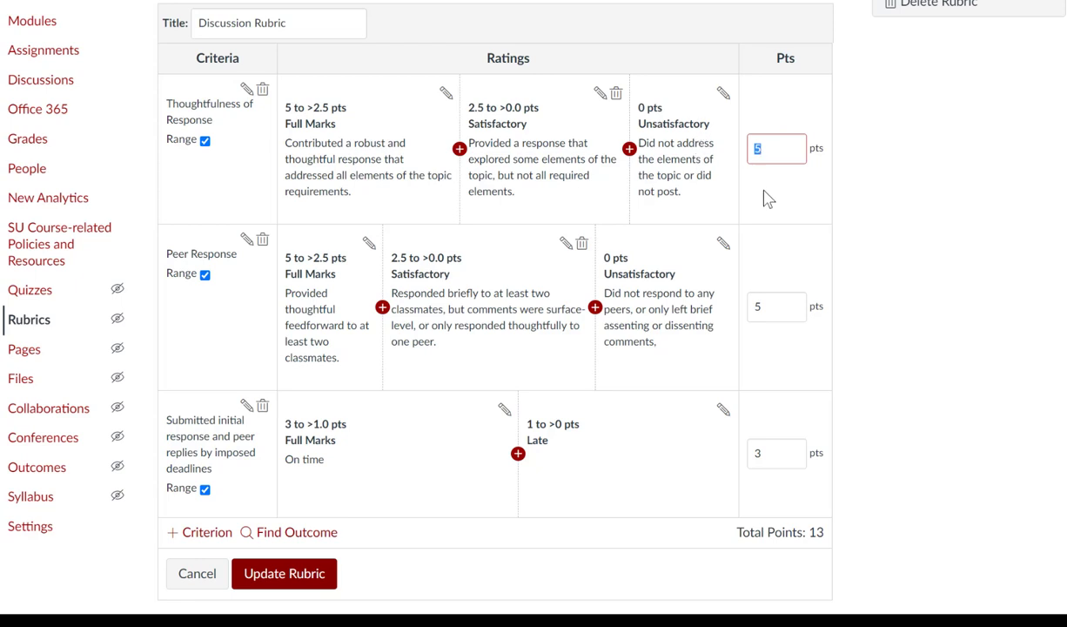
drag(769, 305, 702, 356)
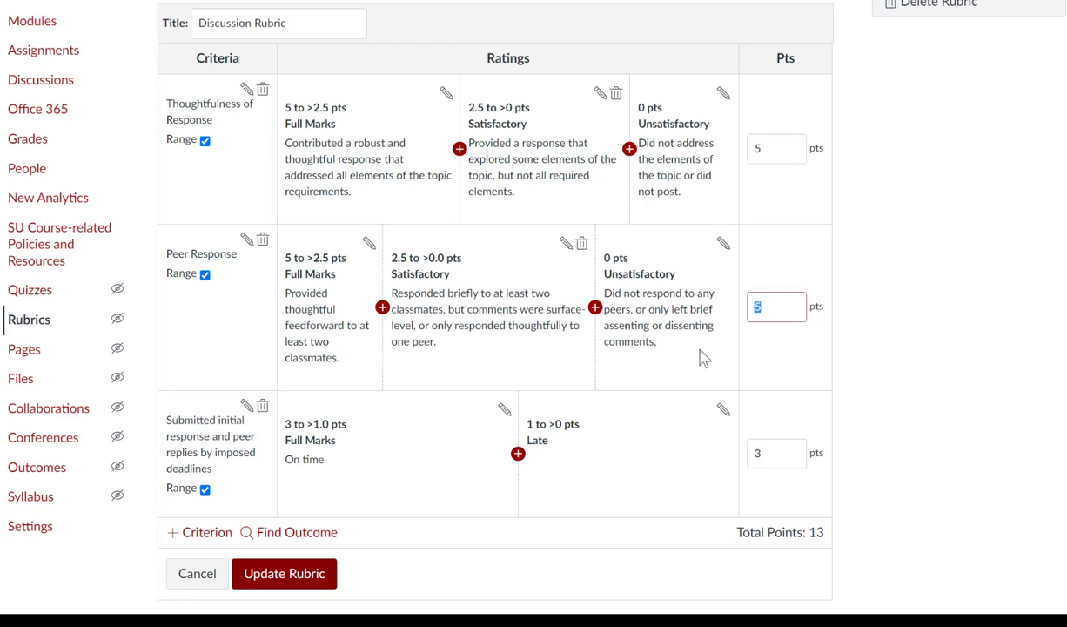
text(4)
click(922, 315)
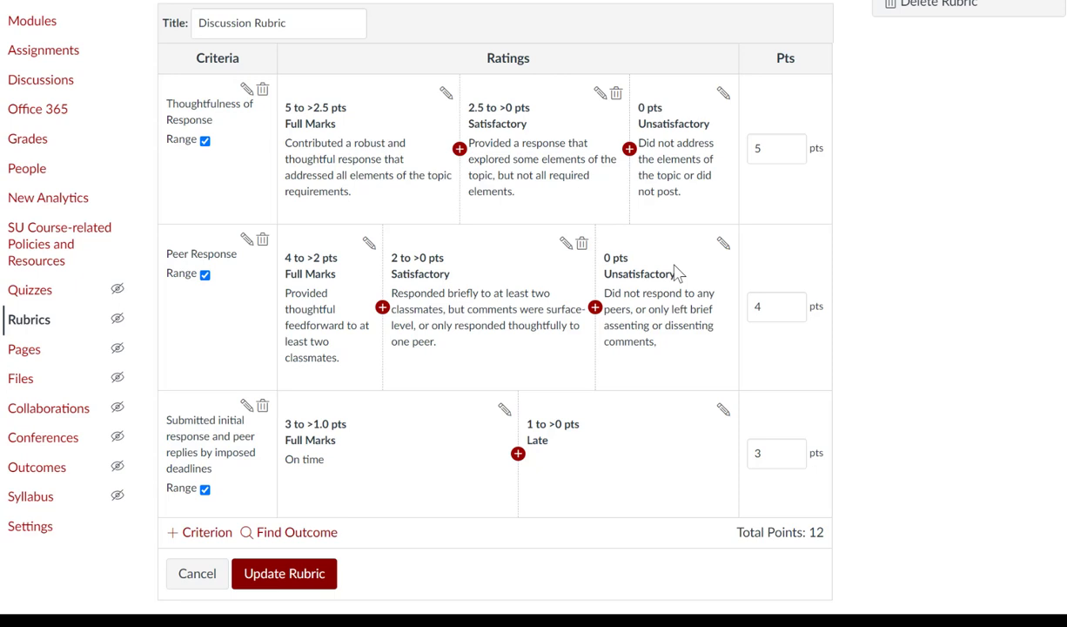
- Set Peer Response's Unsatisfactory rating score to 1 point and save the updated rubric
click(723, 244)
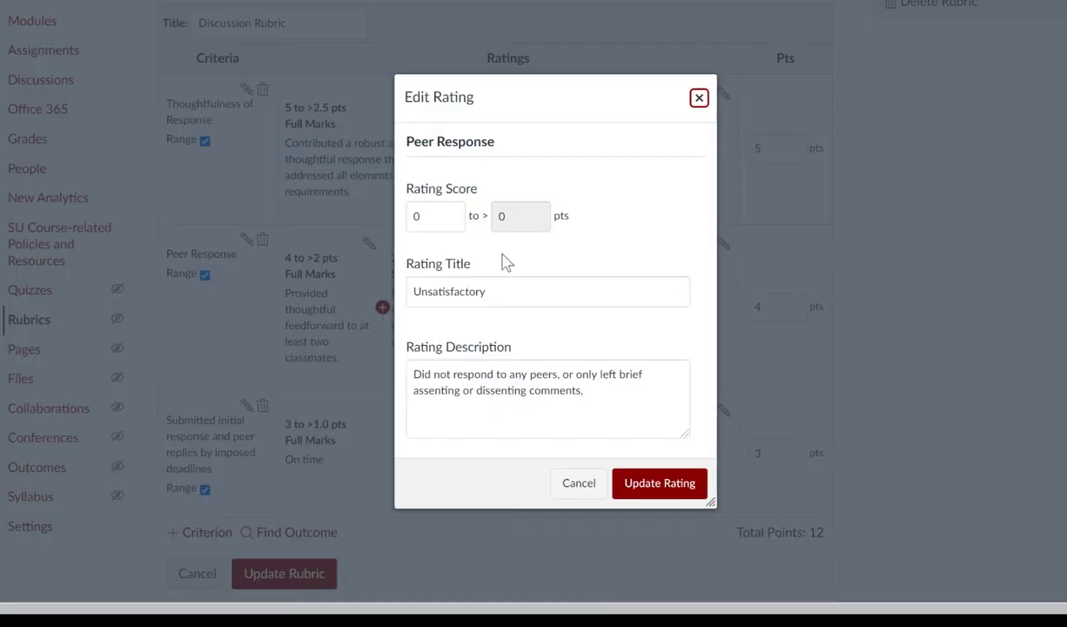
double_click(426, 223)
text(1)
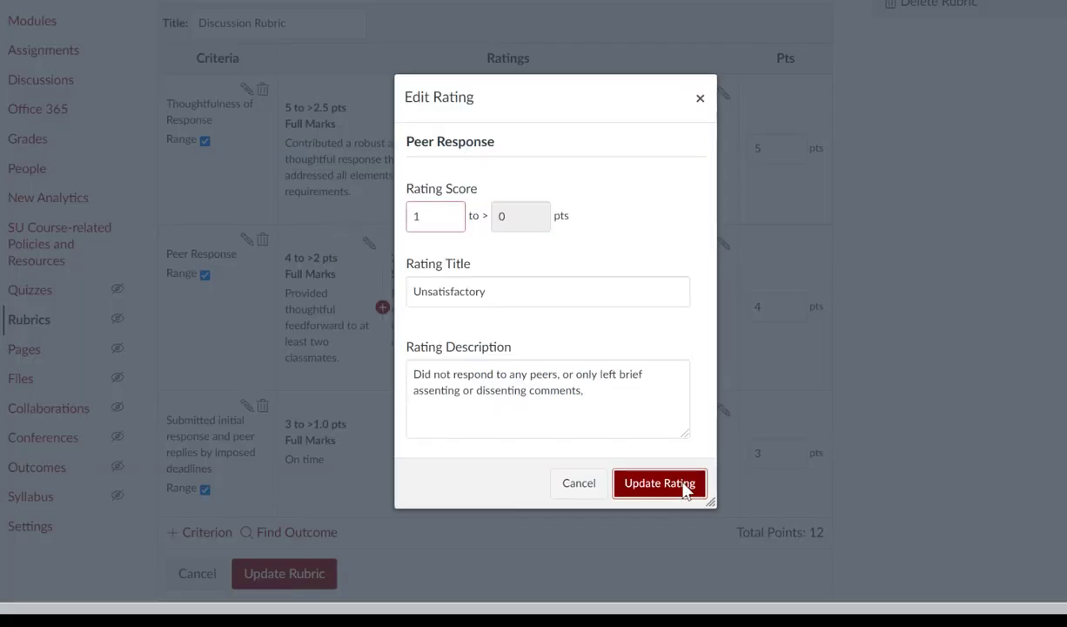
click(687, 483)
click(285, 574)
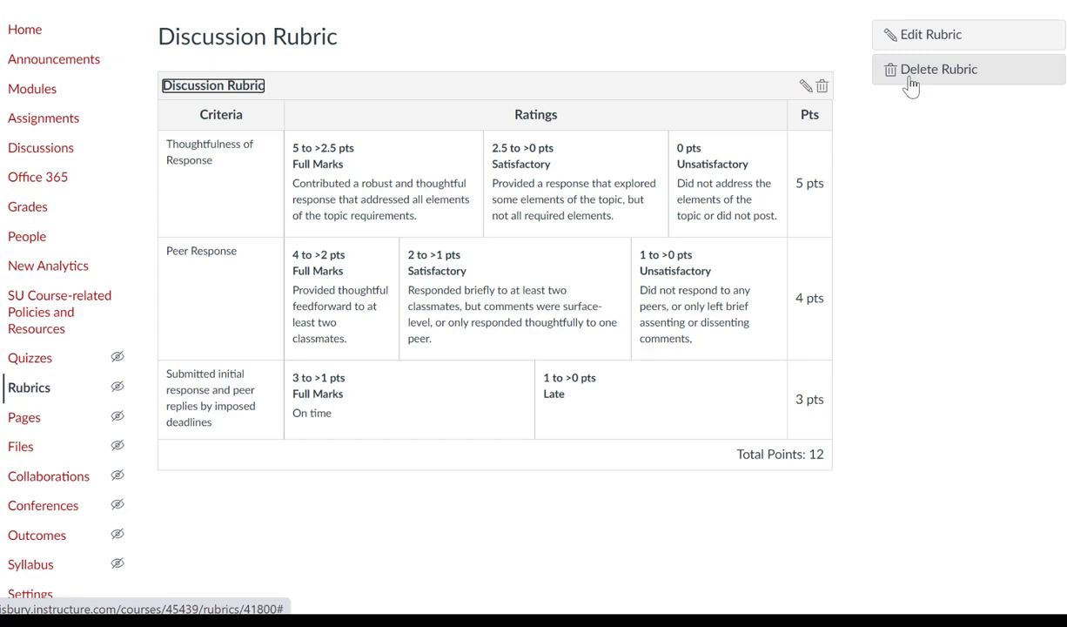
- Leave the rubric and open the Hidden Gems assignment from the course's assignments
key(shift+Tab)
key(Return)
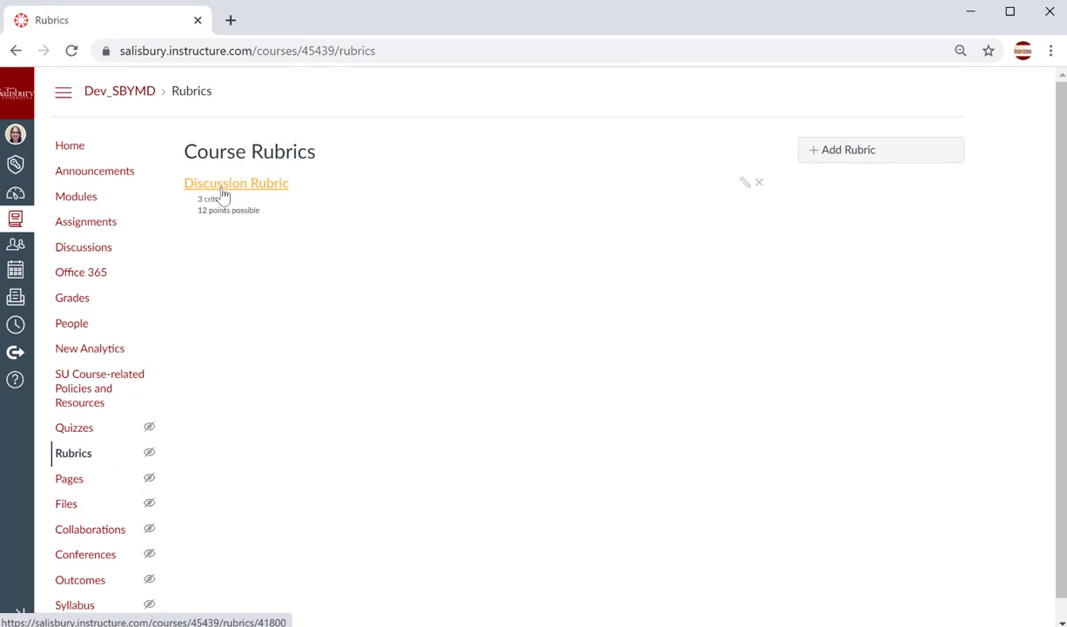
click(105, 225)
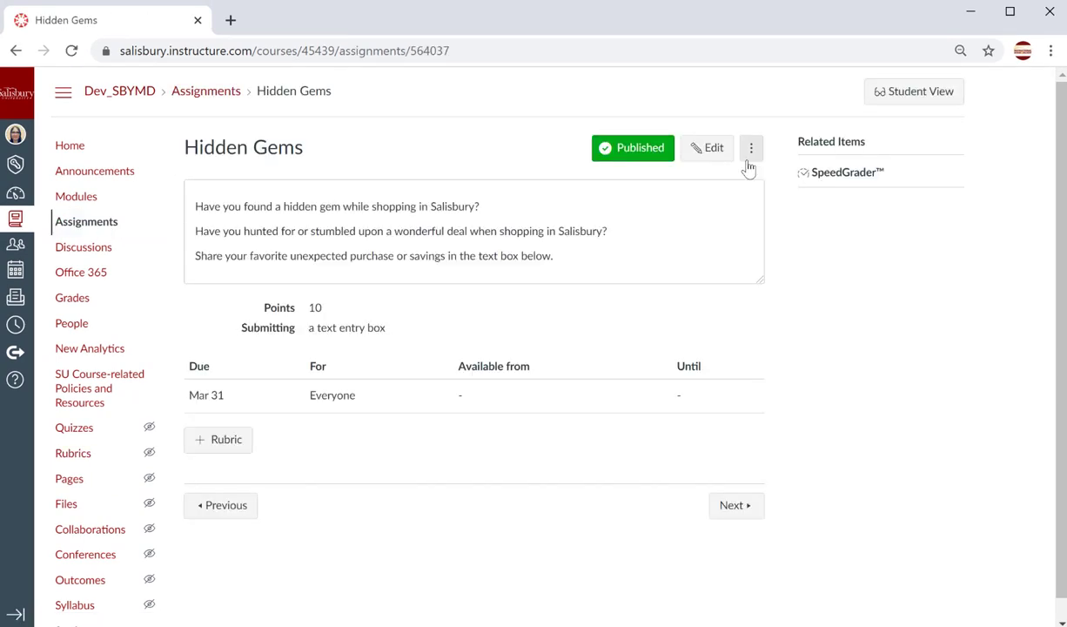
- Review the available submission types in the Hidden Gems assignment's settings, leaving without changes
click(710, 148)
scroll(591, 379, down, 3)
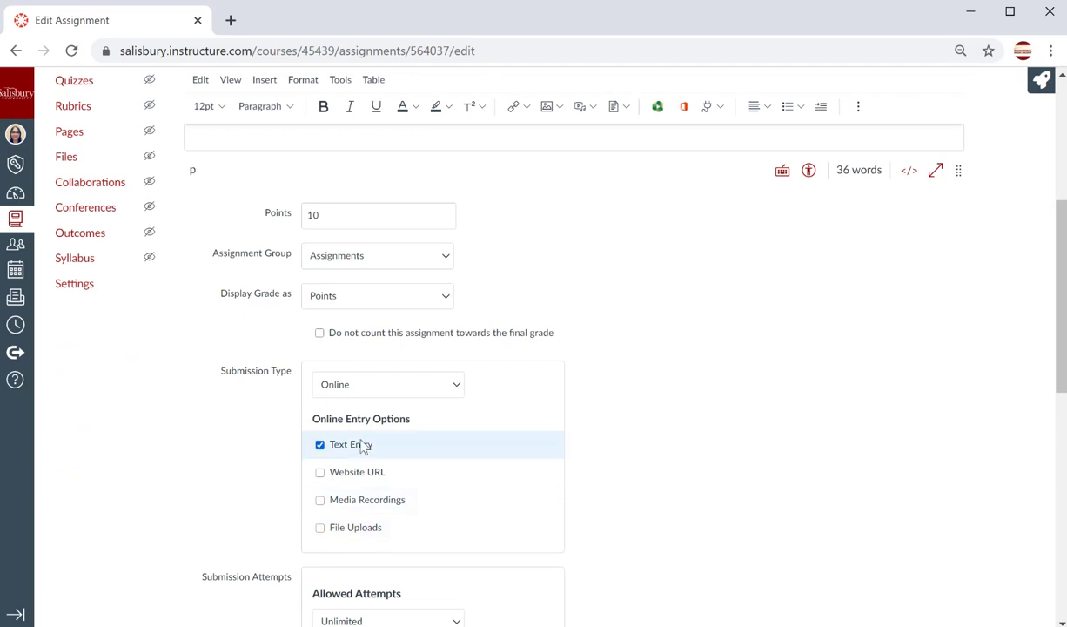
click(453, 384)
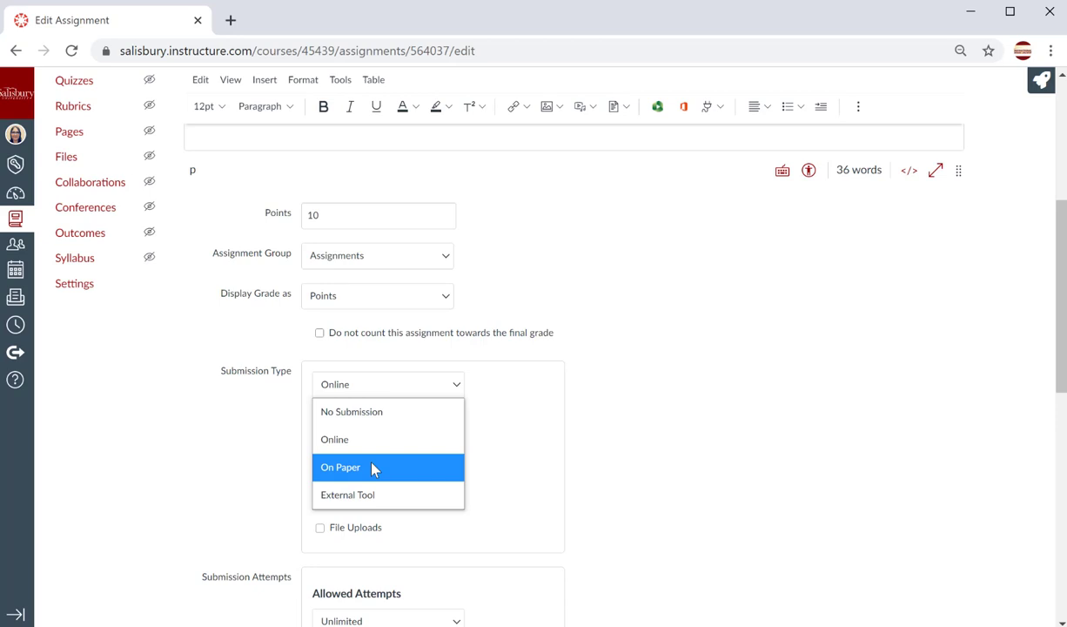
click(675, 353)
scroll(784, 435, down, 10)
click(877, 574)
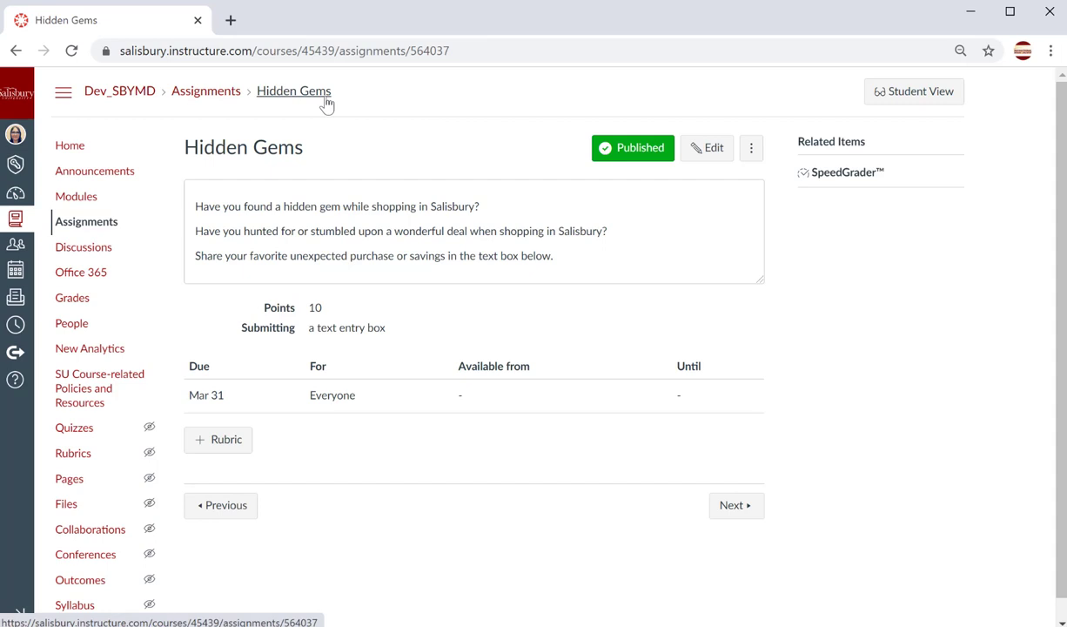
- Attach the existing Discussion Rubric from the Dev_SBYMD course to the Hidden Gems assignment
click(203, 448)
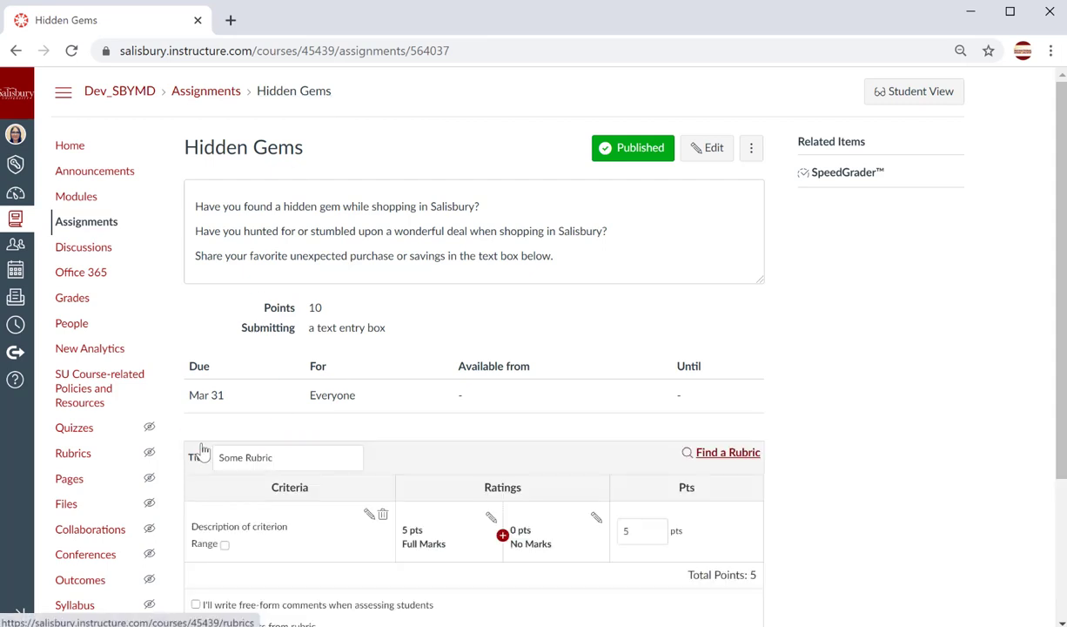
scroll(436, 392, down, 2)
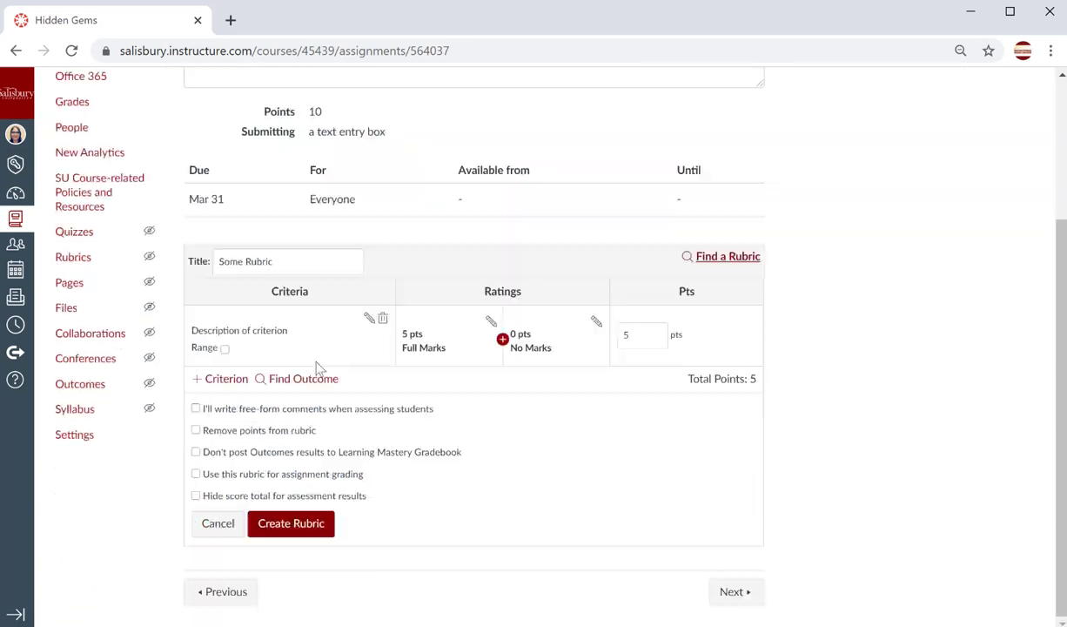
triple_click(300, 261)
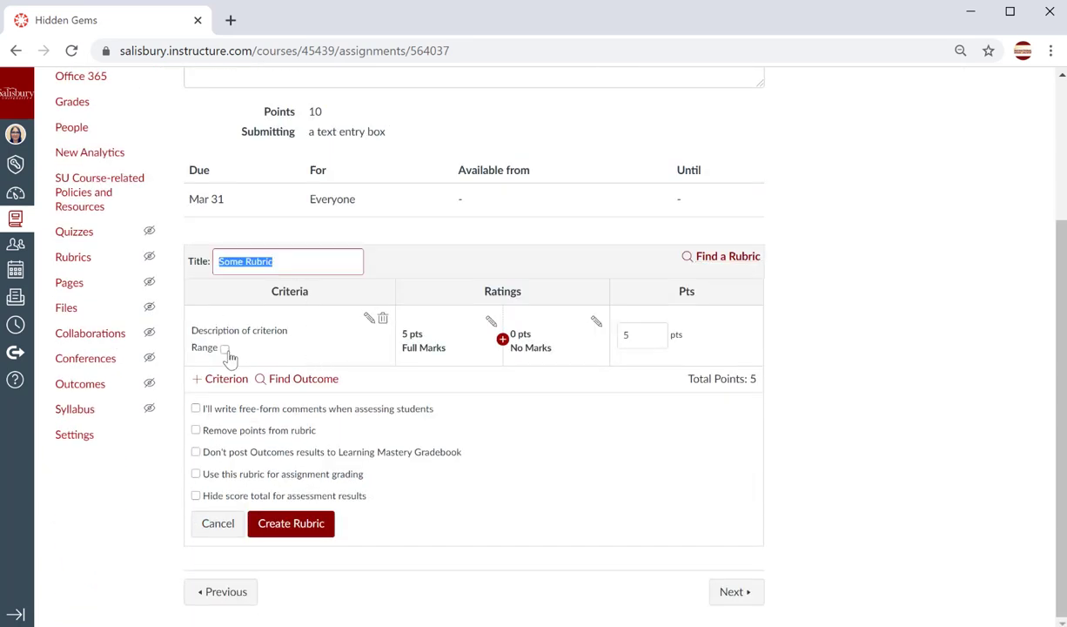
click(727, 261)
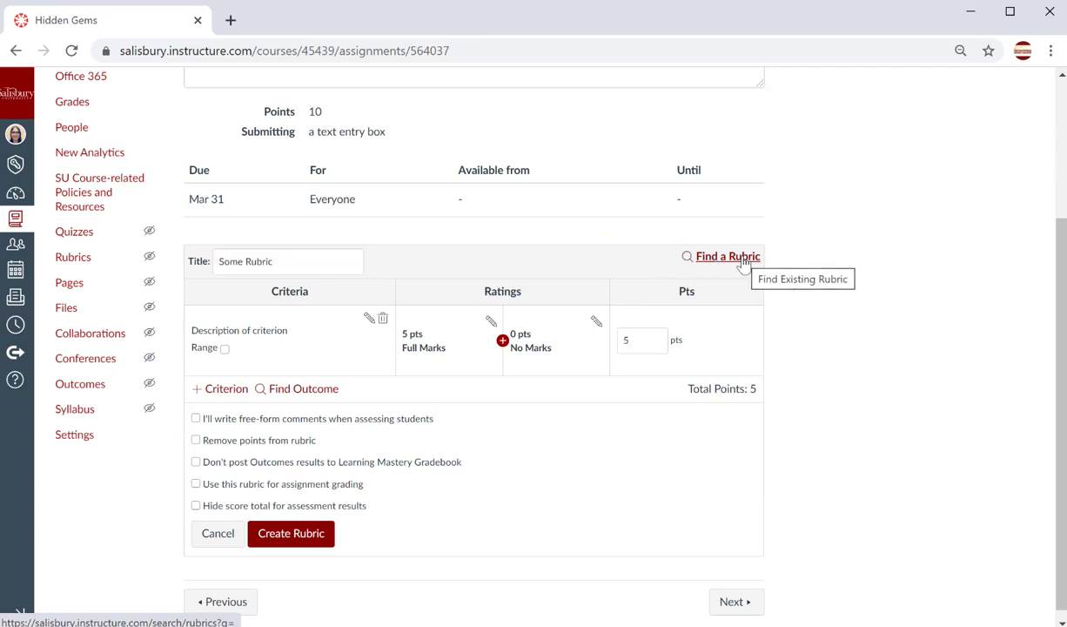
click(720, 259)
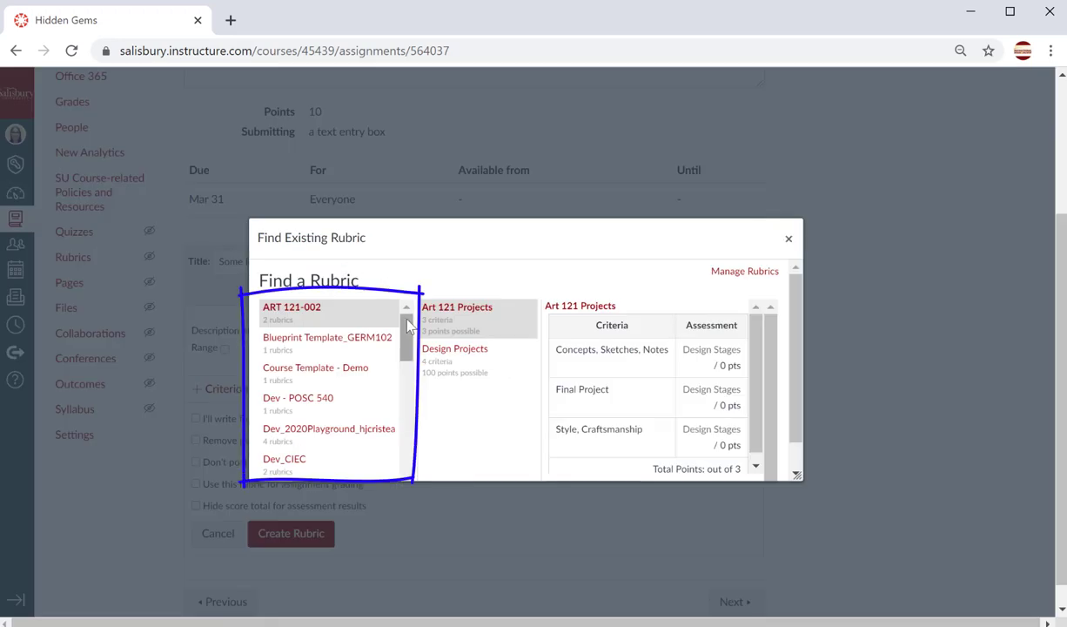
scroll(331, 366, down, 5)
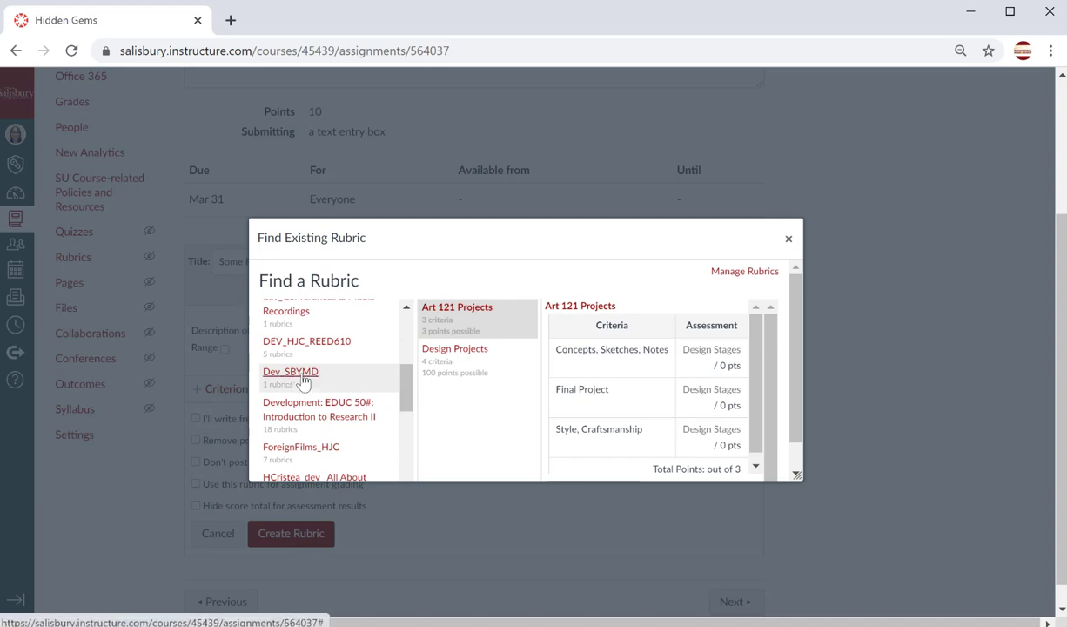
click(304, 381)
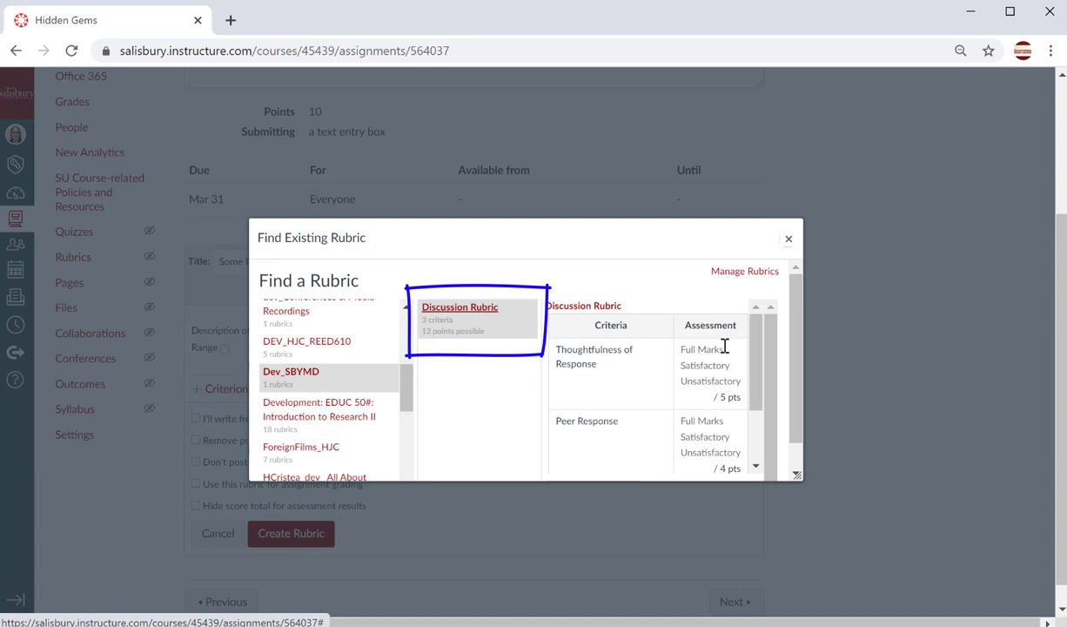
scroll(726, 345, down, 2)
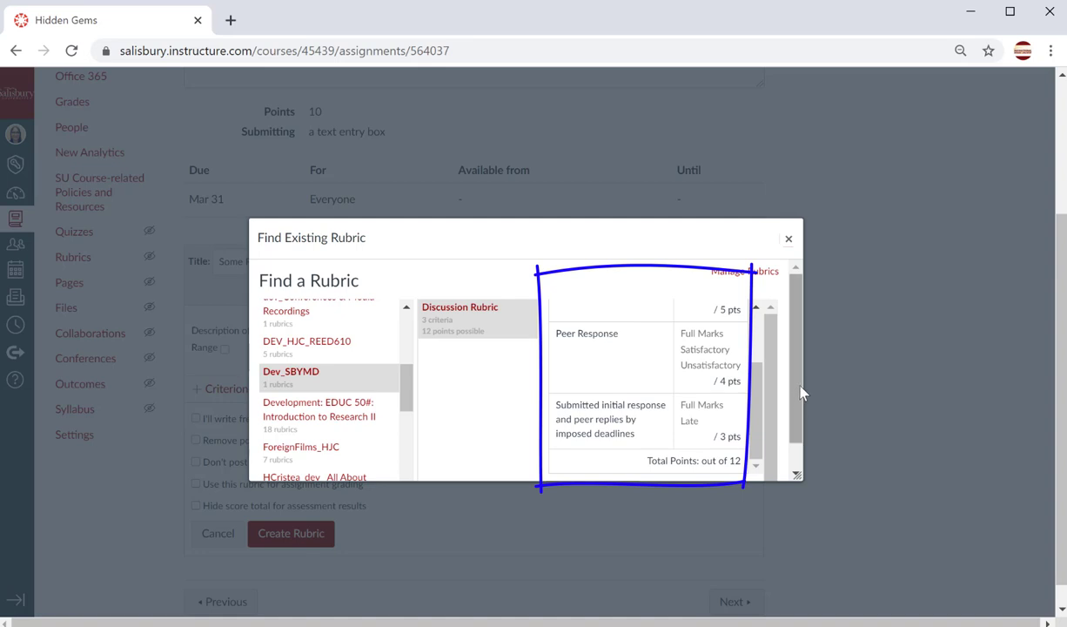
scroll(800, 390, down, 1)
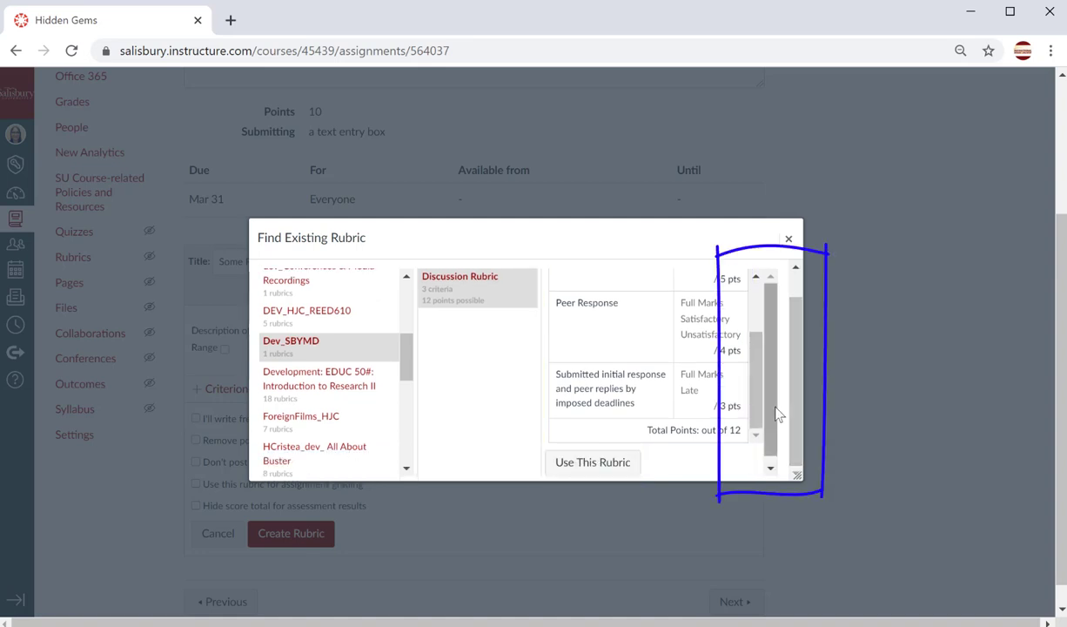
click(585, 465)
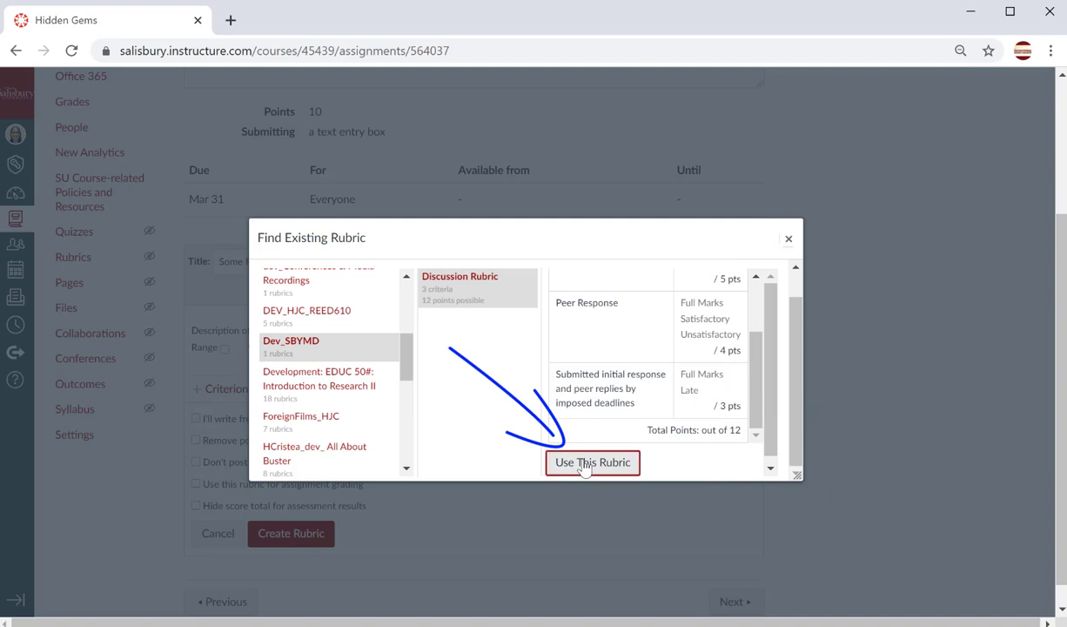
scroll(842, 388, down, 1)
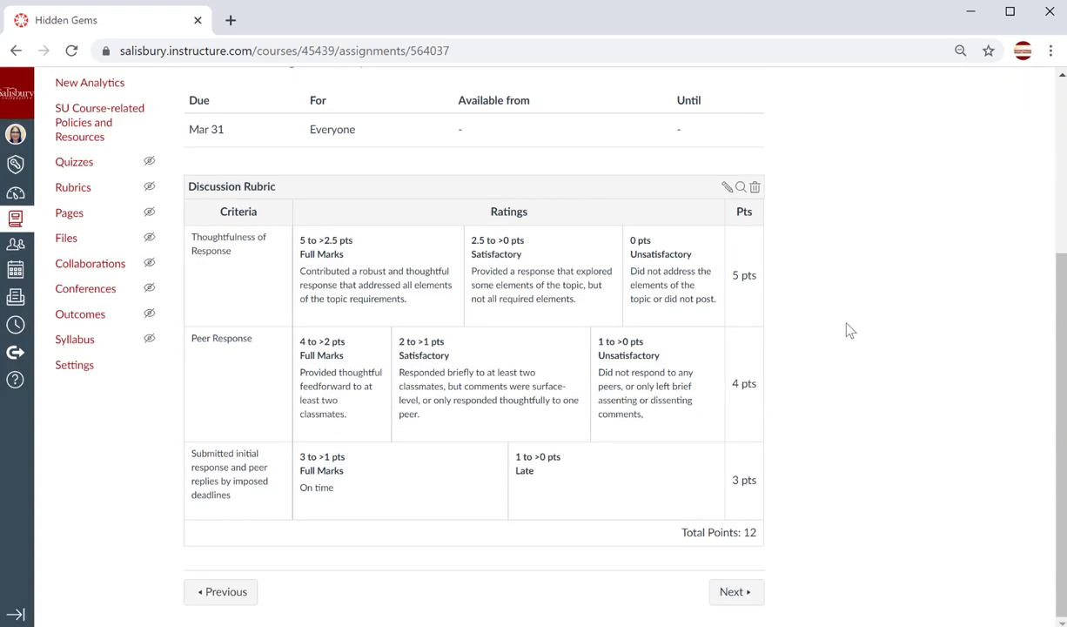
- Open the Discussion Rubric attached to the Hidden Gems assignment for editing
click(726, 189)
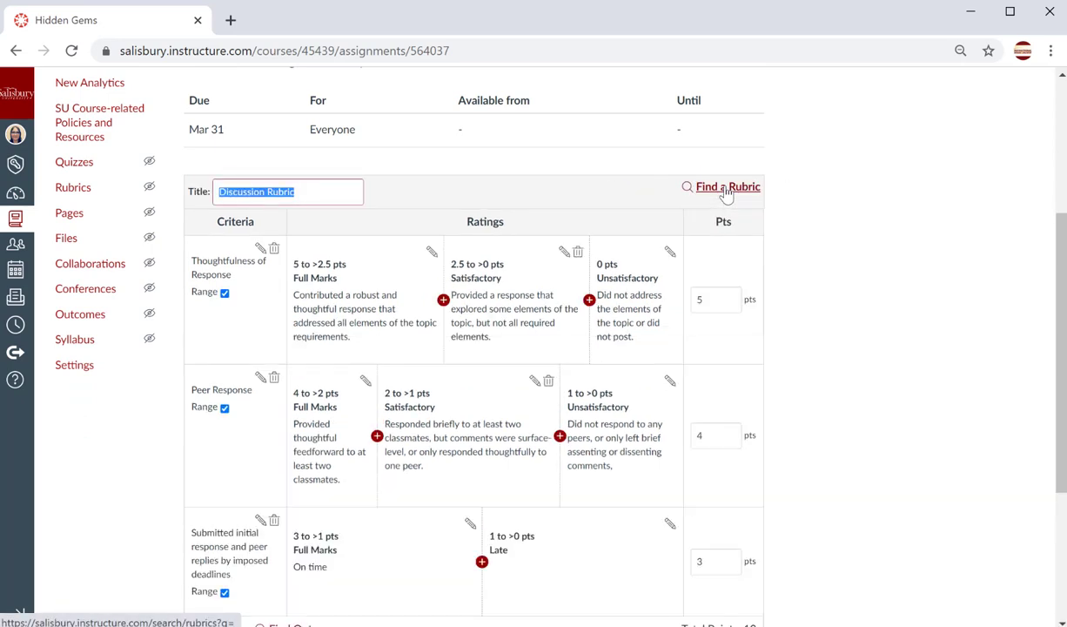
scroll(897, 240, down, 2)
scroll(898, 240, down, 1)
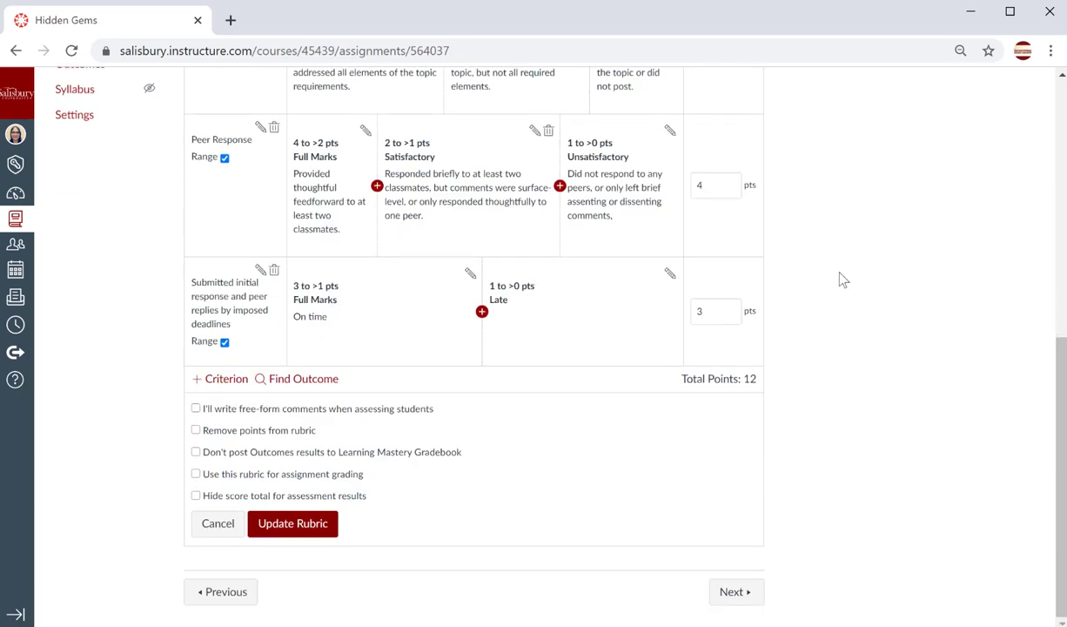
- Try the rubric's options for hiding the score total, removing points, withholding Outcomes results and writing free-form comments
click(197, 496)
scroll(736, 393, up, 3)
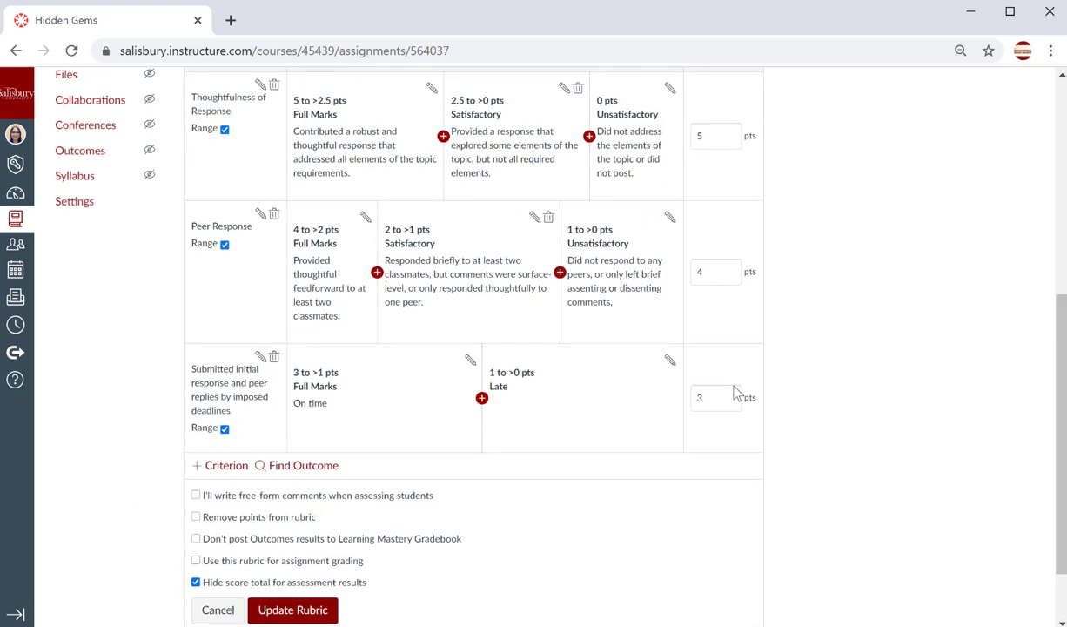
scroll(719, 355, down, 3)
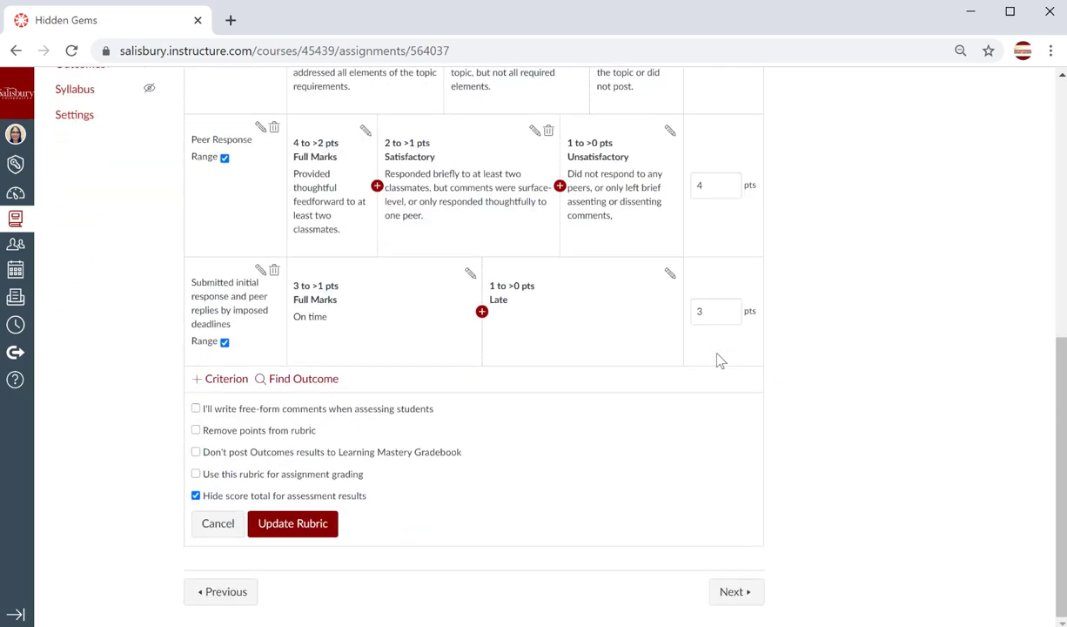
click(196, 430)
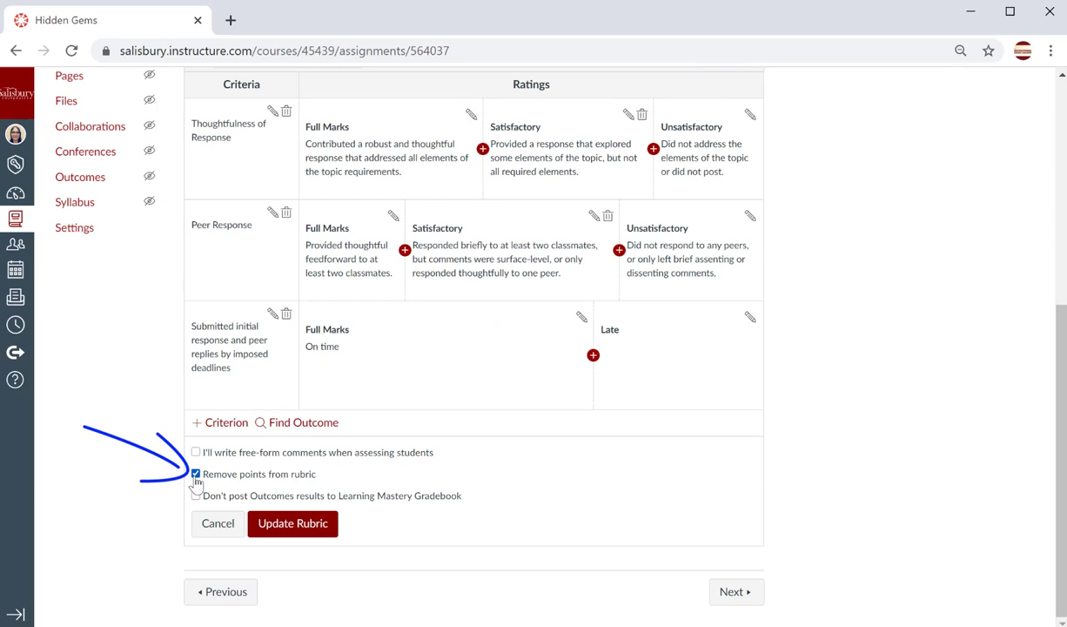
click(195, 496)
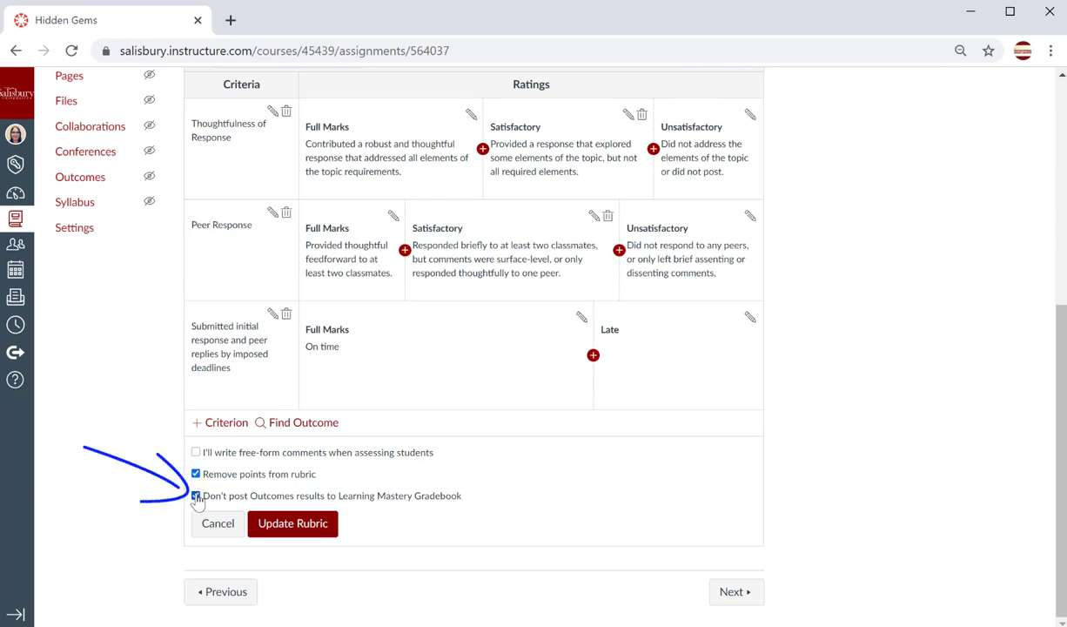
click(196, 496)
click(195, 452)
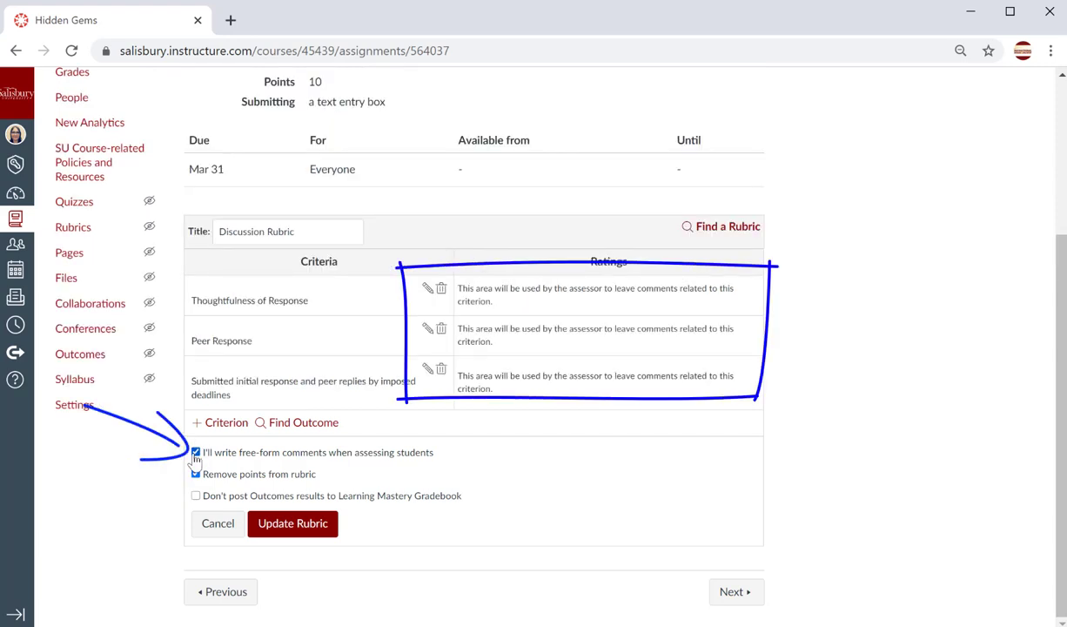
click(196, 473)
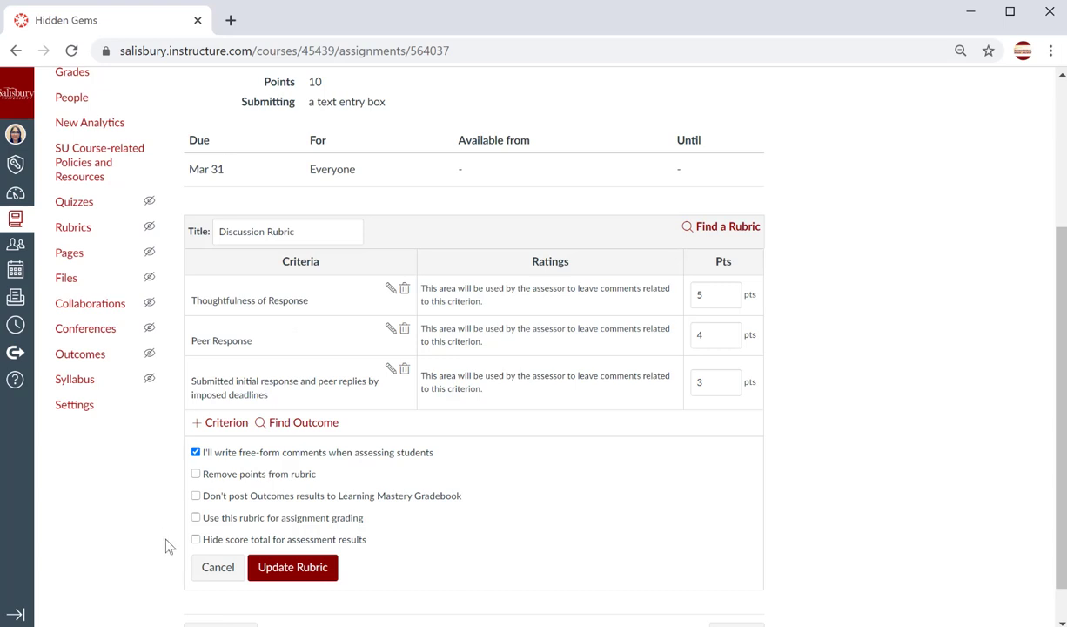
- Set the Discussion Rubric for use in assignment grading, without free-form comments, and update the rubric
click(195, 517)
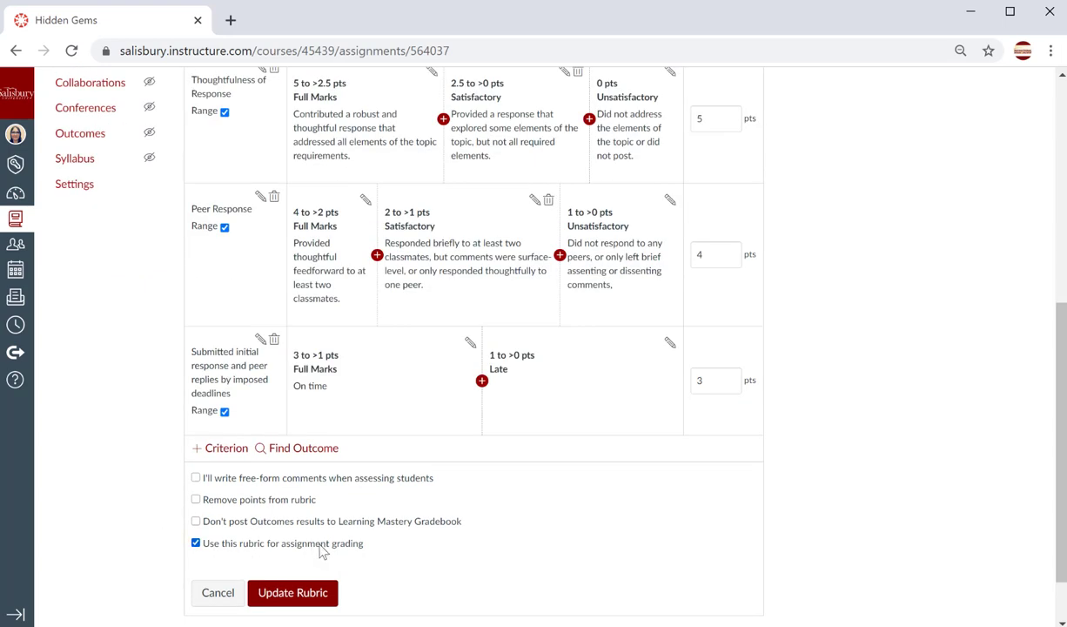
scroll(393, 446, up, 2)
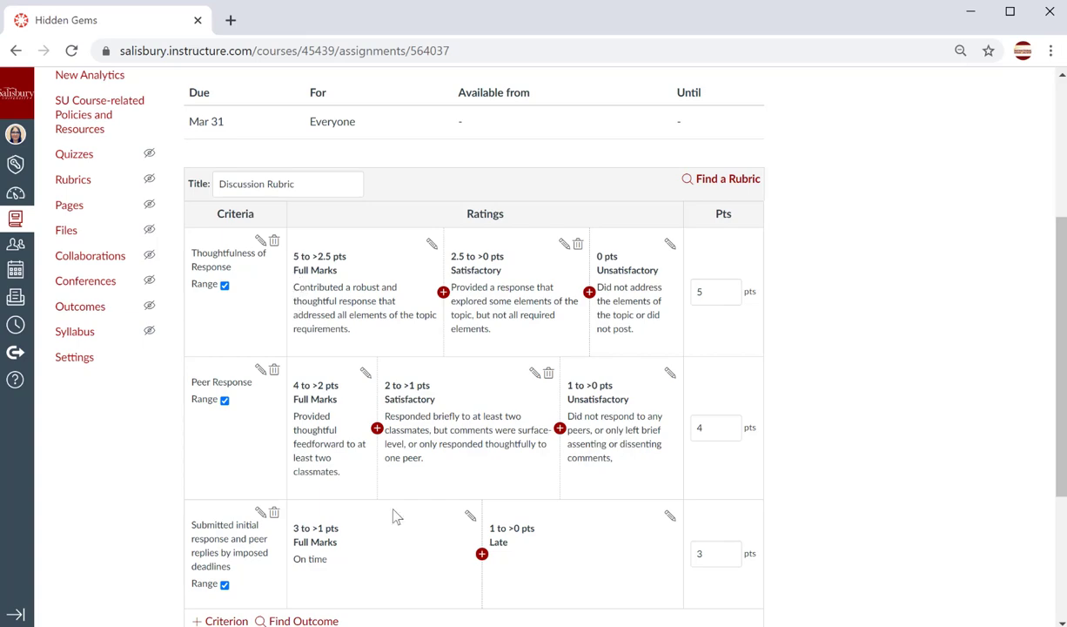
scroll(394, 513, down, 2)
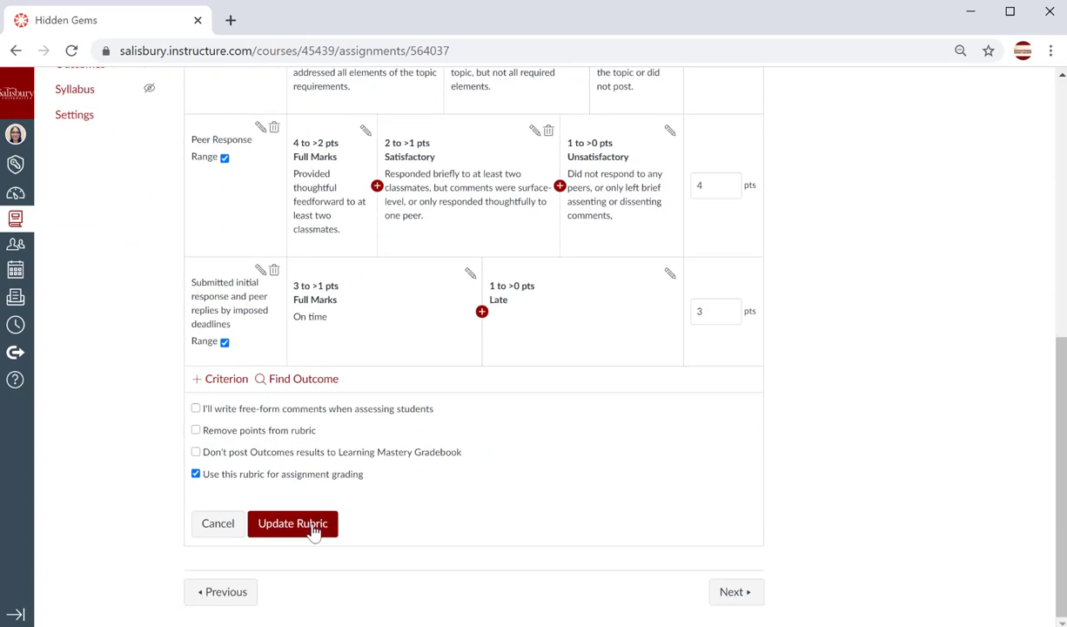
click(312, 526)
- Compare the assignment and rubric point totals and change the Hidden Gems points to match the rubric
scroll(809, 348, up, 1)
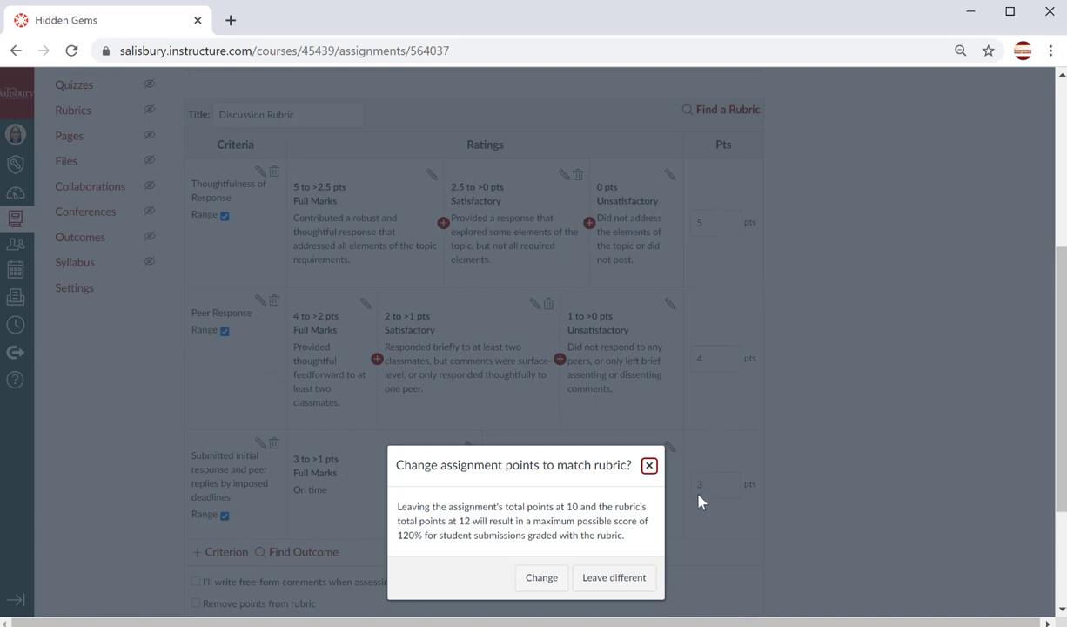
scroll(699, 501, up, 3)
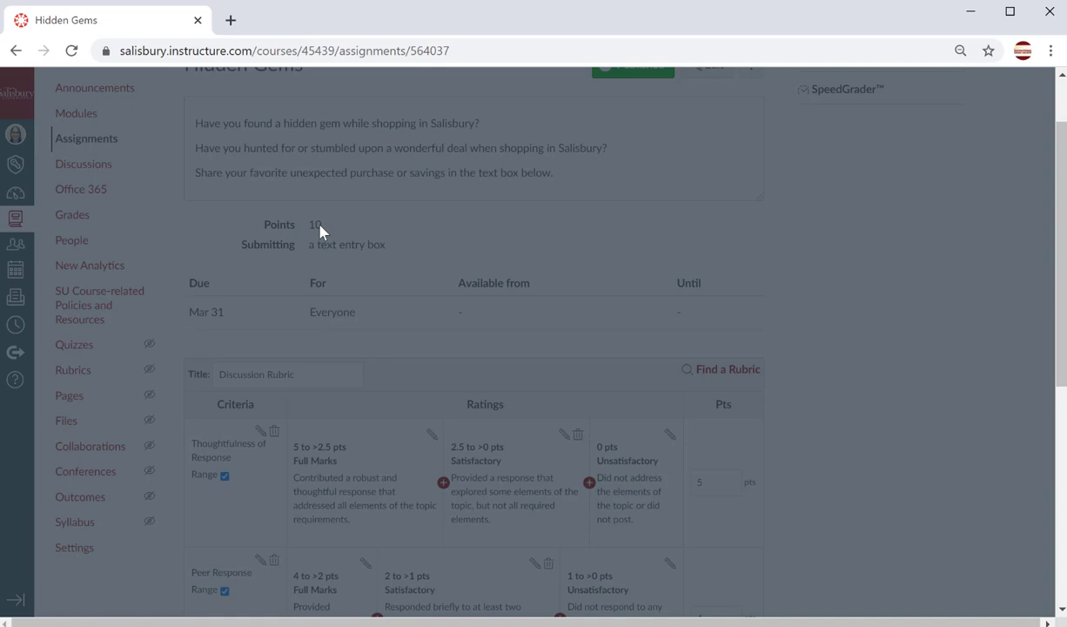
scroll(643, 350, down, 5)
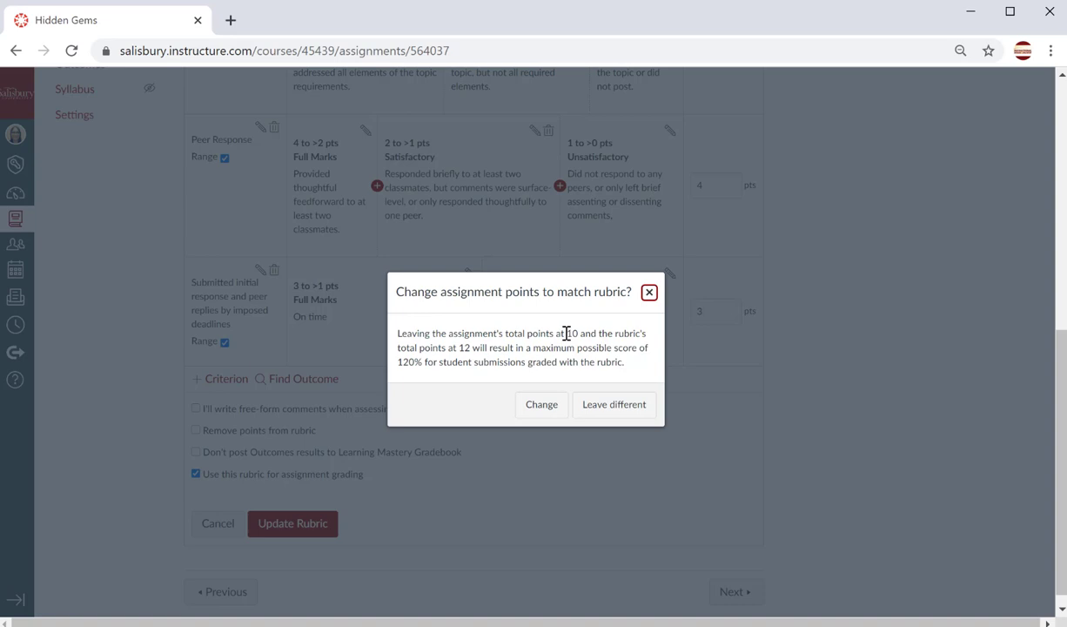
drag(397, 372, 451, 375)
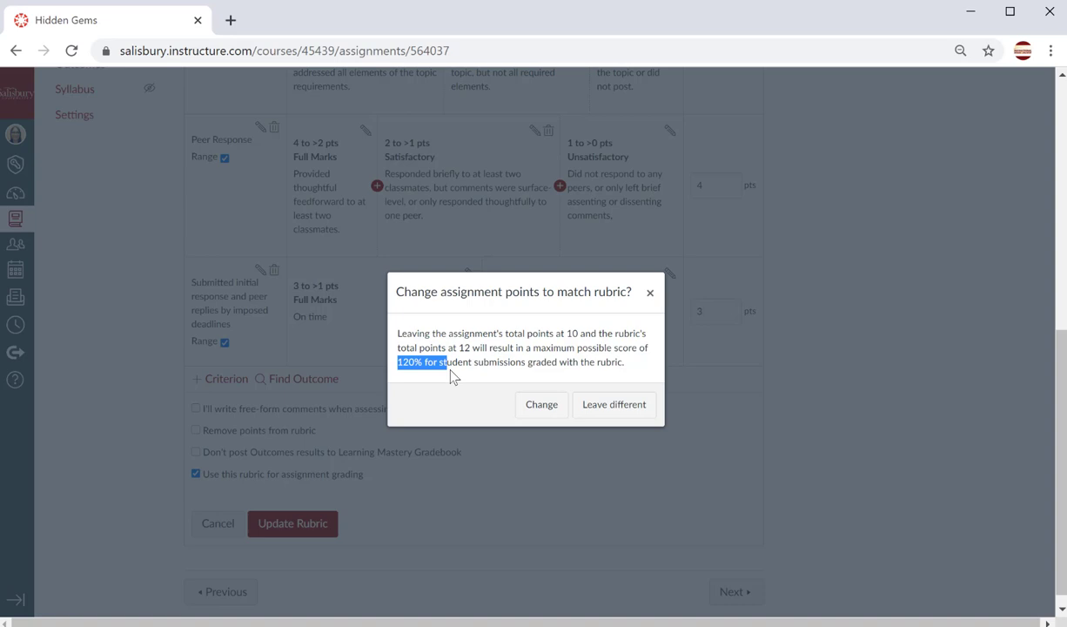
click(531, 387)
drag(398, 362, 422, 362)
click(427, 362)
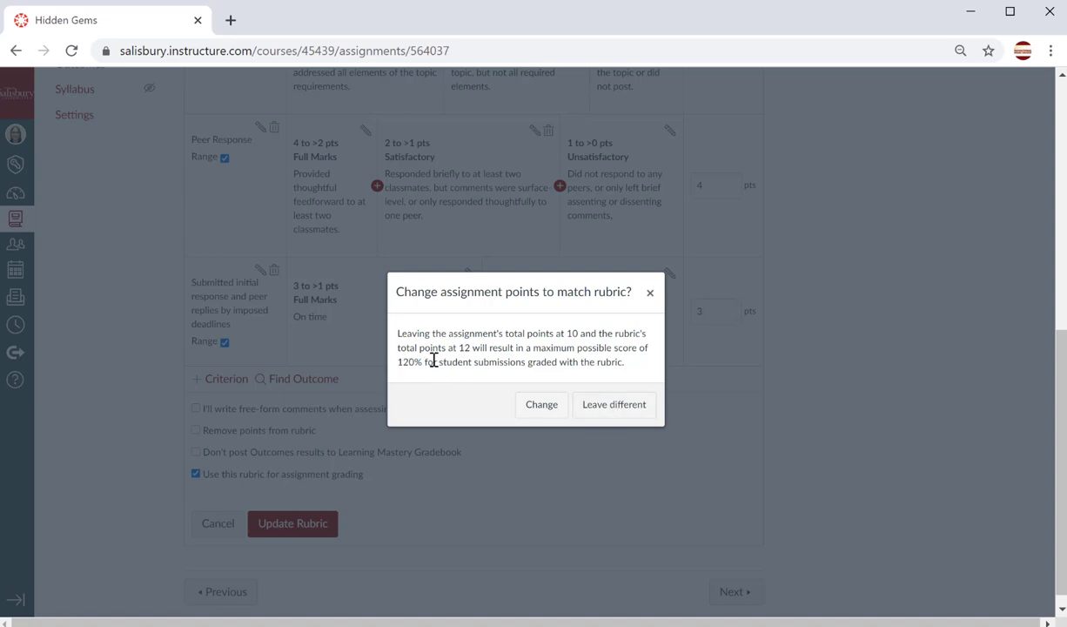
click(540, 405)
- Check the Hidden Gems assignment's point value and its attached Discussion Rubric
drag(327, 244, 261, 248)
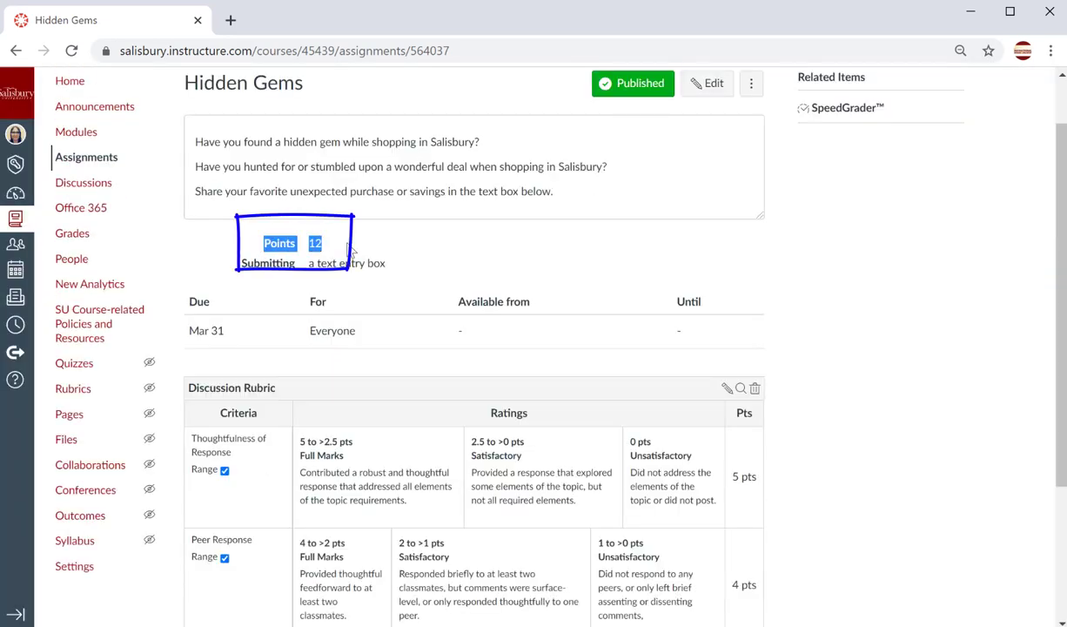
click(658, 319)
scroll(773, 513, down, 3)
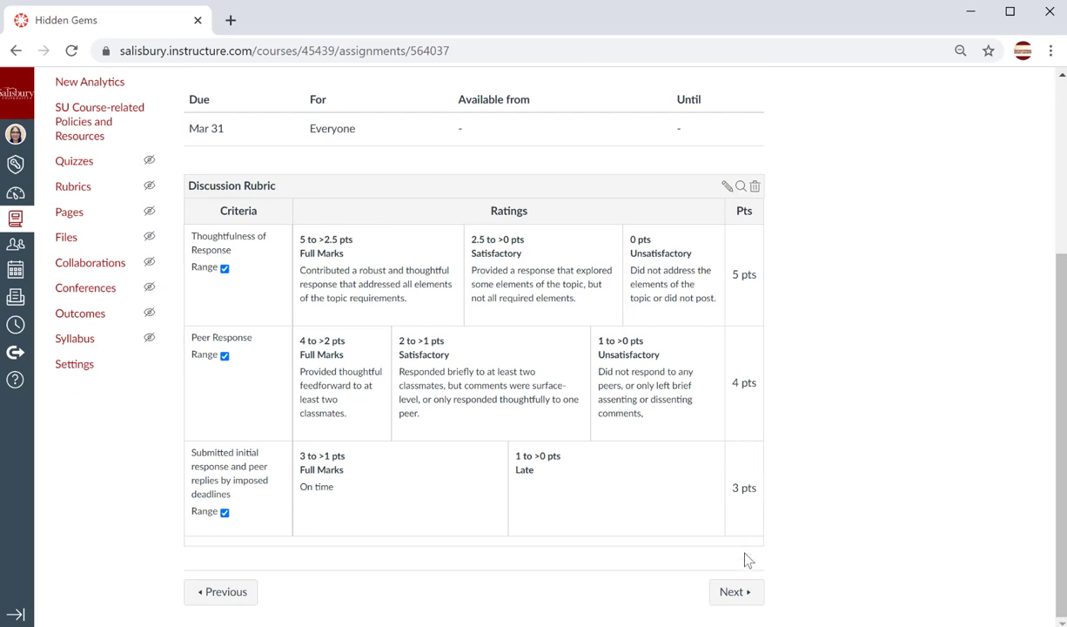
scroll(839, 261, up, 3)
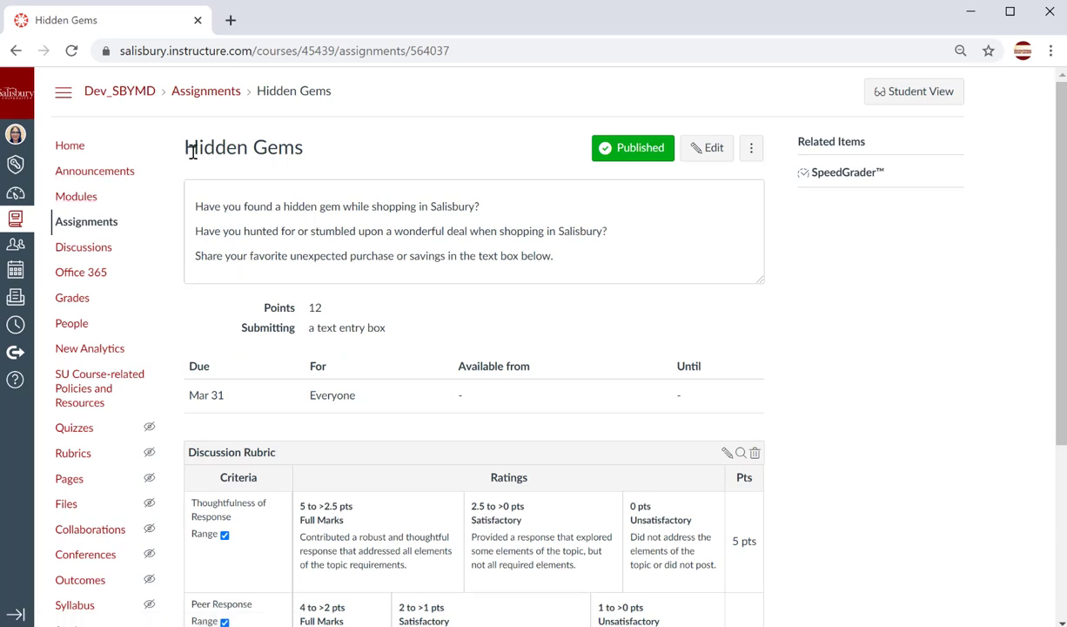
drag(185, 148, 356, 147)
click(356, 146)
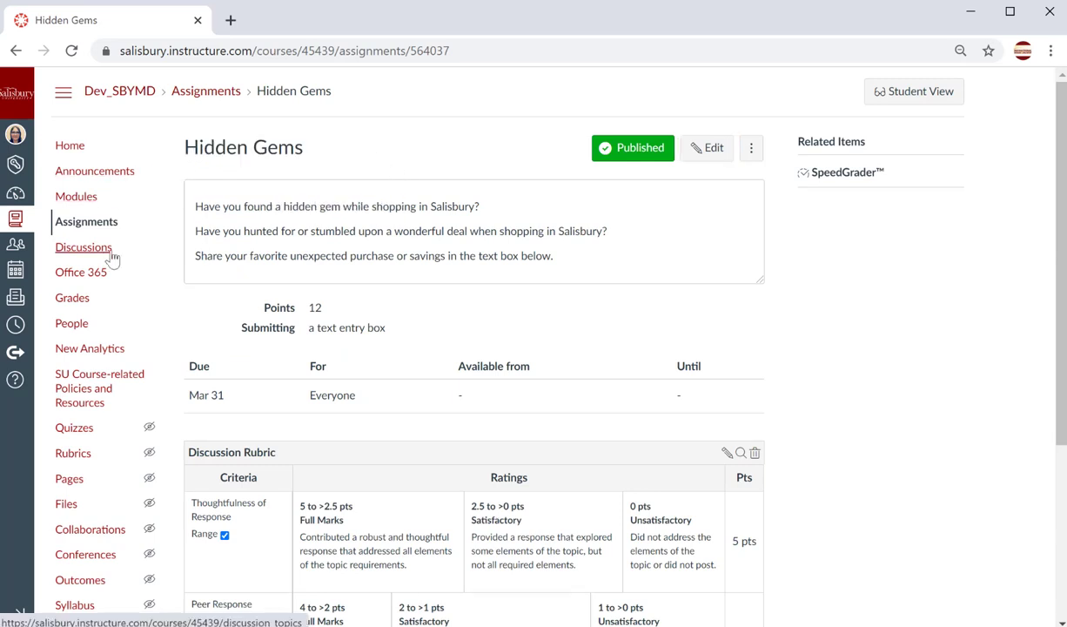
- Open The Legend of Patty Cannon quiz and start adding a rubric to it
click(75, 427)
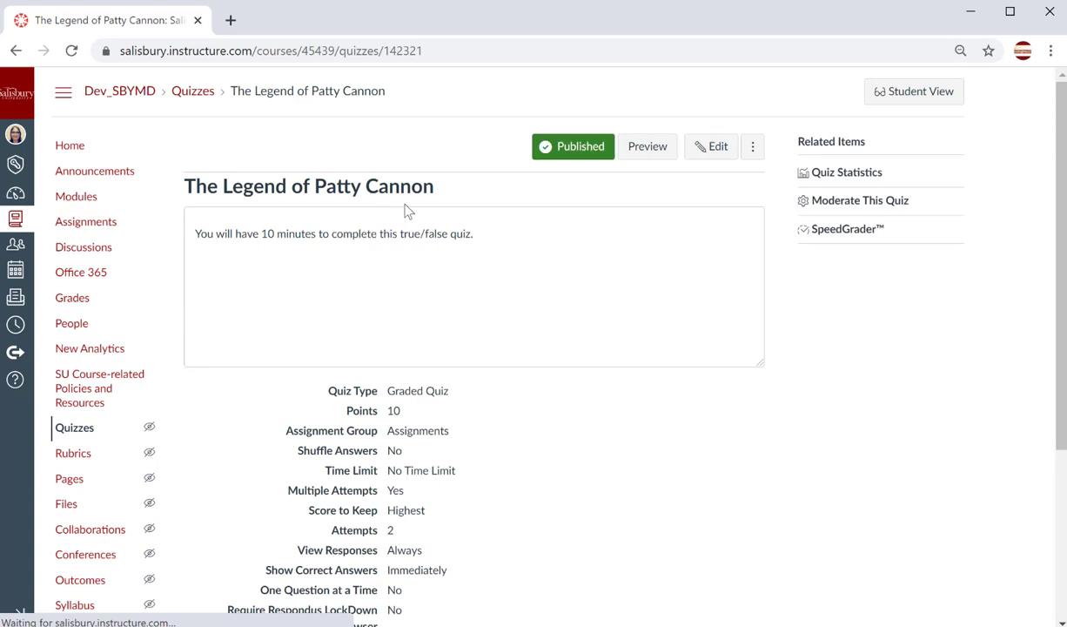
click(754, 150)
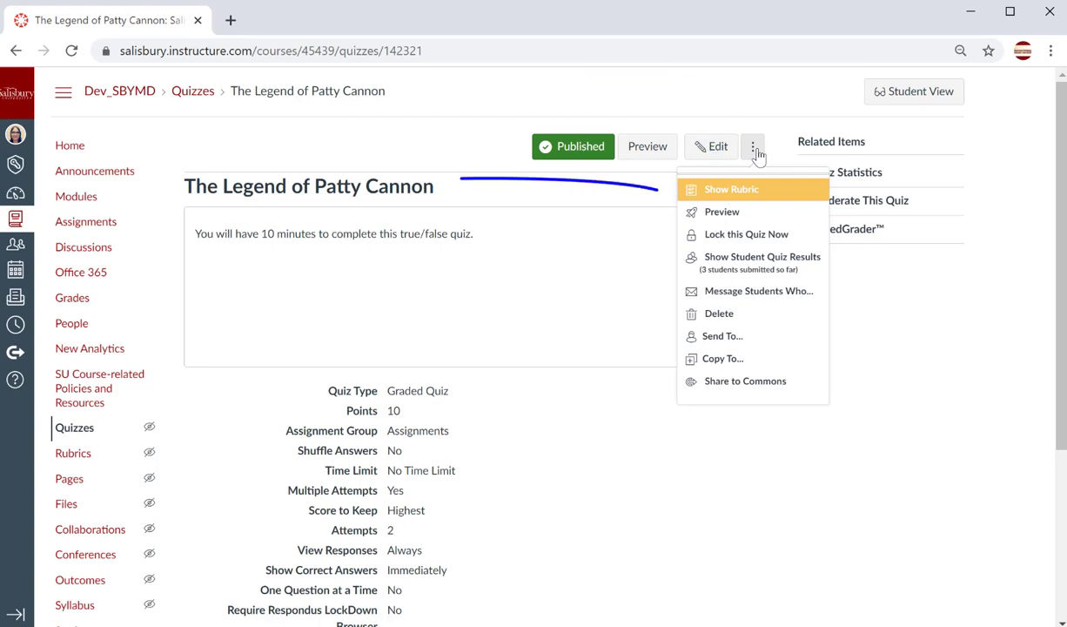
click(742, 191)
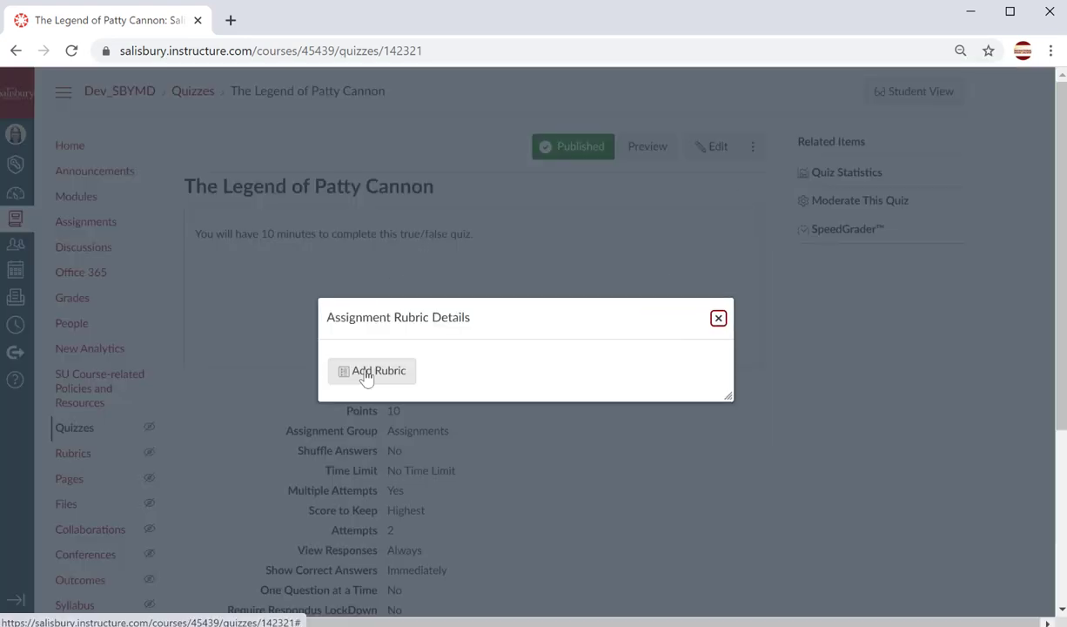
click(335, 373)
scroll(511, 312, down, 1)
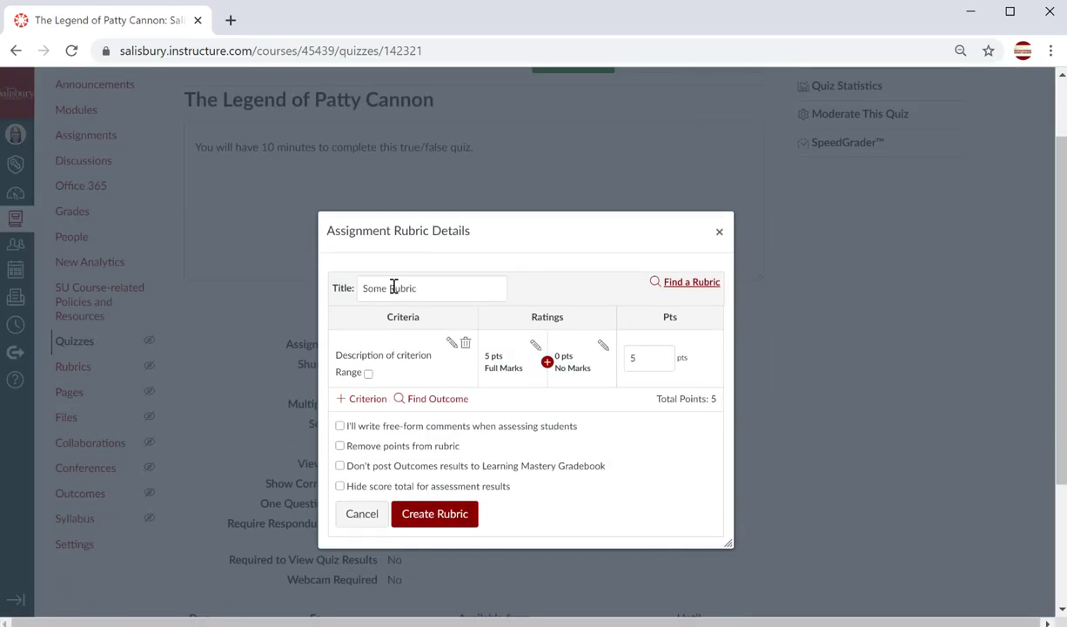
- Find the existing Website rubric and use it for The Legend of Patty Cannon quiz
drag(362, 289, 491, 296)
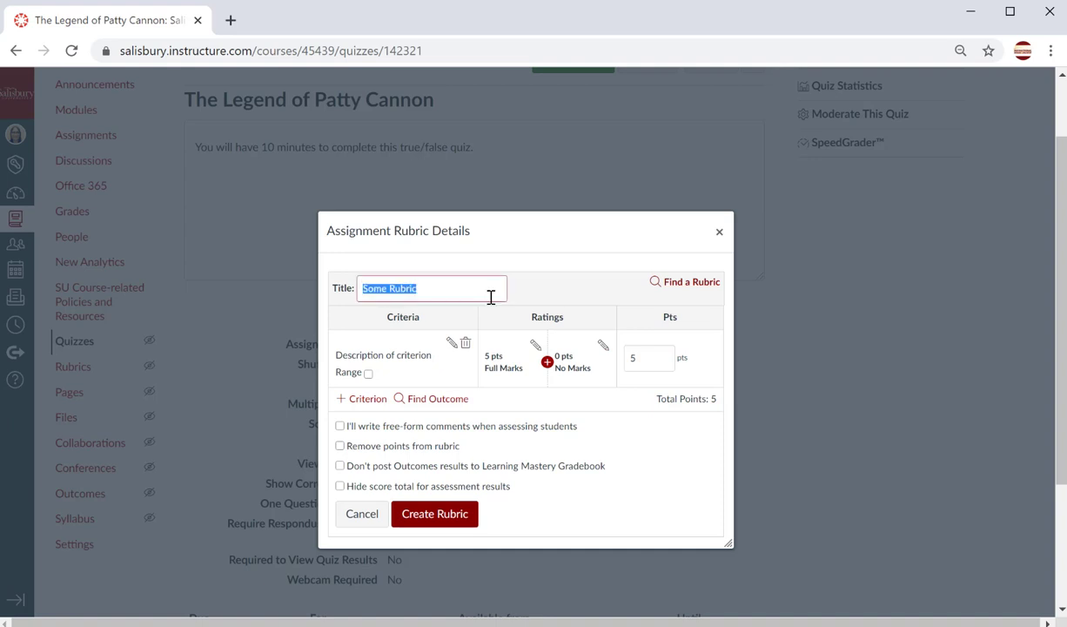
click(611, 271)
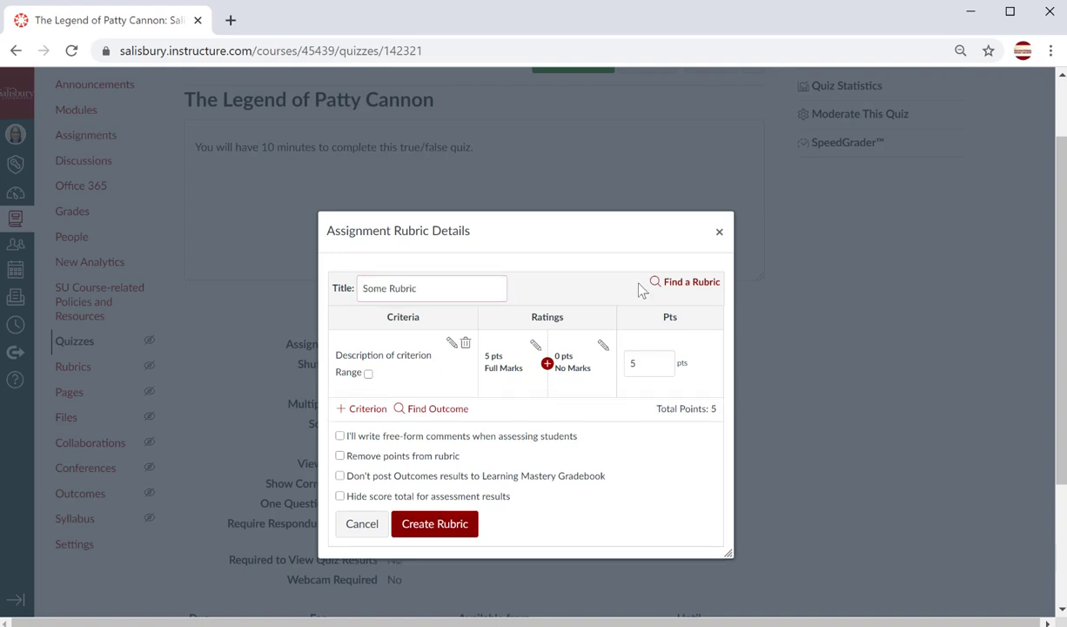
click(715, 287)
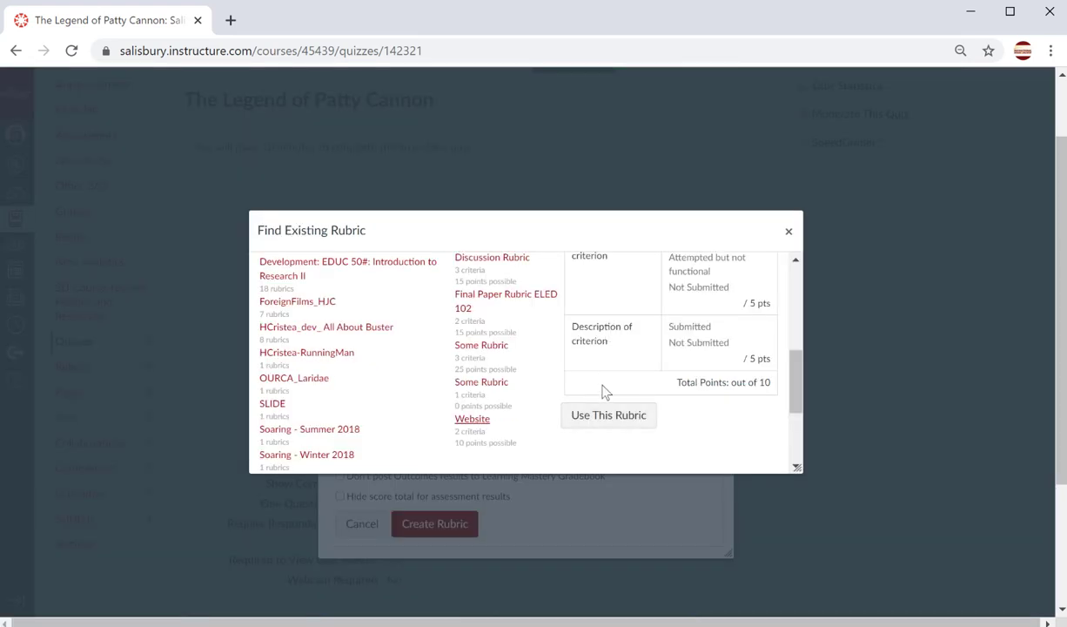
click(599, 417)
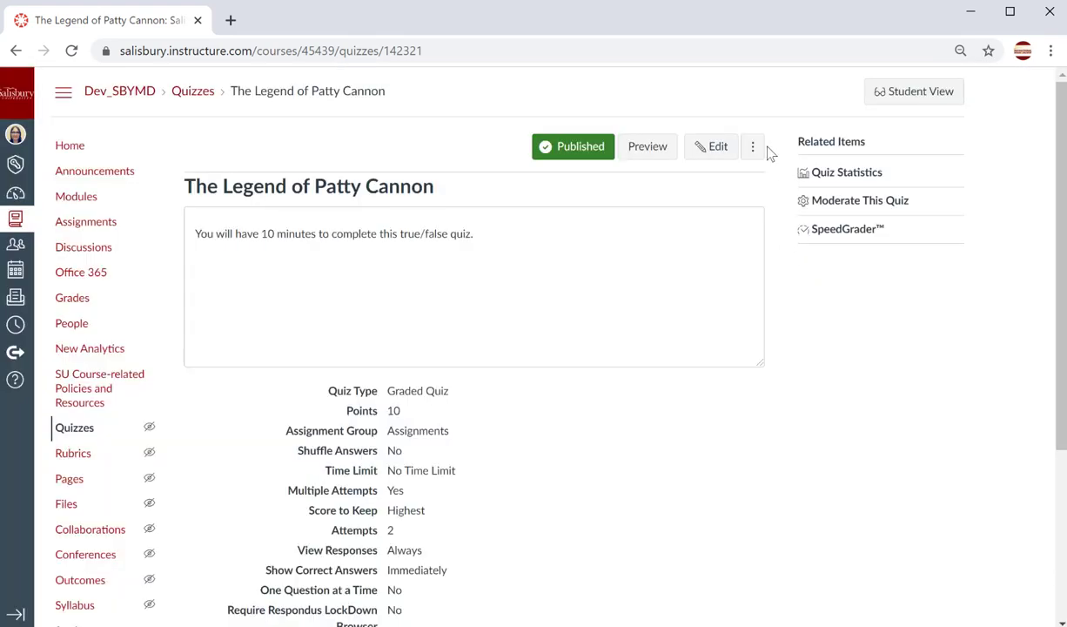
- Show the rubric attached to The Legend of Patty Cannon quiz and examine its criteria and ratings
click(753, 146)
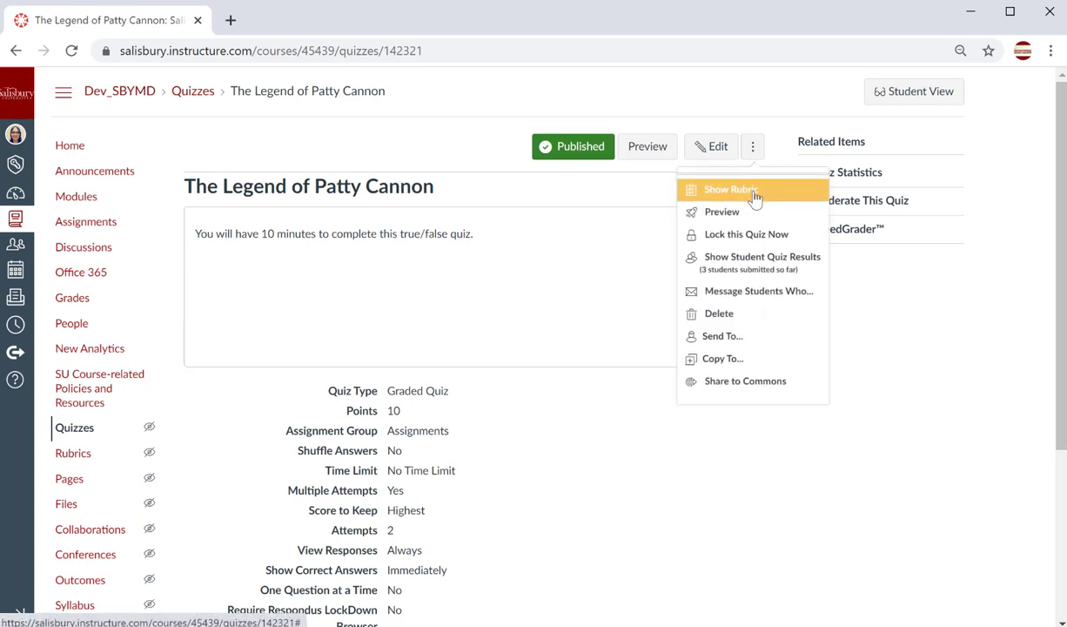
click(756, 197)
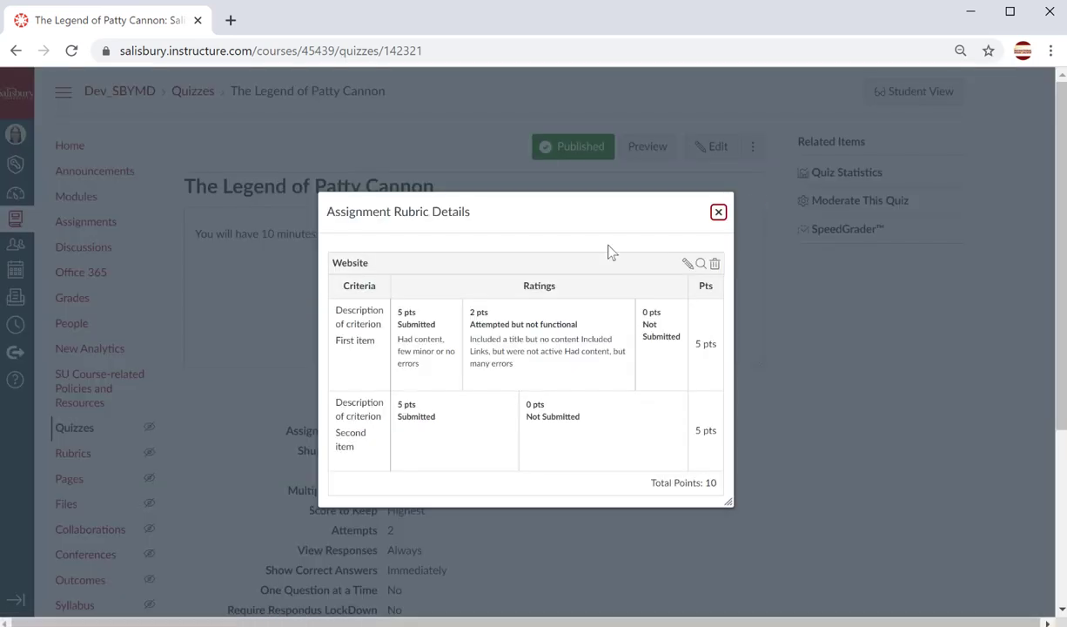
scroll(609, 252, down, 1)
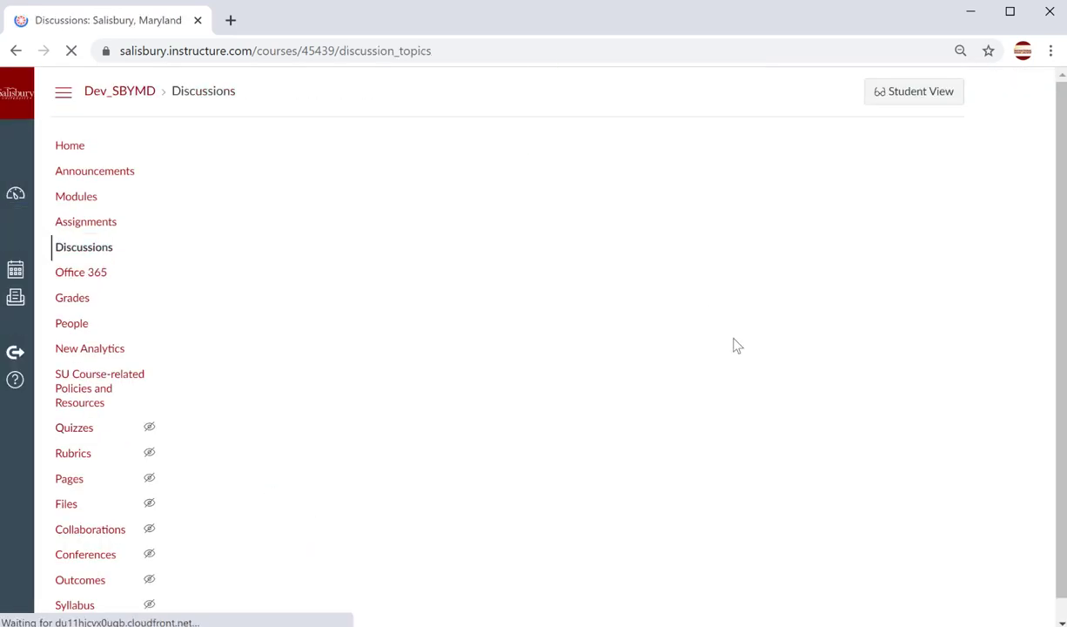
- Open the graded Favorite Event discussion from the course's discussions and start adding a rubric to it
scroll(609, 304, down, 1)
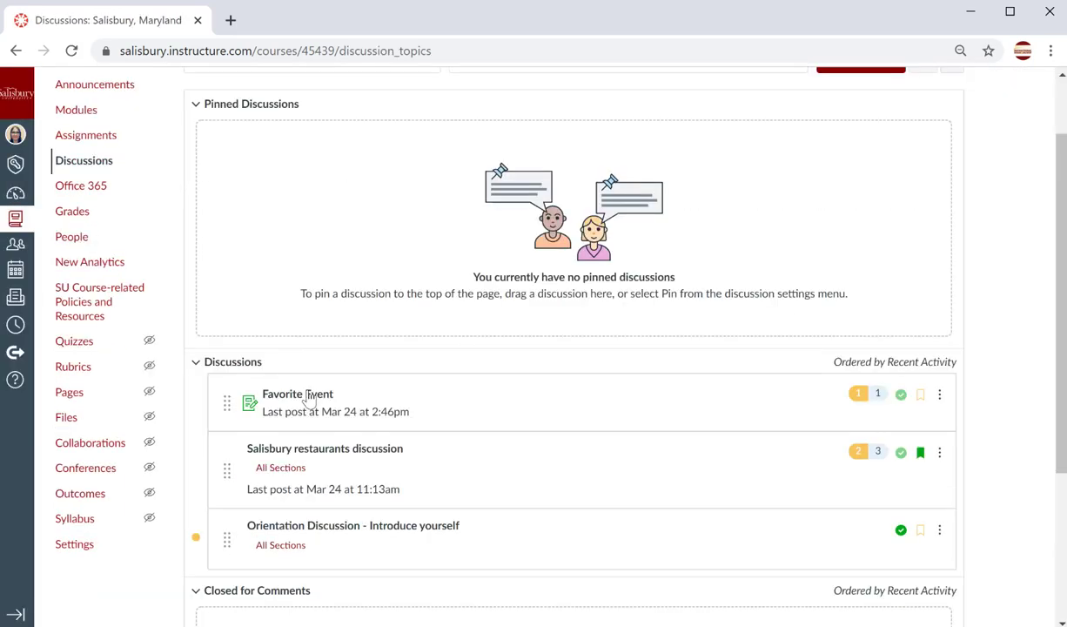
click(305, 395)
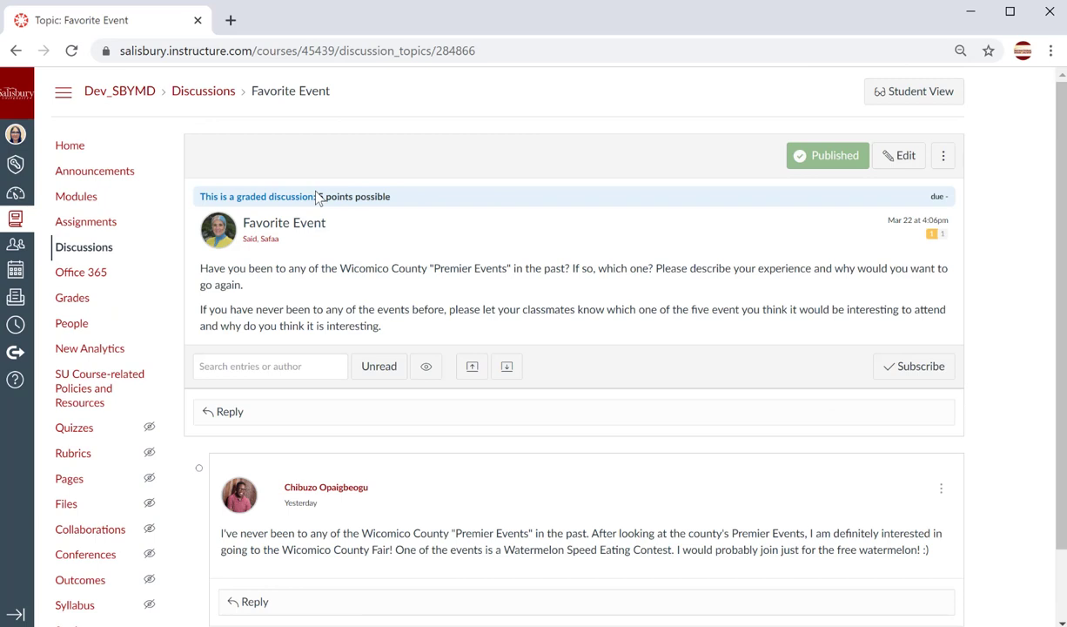
click(944, 156)
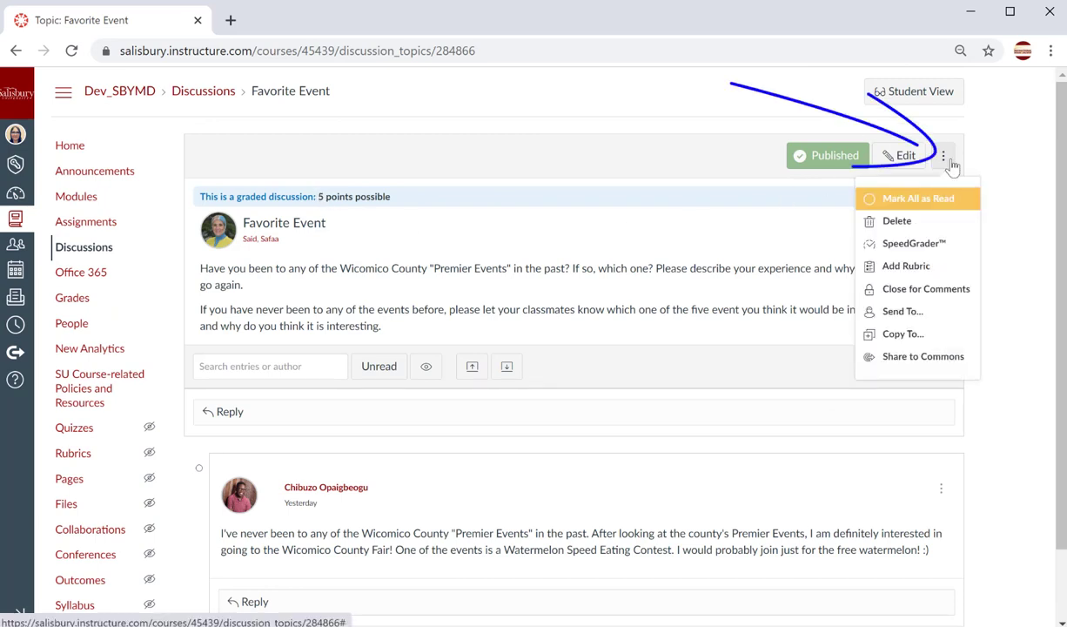
click(916, 278)
scroll(644, 253, down, 1)
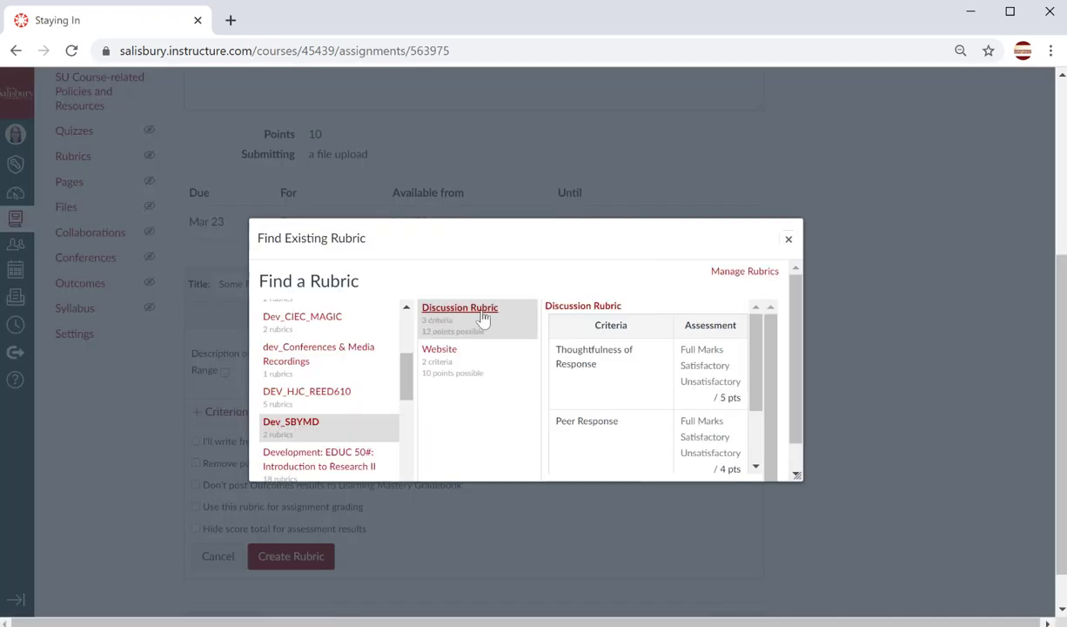
- Attach the existing Discussion Rubric to Staying In and use it for assignment grading, changing the assignment's points to match the rubric
scroll(749, 376, down, 3)
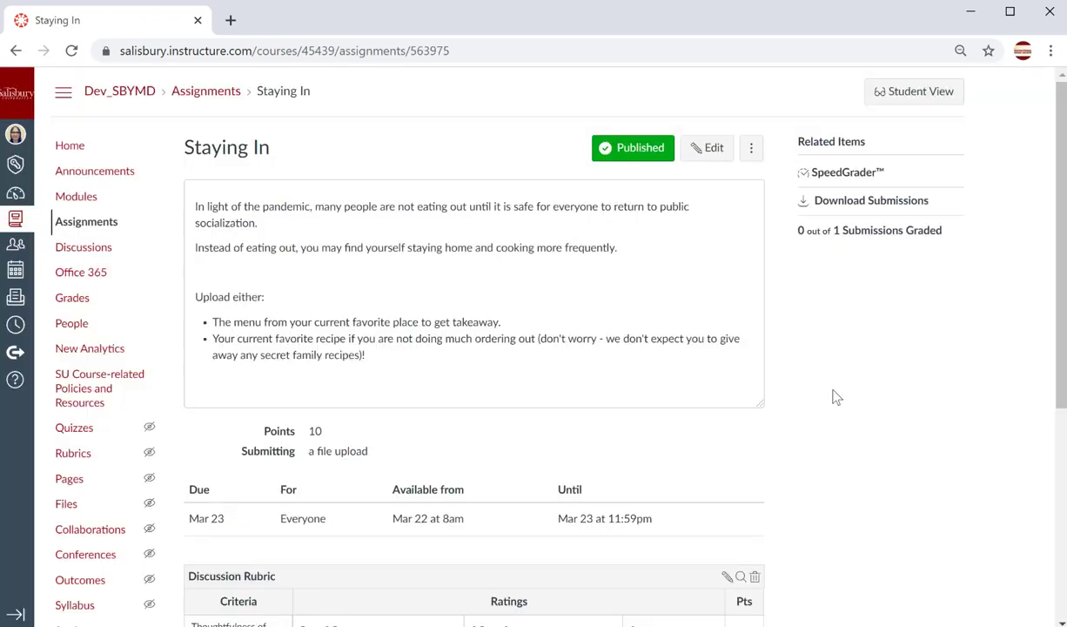
scroll(833, 398, down, 5)
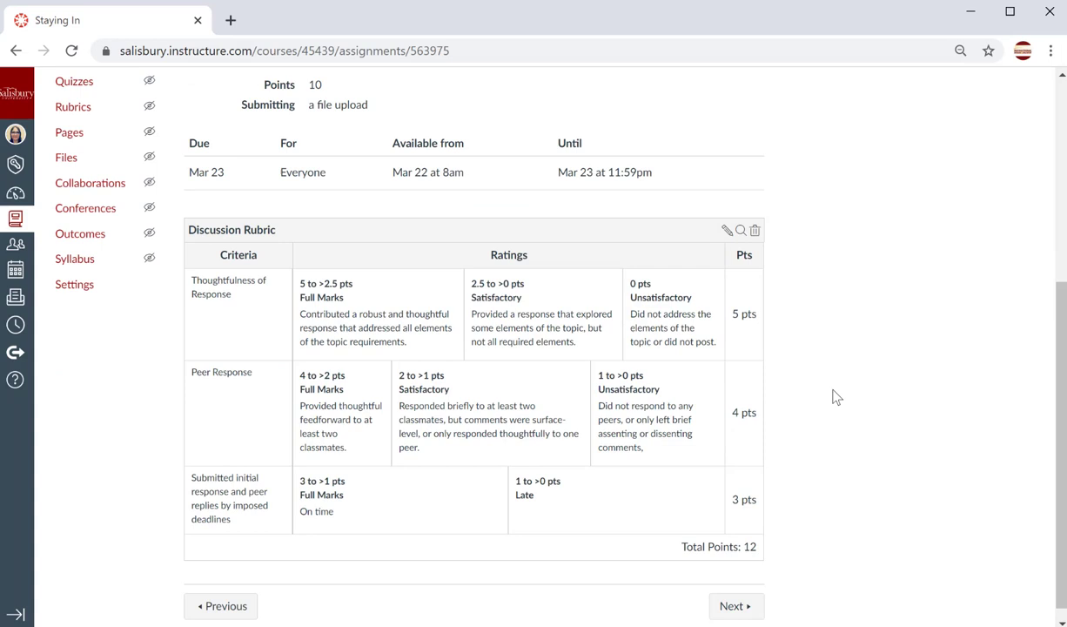
click(728, 231)
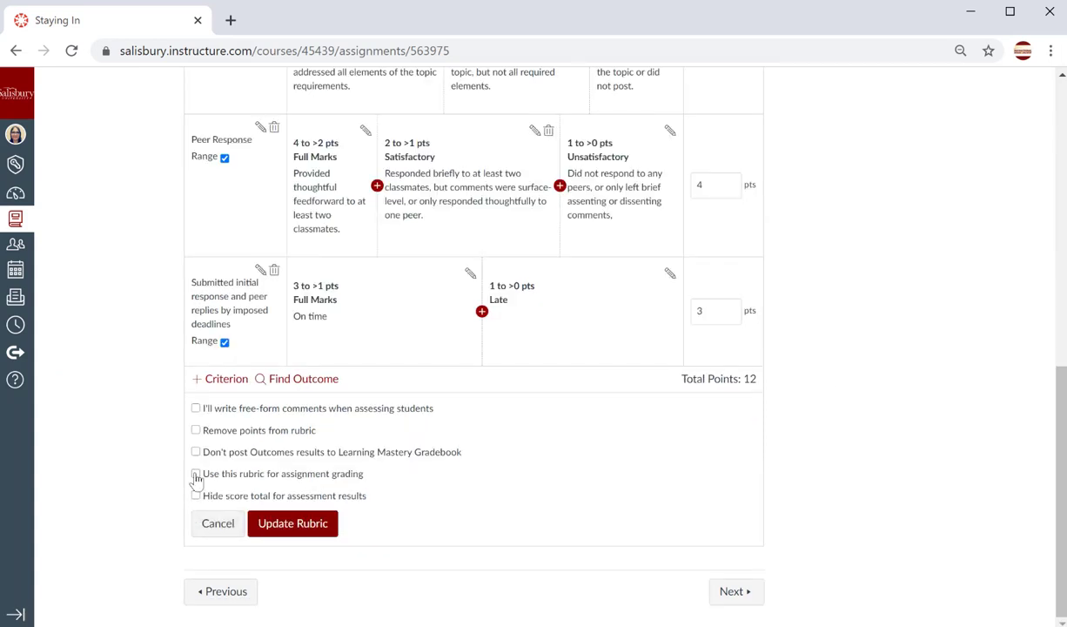
click(196, 474)
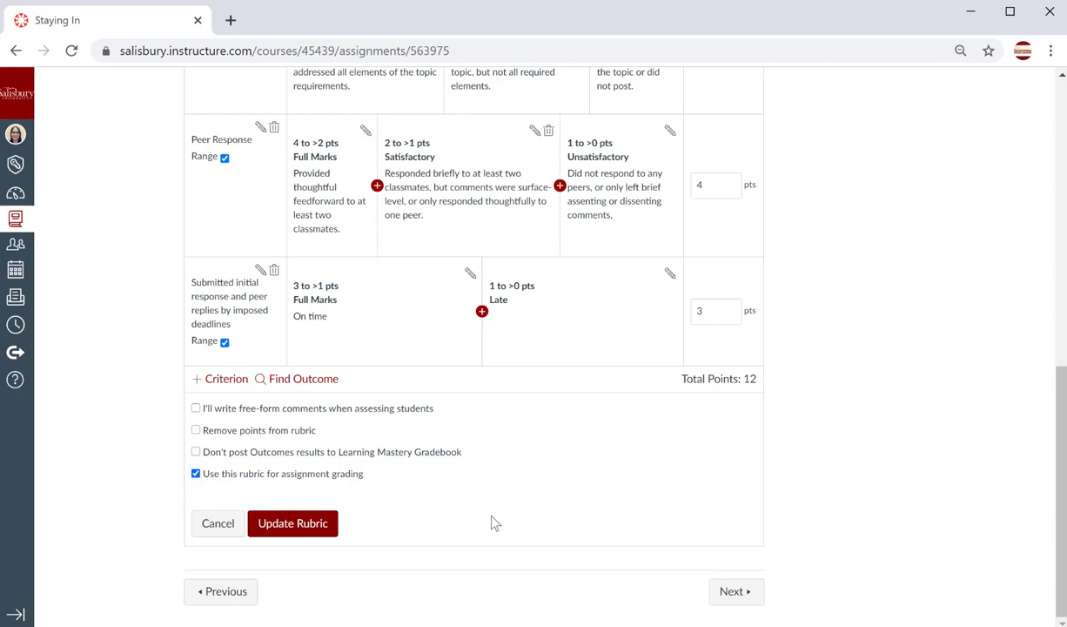
click(311, 524)
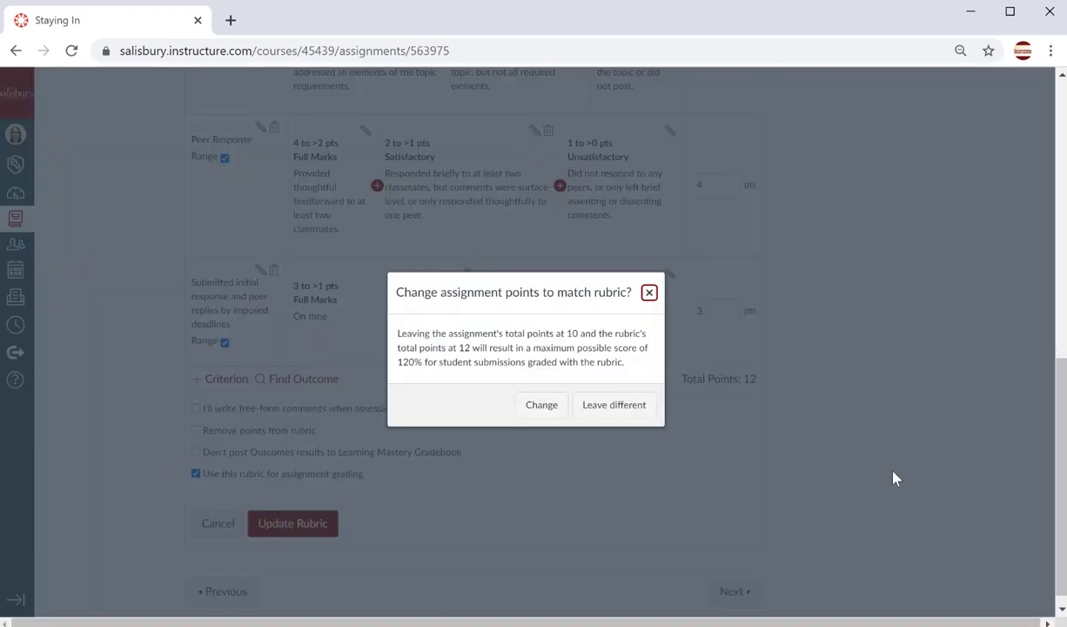
click(544, 405)
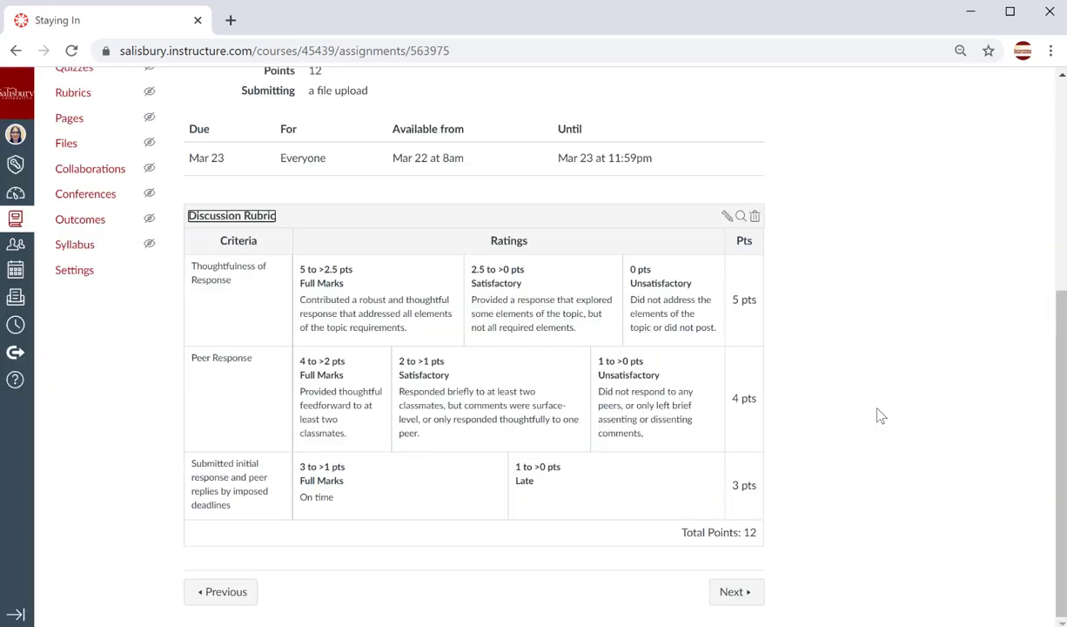
- Open the Staying In submission in SpeedGrader, show its rubric, and widen the grading area so all rubric columns fit
scroll(880, 416, up, 3)
click(74, 298)
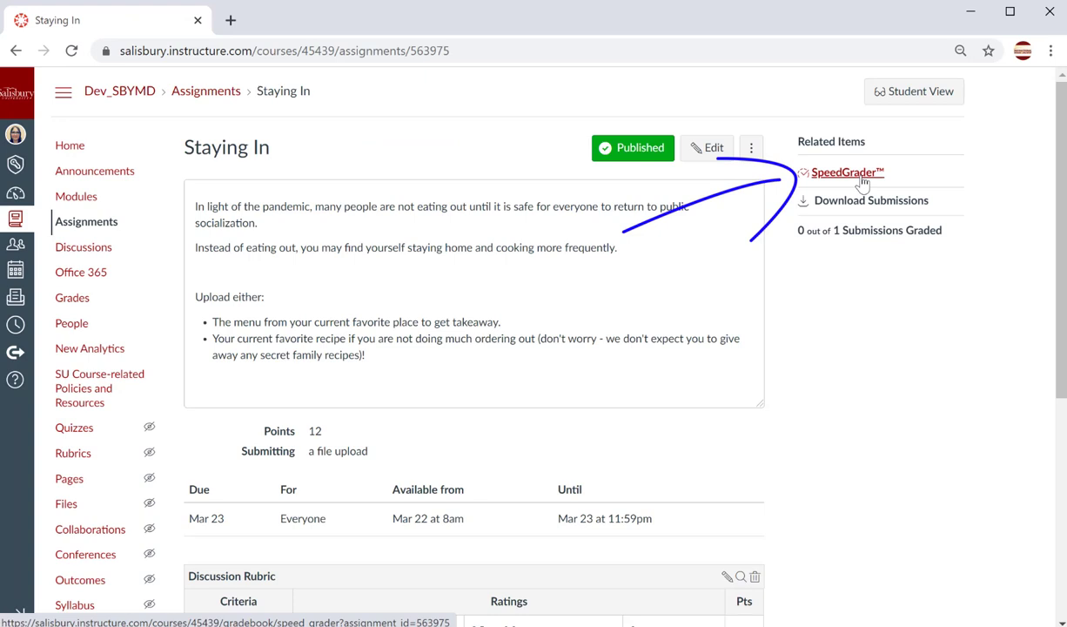
click(860, 178)
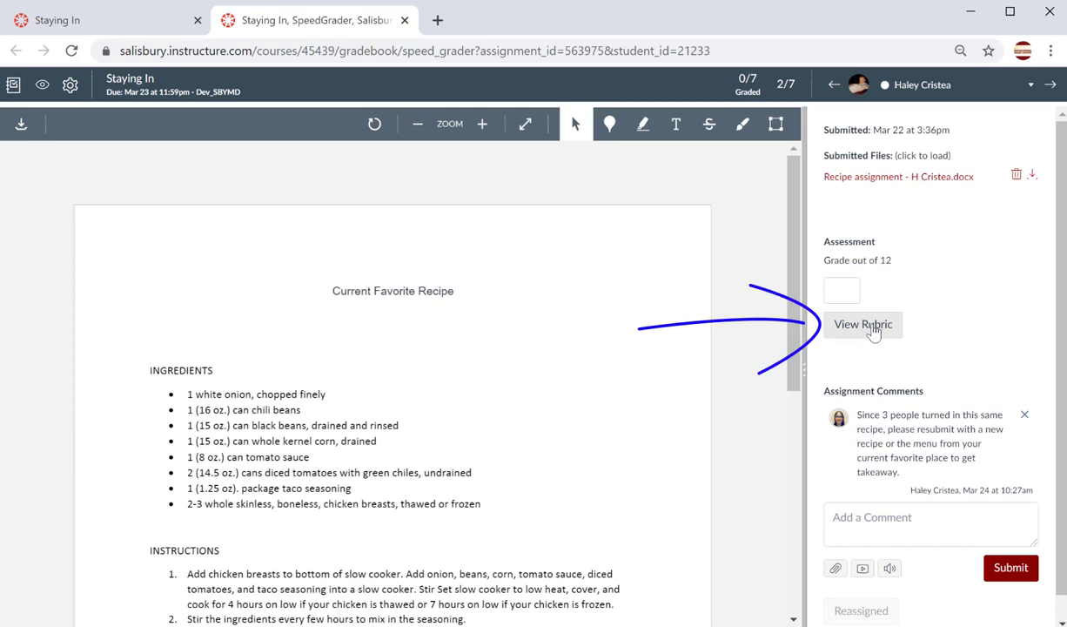
click(864, 324)
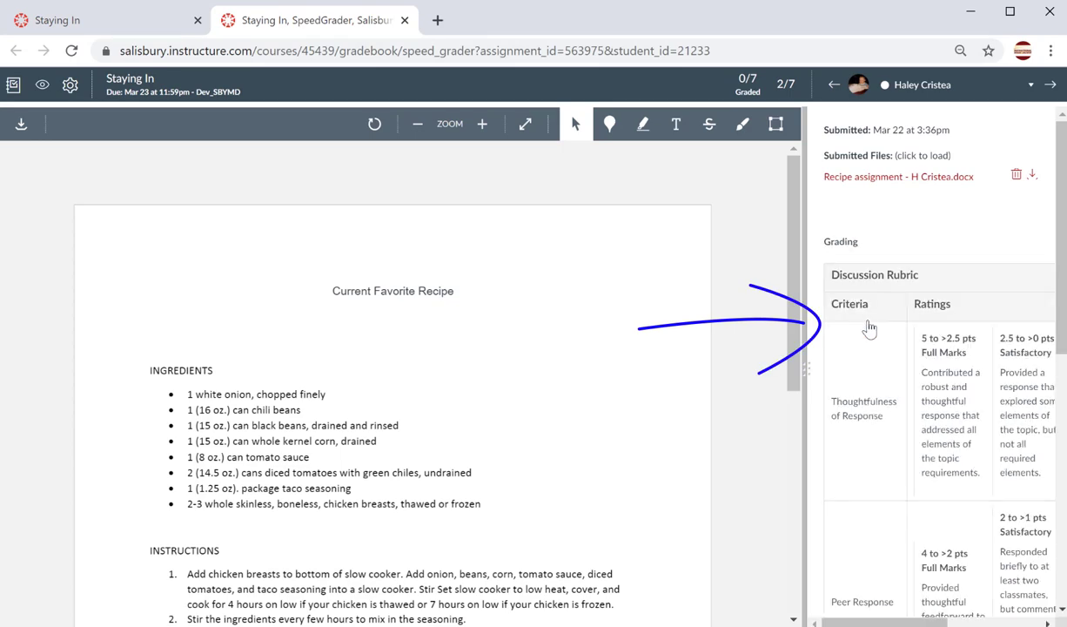
drag(804, 279, 607, 270)
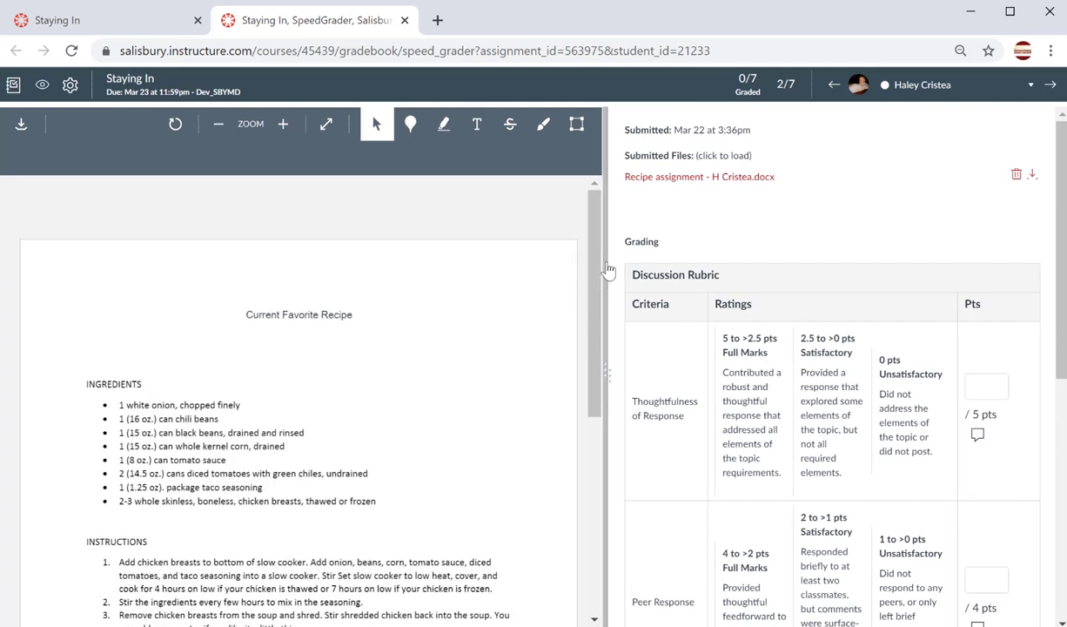
- Rate Thoughtfulness of Response as Full Marks, Peer Response as Satisfactory, and the imposed-deadlines criterion as Full Marks
click(738, 392)
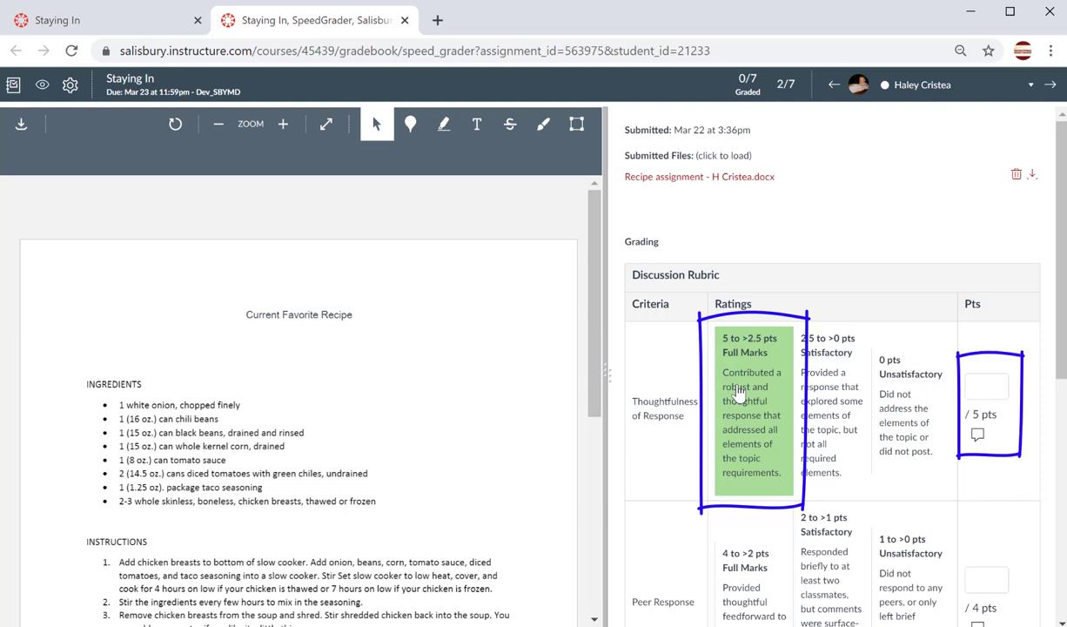
click(828, 527)
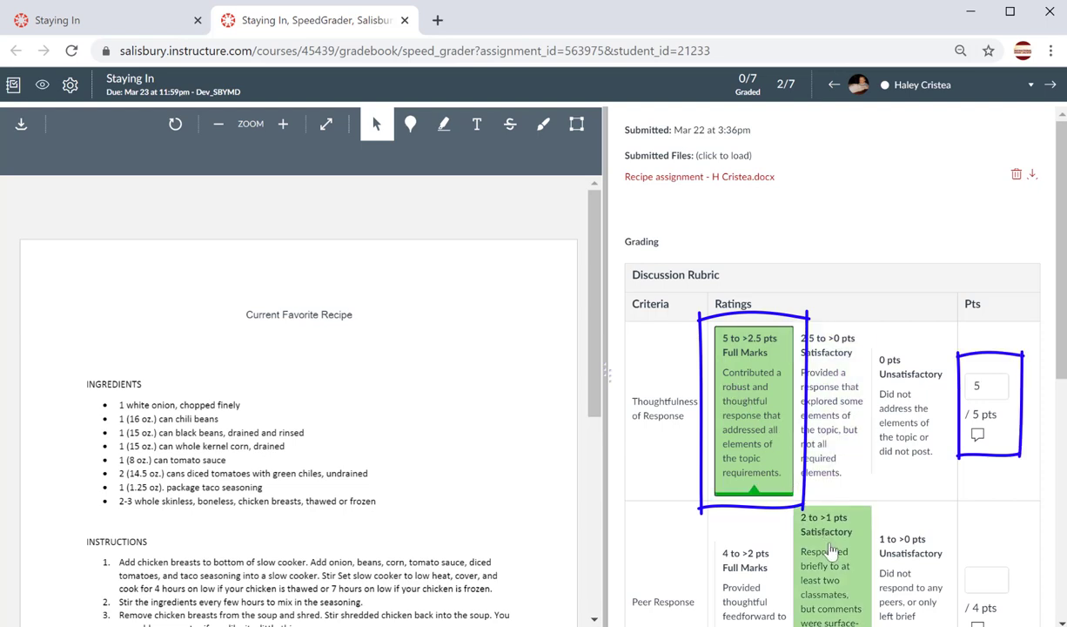
scroll(831, 531, down, 2)
click(757, 570)
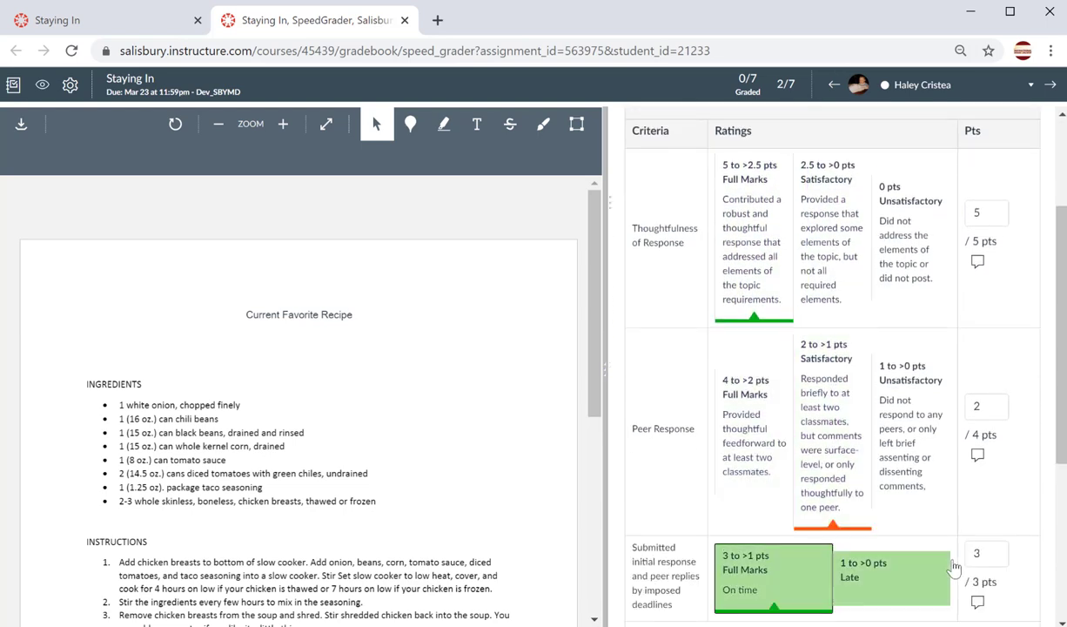
scroll(1023, 522, down, 2)
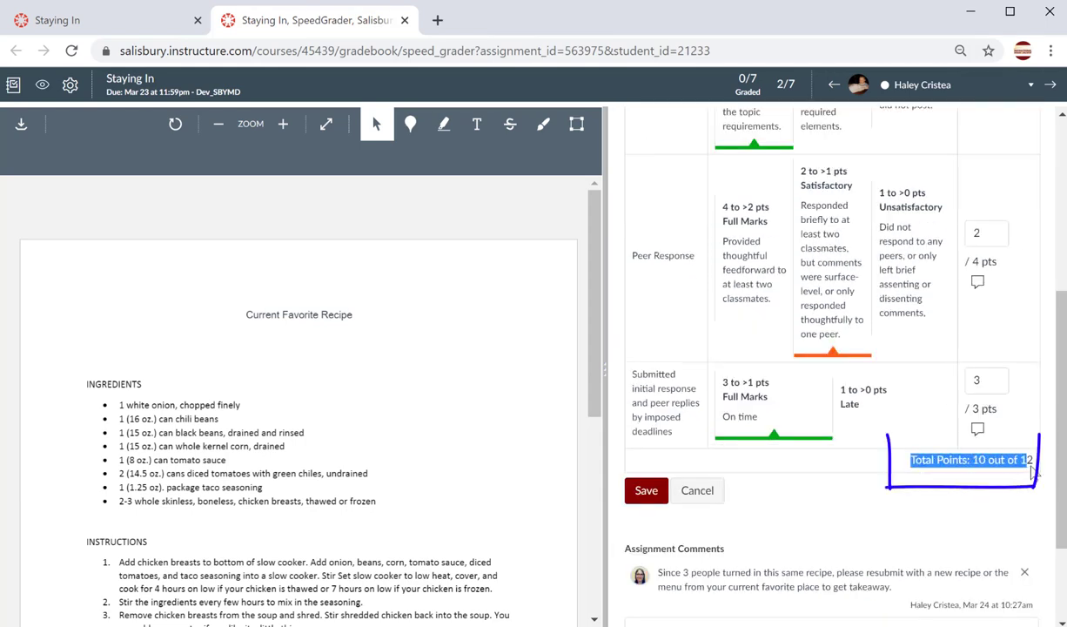
click(647, 493)
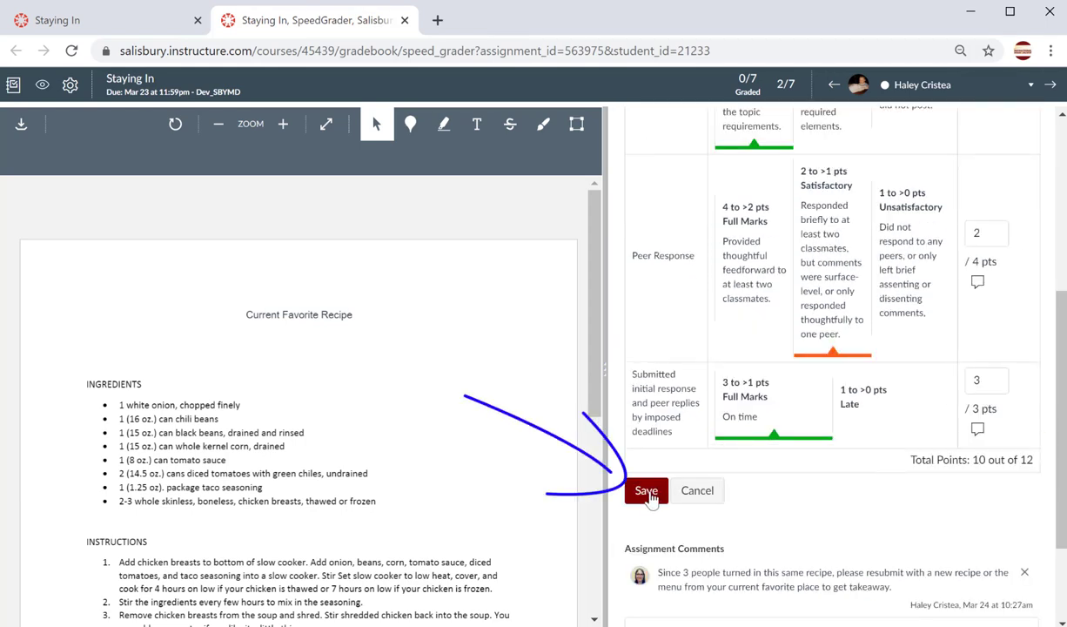
double_click(981, 461)
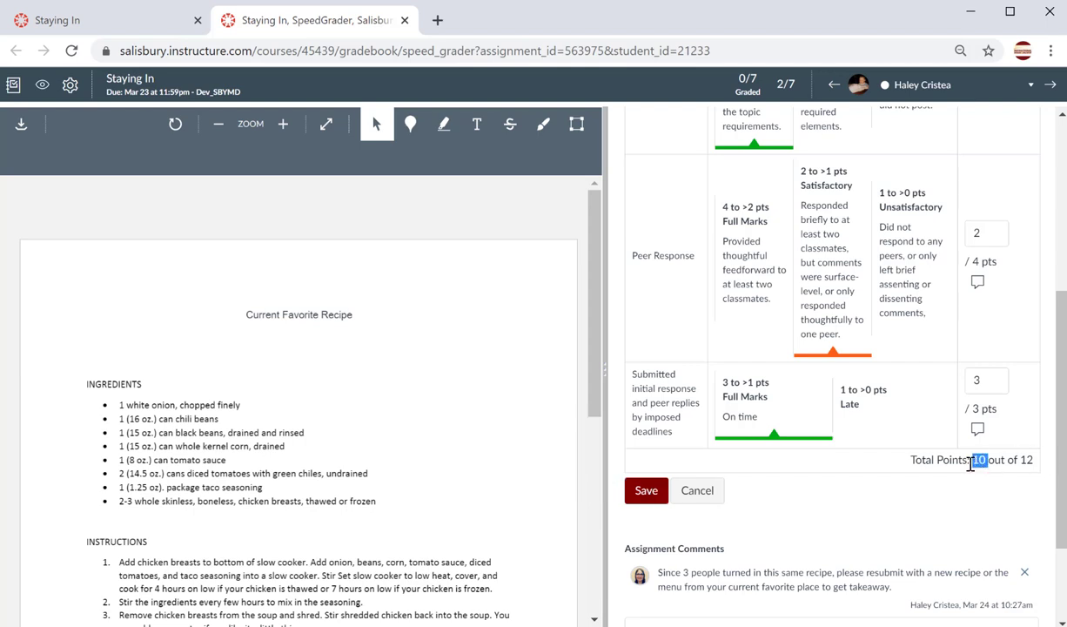
- Add the comment "Well done!" to the Thoughtfulness of Response criterion
scroll(971, 464, up, 3)
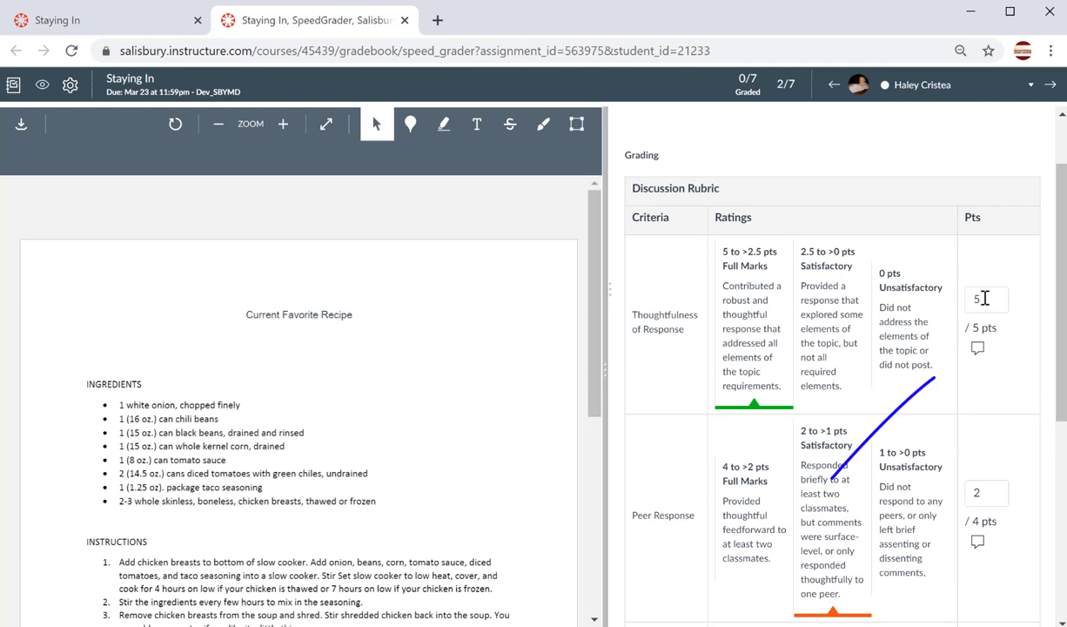
click(978, 351)
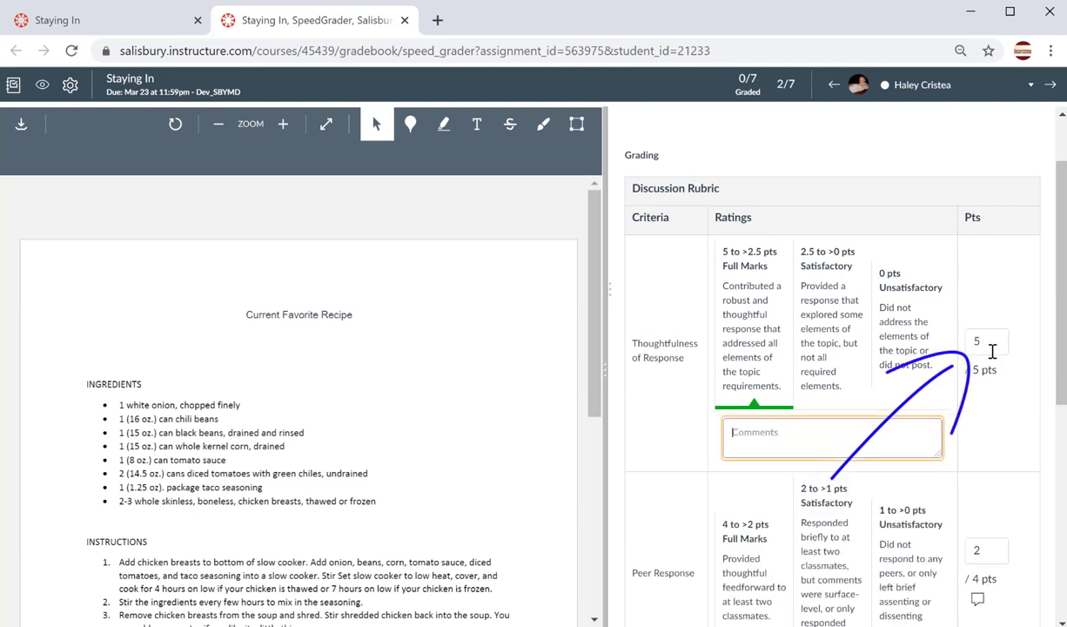
text(Well done!)
key(Return)
scroll(1001, 424, down, 2)
scroll(1001, 424, down, 1)
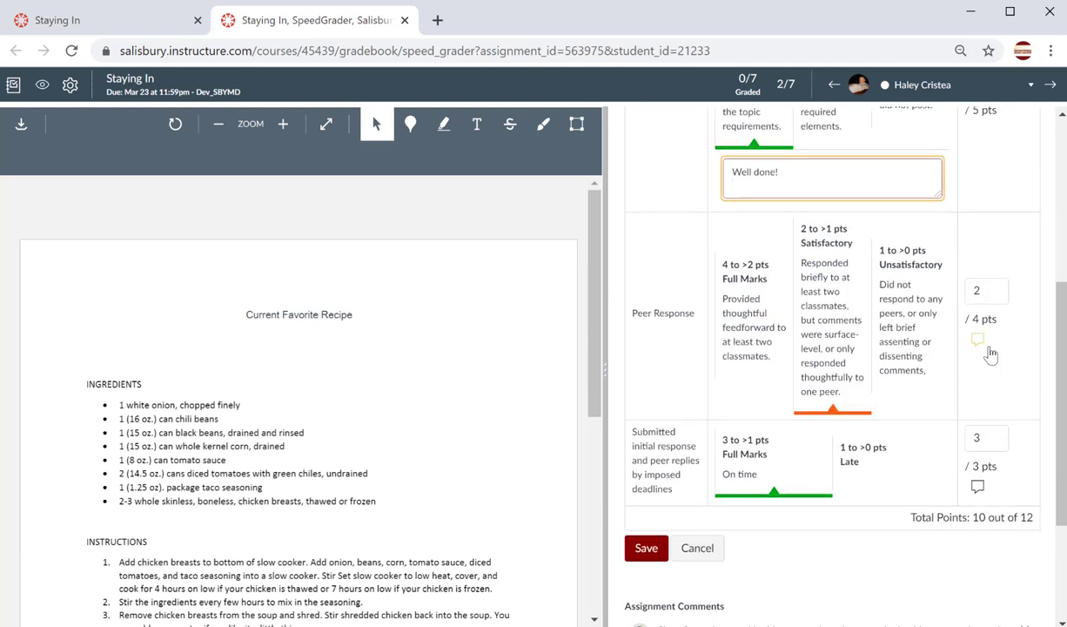
- Add the Peer Response comment "You provided a well thought out response to one student, but failed to respond to a second student."
click(983, 349)
text(You provided a well thought out response to one student, but failed to respond to a second student.)
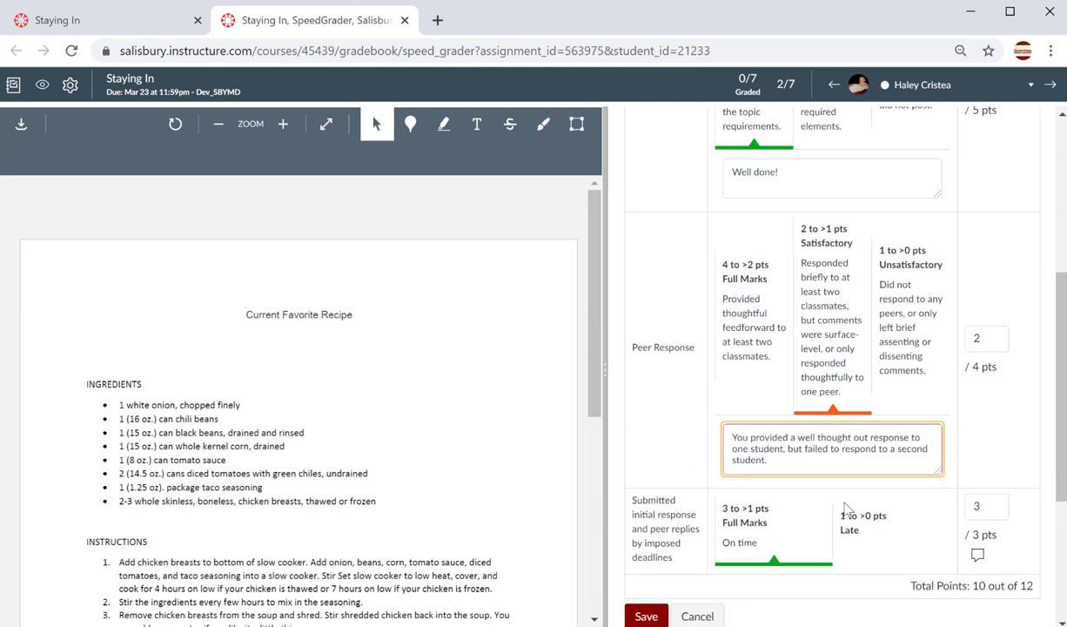
- Add the comment "Punctual post and responses. Thank you!" to the imposed-deadlines criterion
click(978, 559)
click(978, 559)
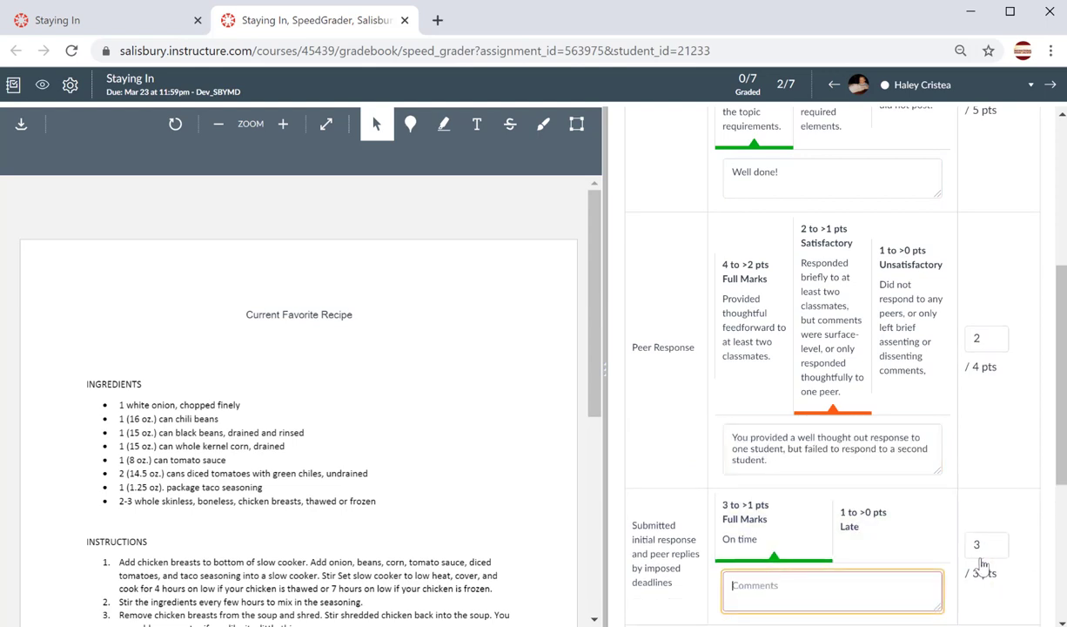
text(Punctual post and responses. Thank you!)
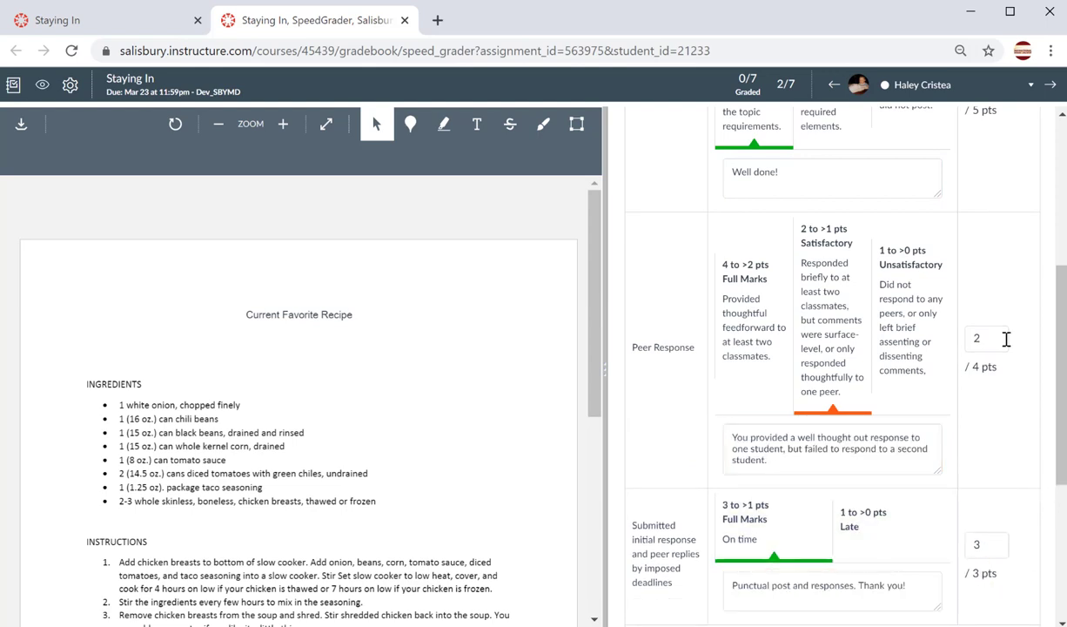
- Try 1.5 points and 0 points as the score for Thoughtfulness of Response
scroll(871, 318, up, 2)
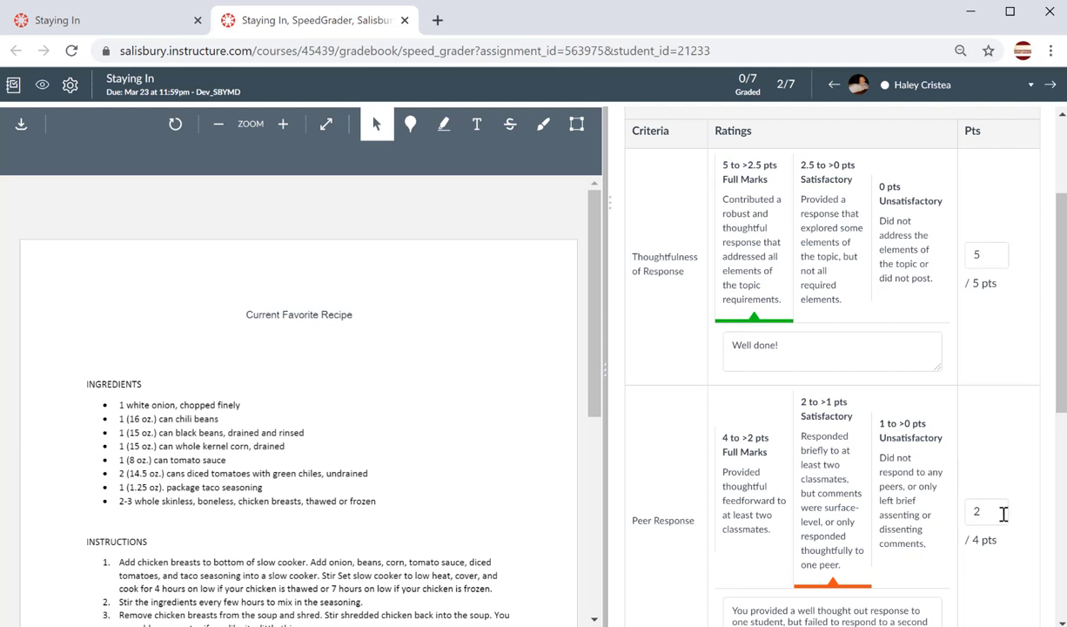
scroll(1000, 512, down, 3)
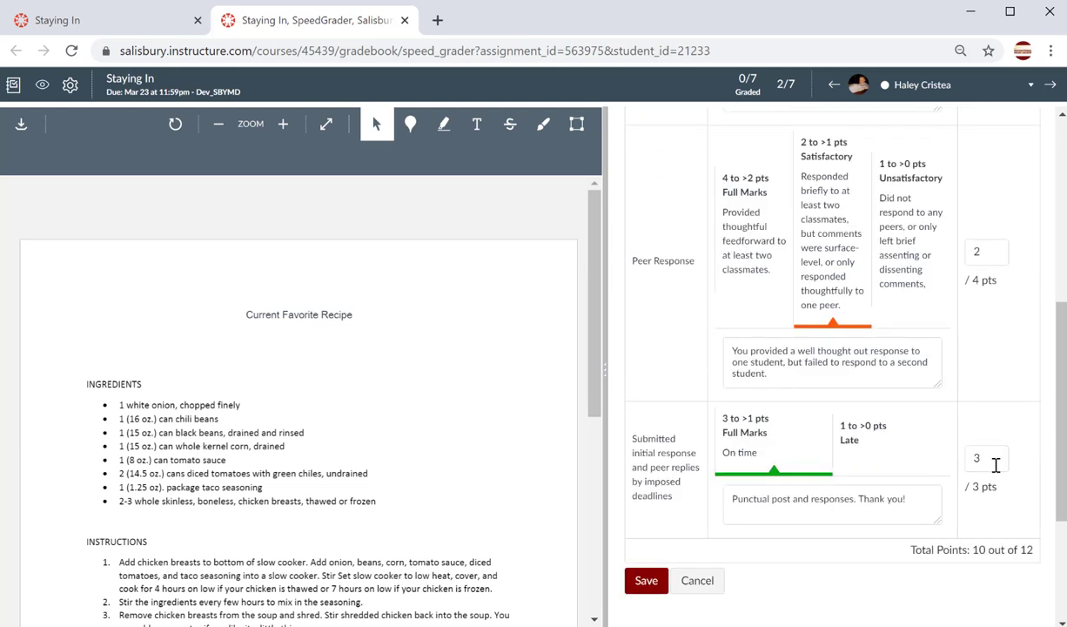
scroll(996, 465, up, 4)
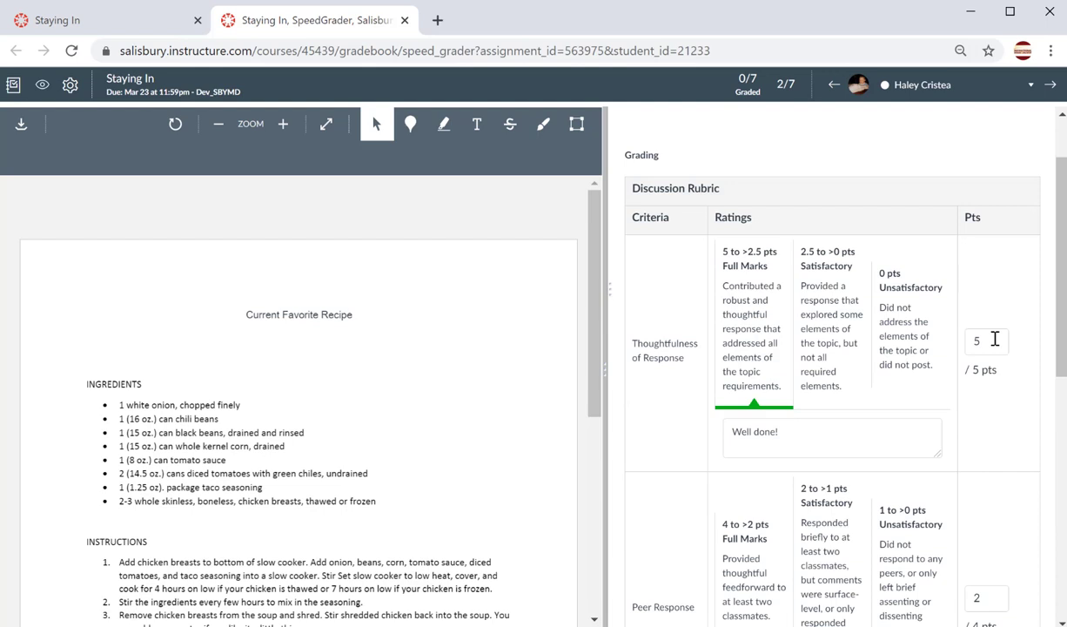
click(995, 339)
double_click(995, 339)
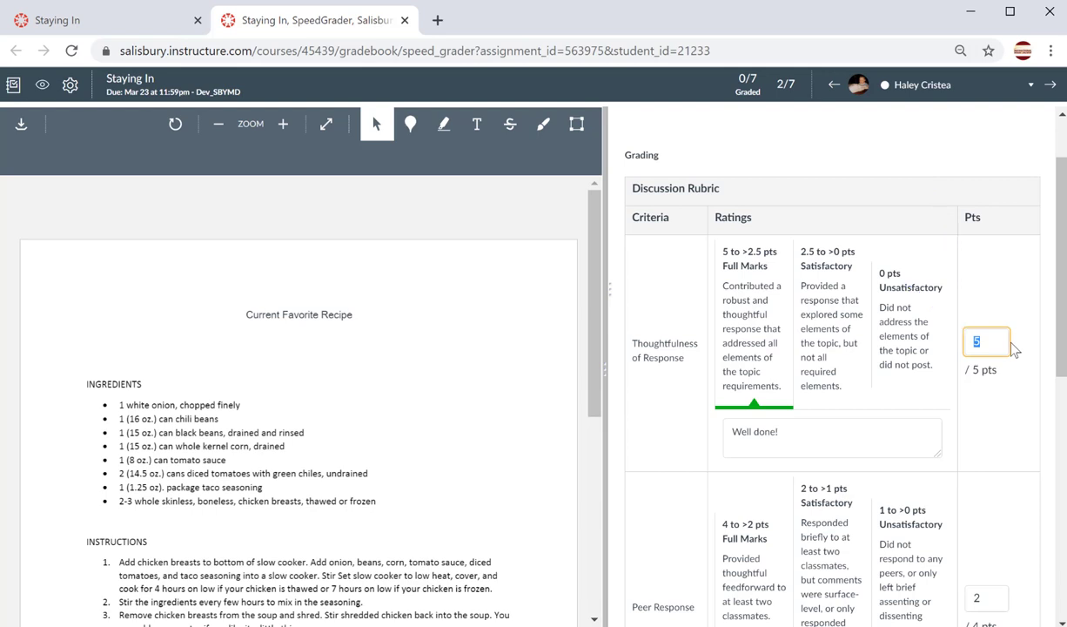
text(1.5)
double_click(1010, 343)
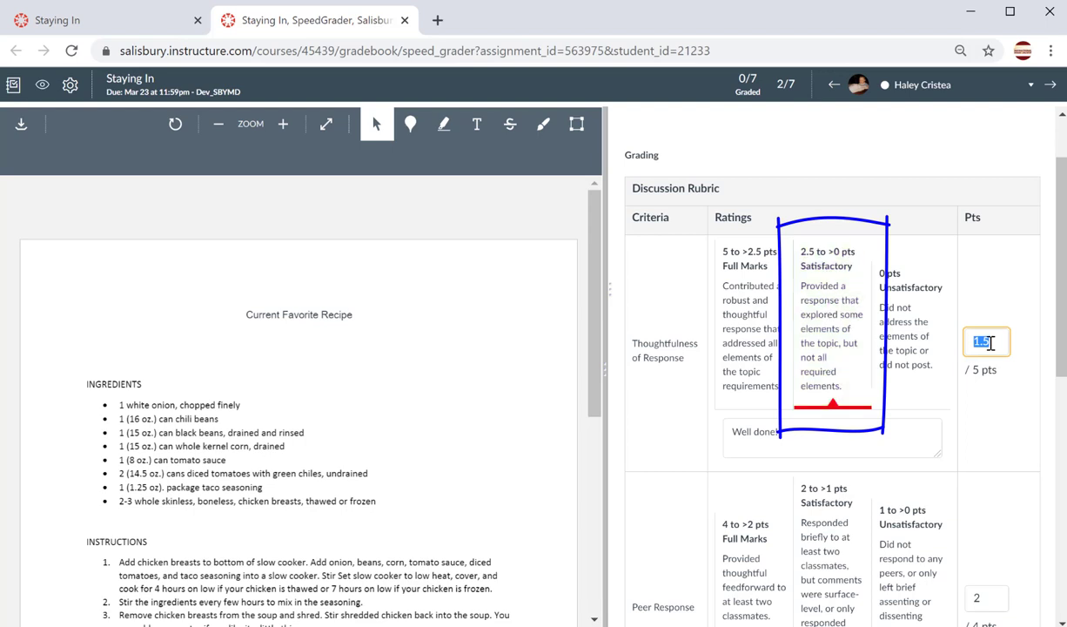
text(0)
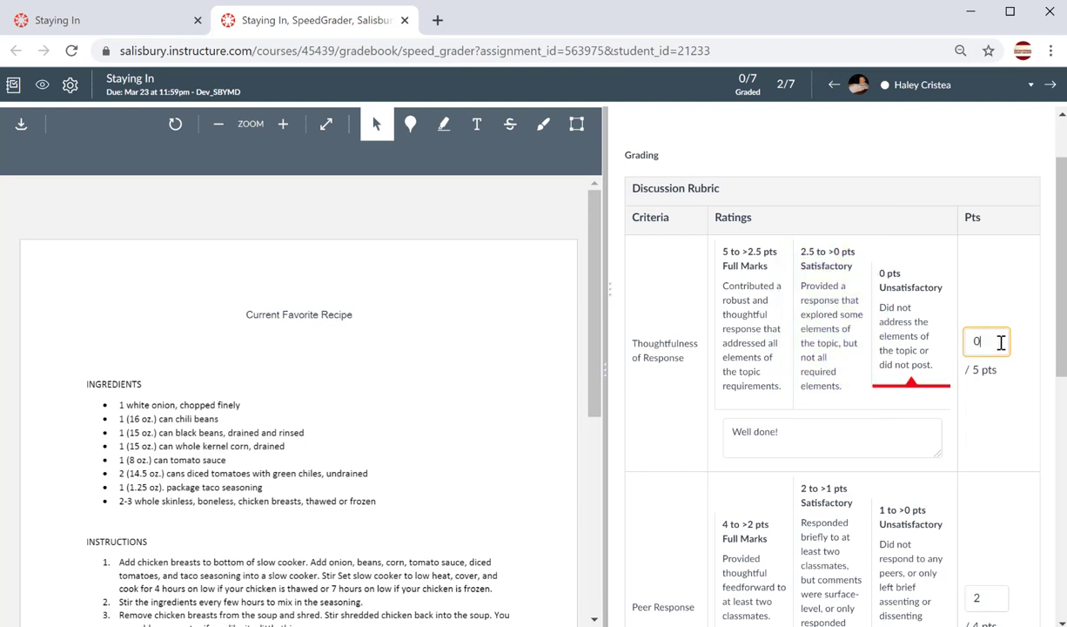
- Set the Thoughtfulness of Response score to 4.5 points and save the rubric assessment
drag(1000, 341, 973, 340)
text(4)
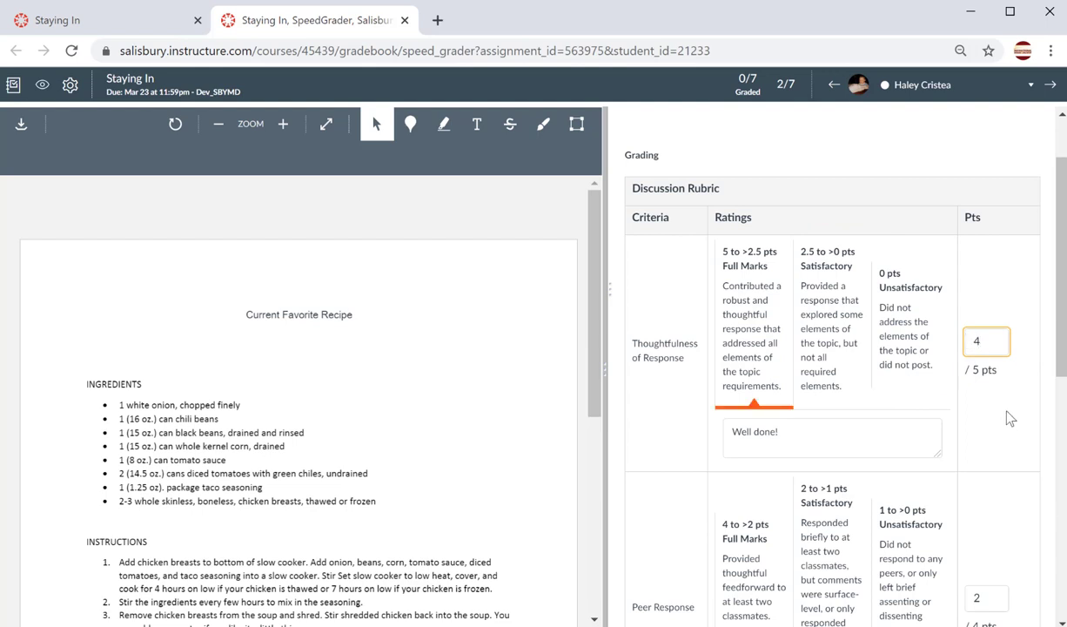
scroll(939, 418, down, 5)
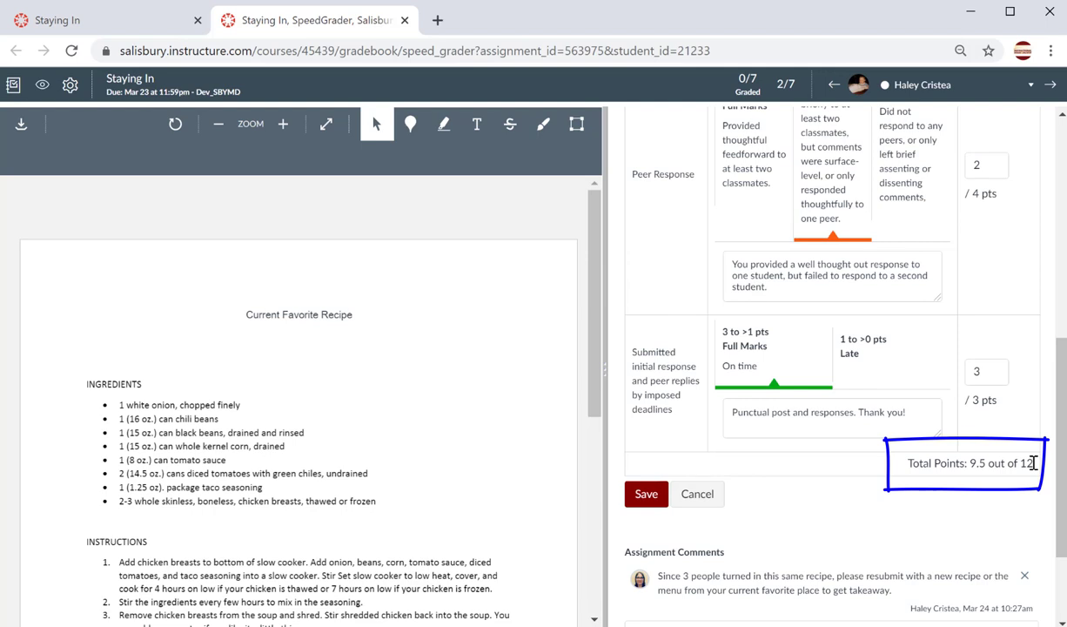
click(647, 495)
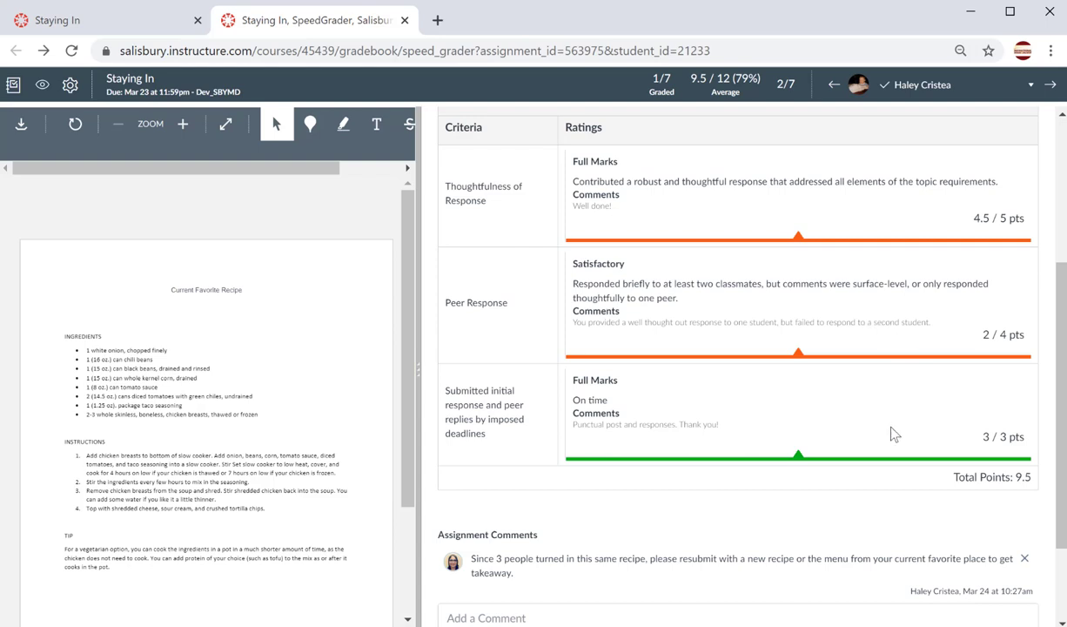
- Reopen the saved rubric assessment and set Thoughtfulness of Response to 5 points and Peer Response to 4 points
scroll(844, 300, up, 1)
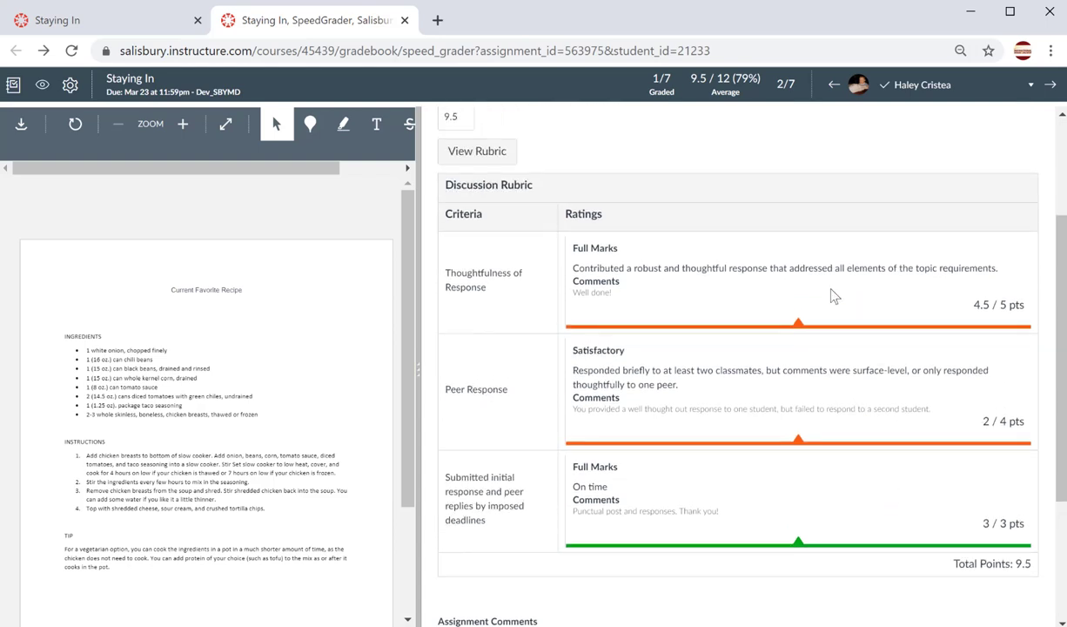
click(477, 151)
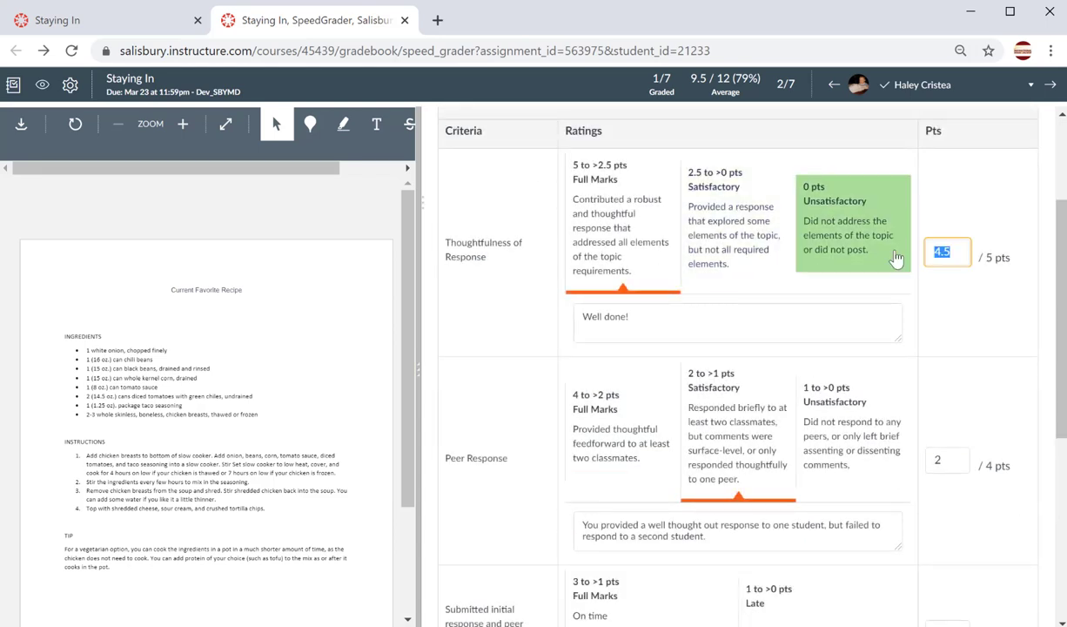
text(5)
click(948, 461)
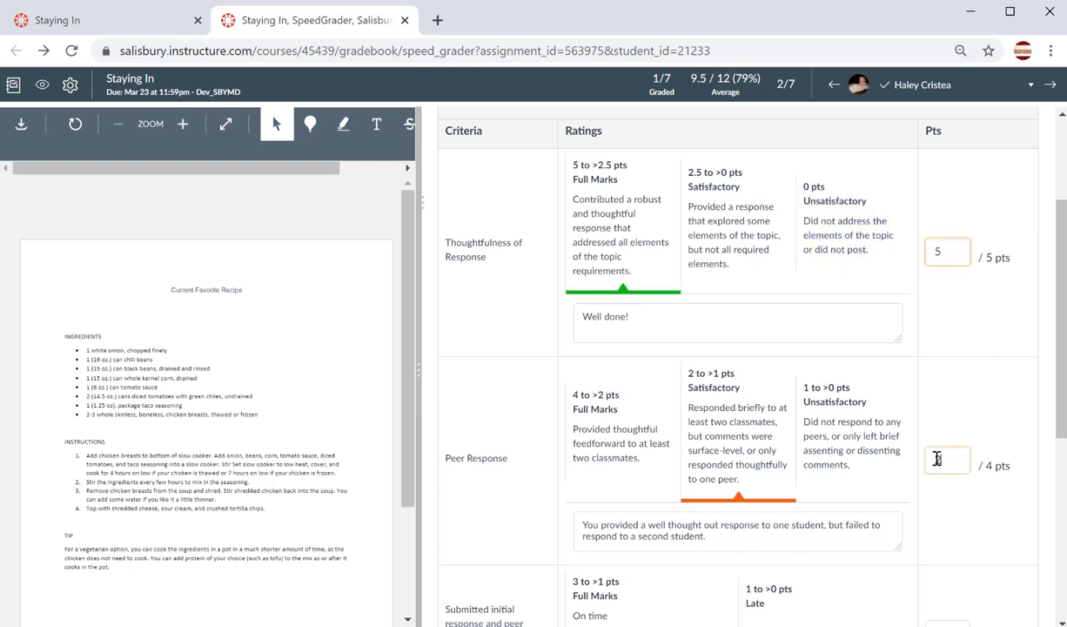
text(4)
scroll(696, 392, down, 2)
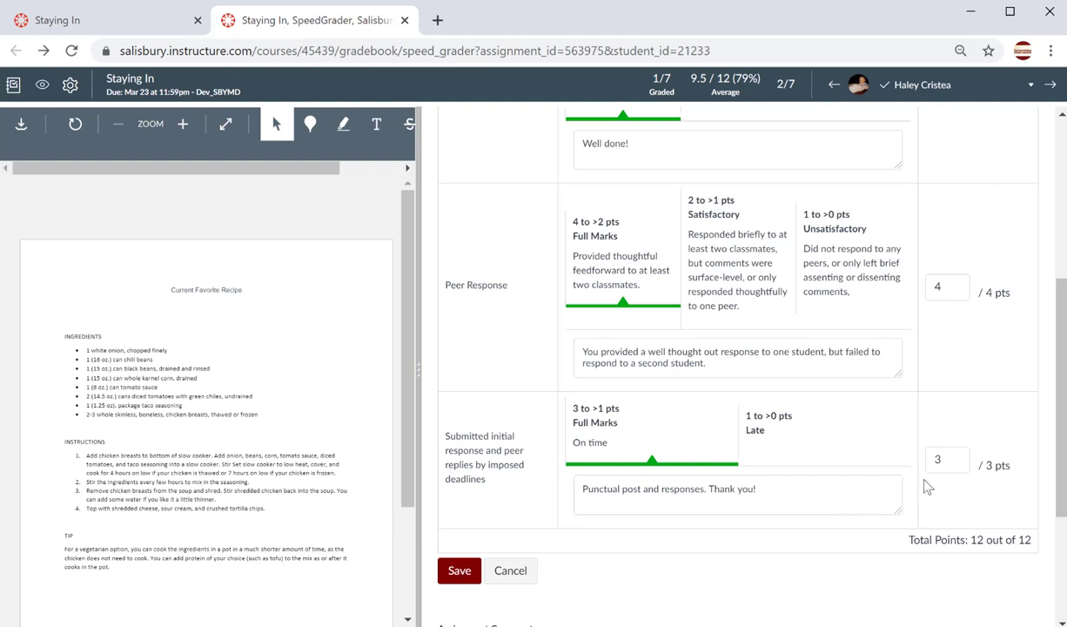
- Save the revised rubric assessment and select the overall grade value for the submission
key(Return)
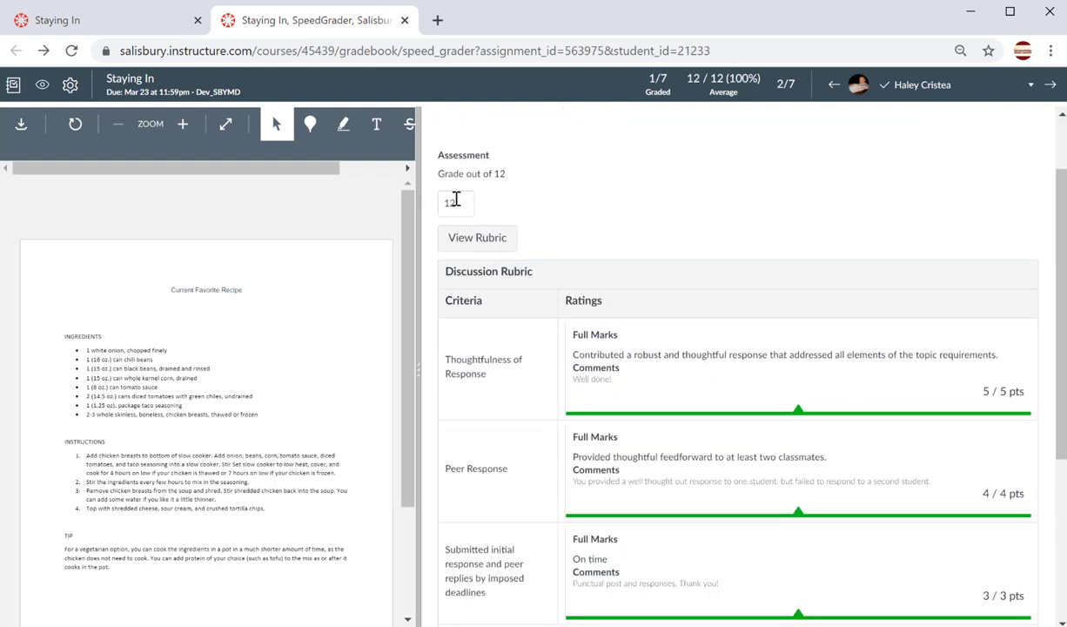
double_click(444, 201)
scroll(828, 385, down, 1)
scroll(828, 386, up, 1)
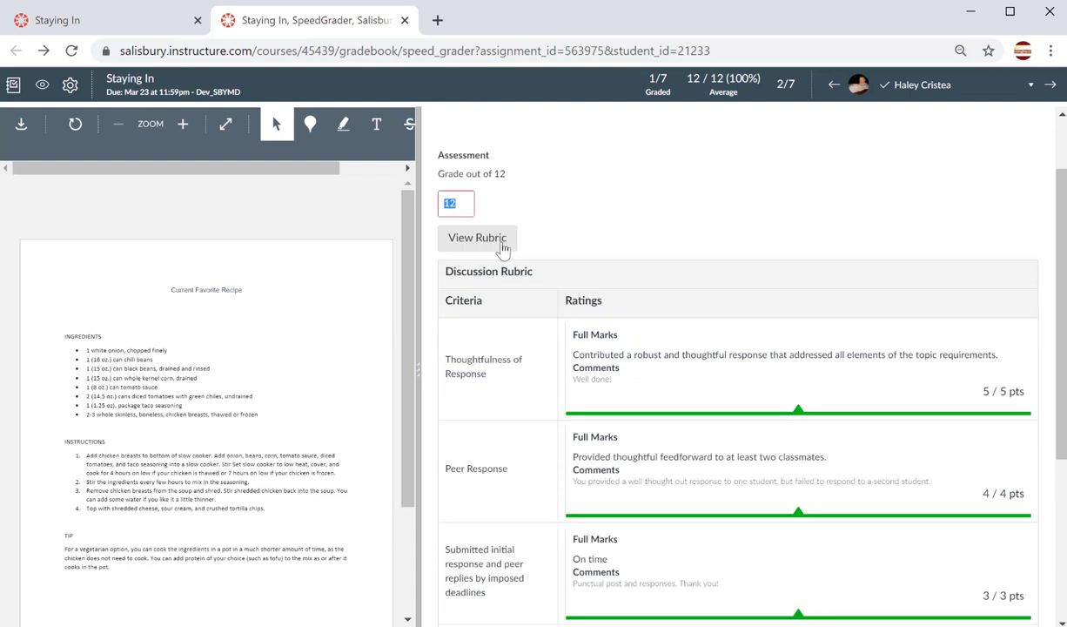
- Reopen the rubric assessment and try 4 points as the score for the imposed-deadlines criterion
click(501, 244)
click(947, 459)
text(4)
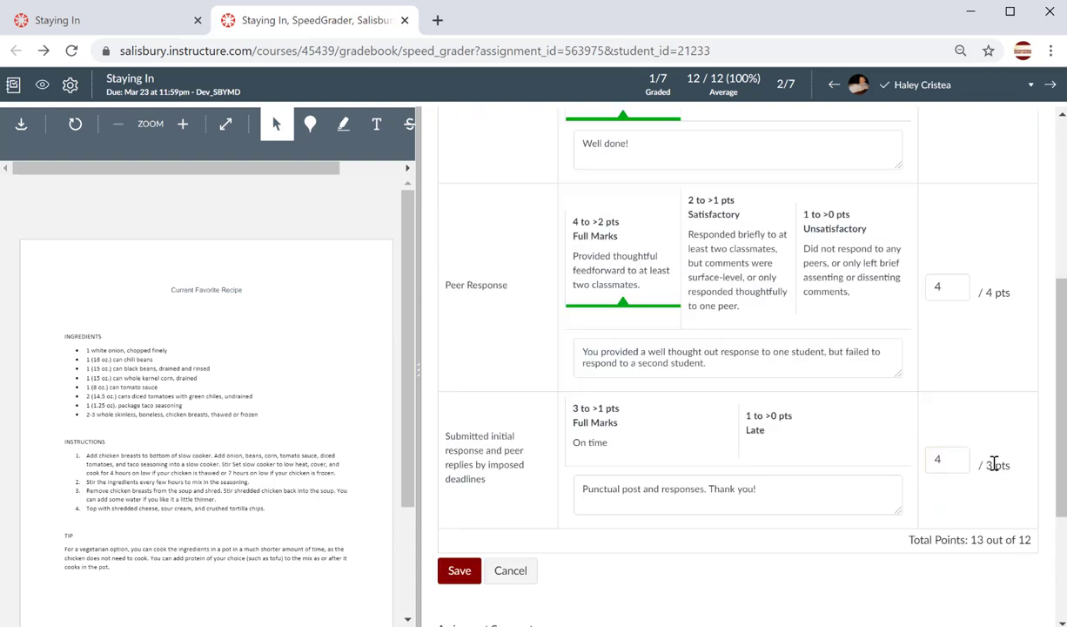
drag(982, 465, 1035, 544)
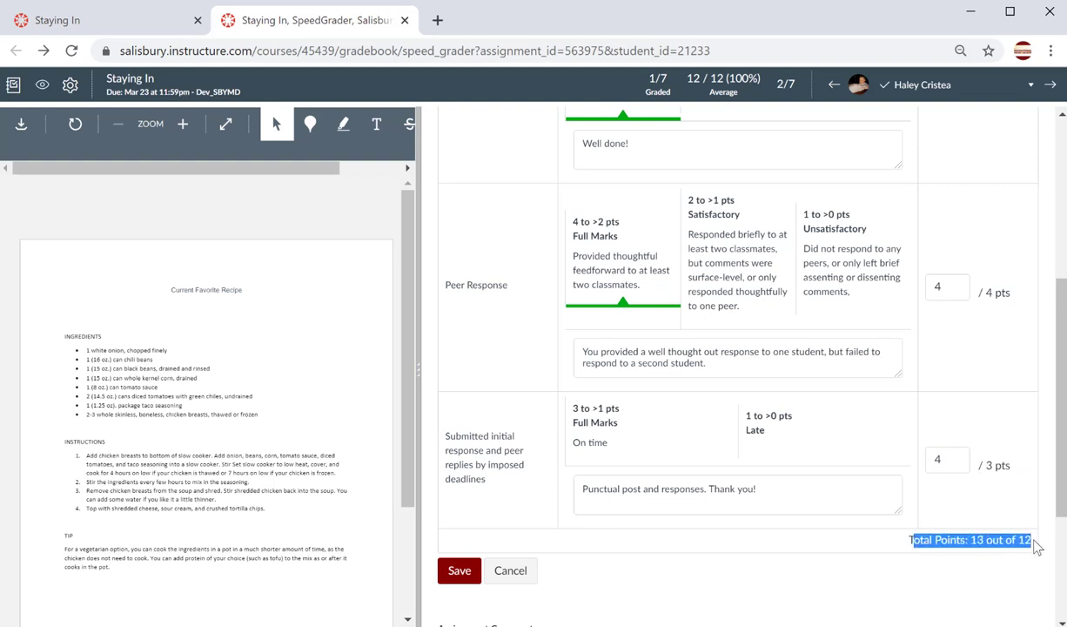
- Set the imposed-deadlines criterion score to 3 points and save the rubric assessment
double_click(937, 459)
text(3)
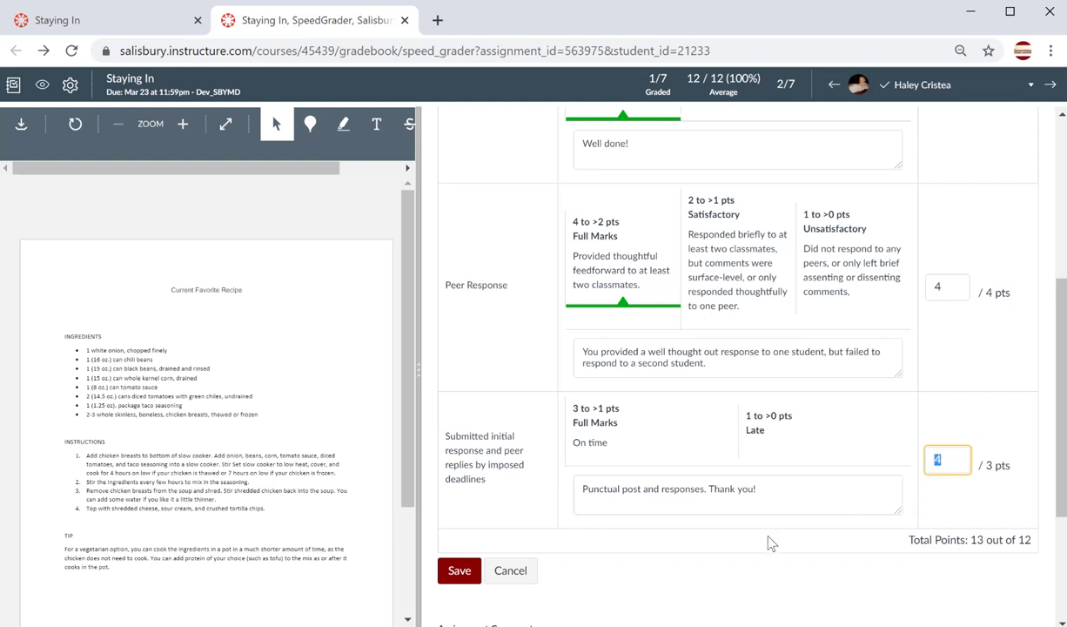
click(458, 570)
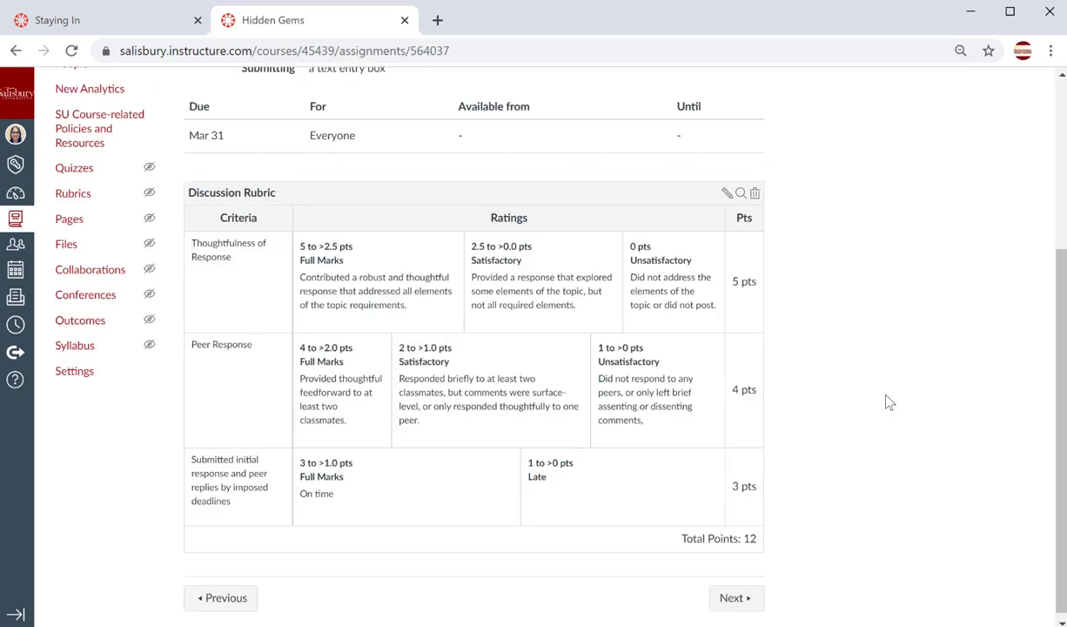
- Edit the rubric attached to the Hidden Gems assignment as a new rubric and title it "Discussion Rubric 2"
click(728, 195)
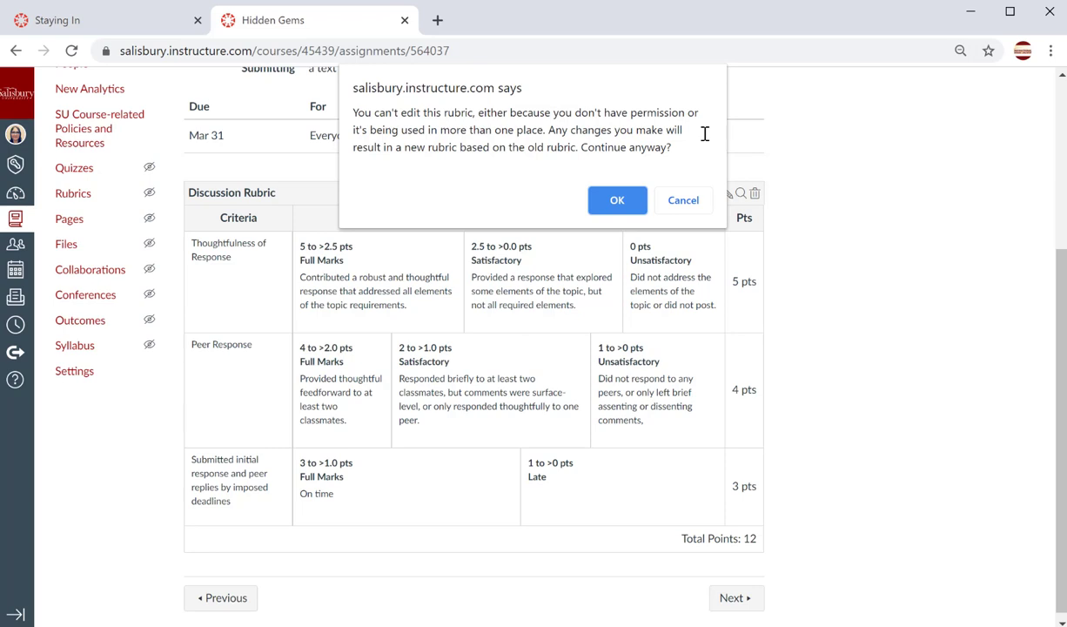
click(618, 202)
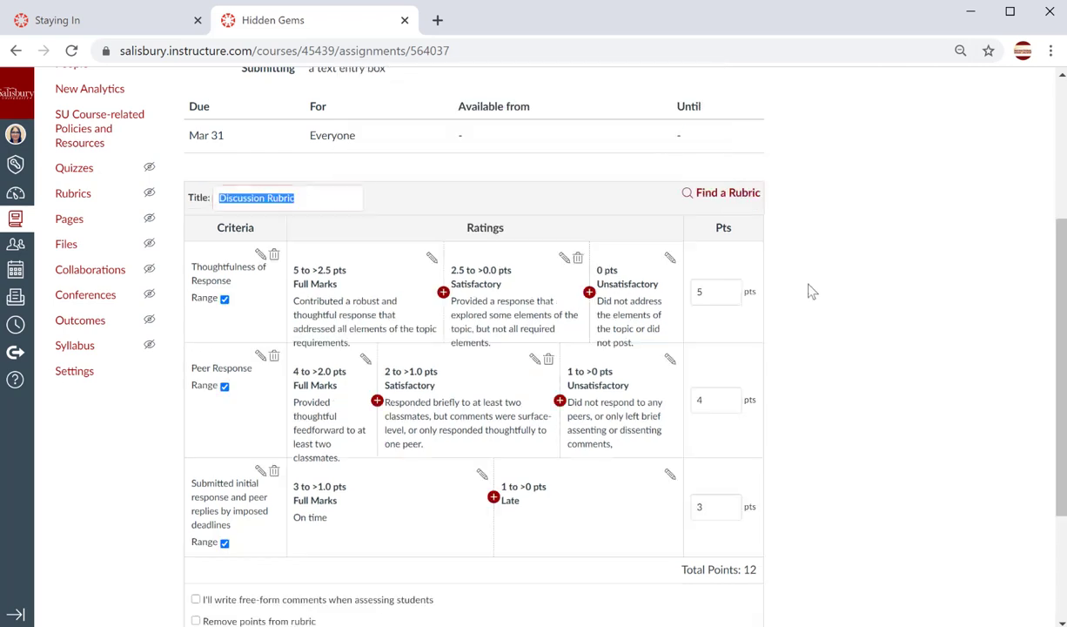
click(327, 202)
text(2)
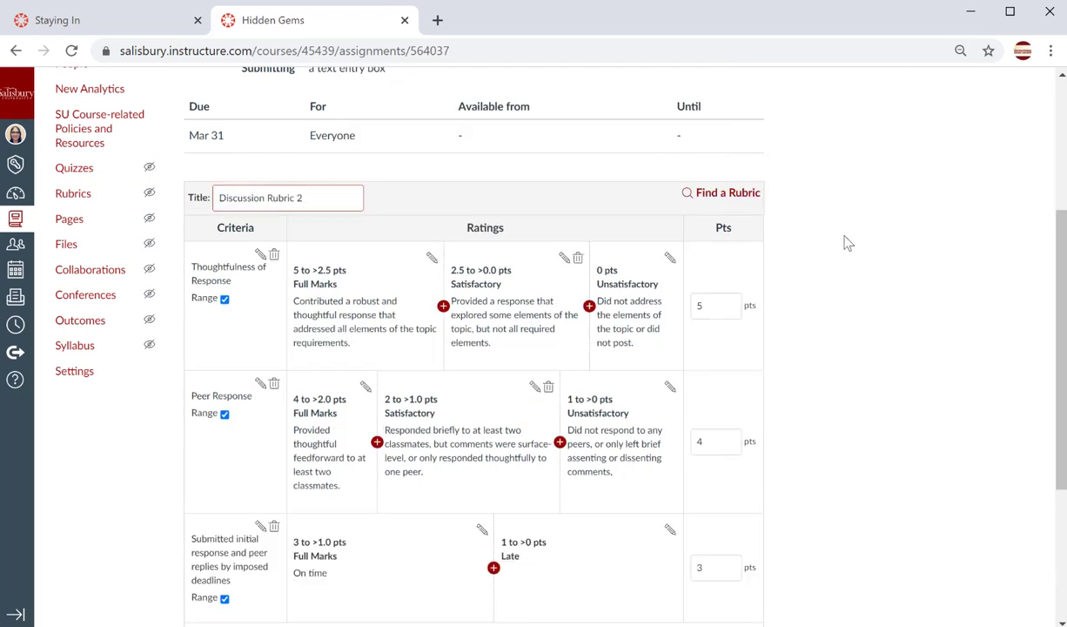
- Leave the rubric unused for assignment grading and enable free-form comments when assessing students
scroll(738, 393, down, 3)
click(195, 474)
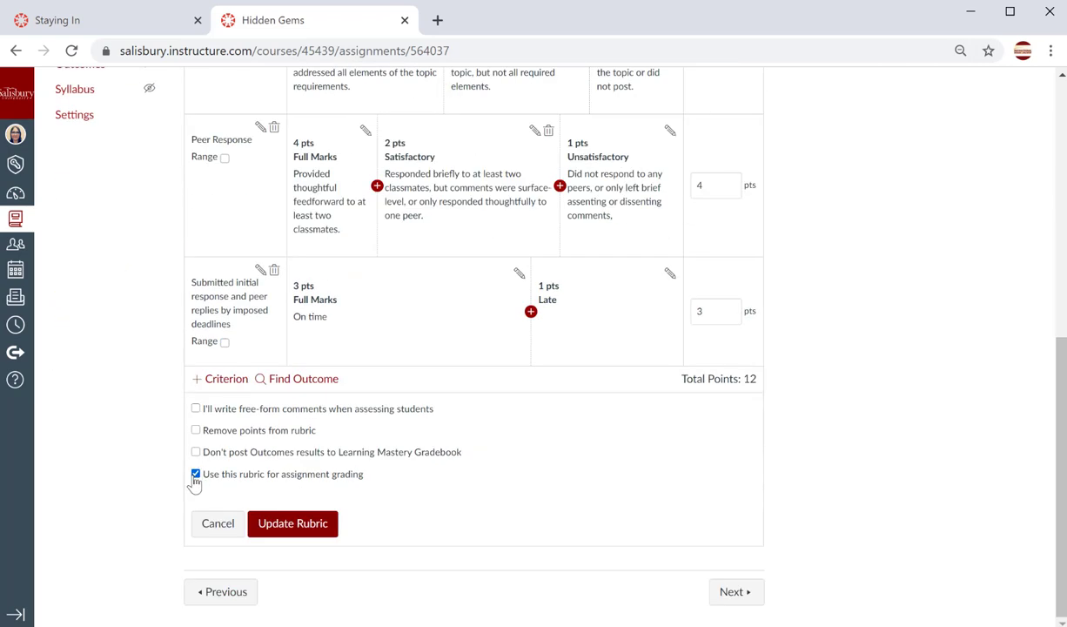
click(195, 475)
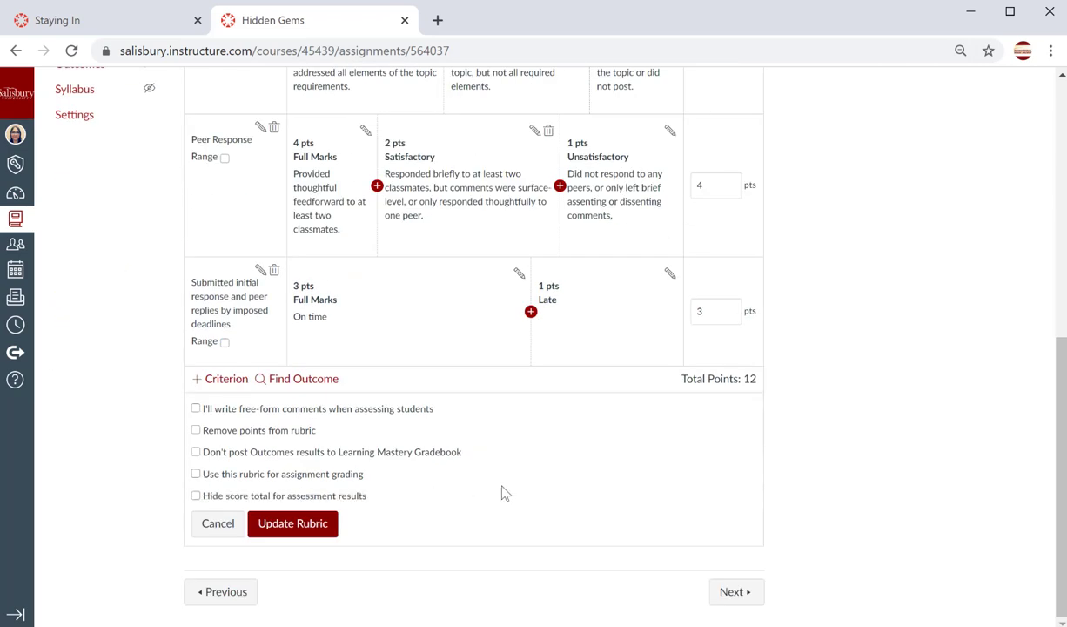
click(197, 408)
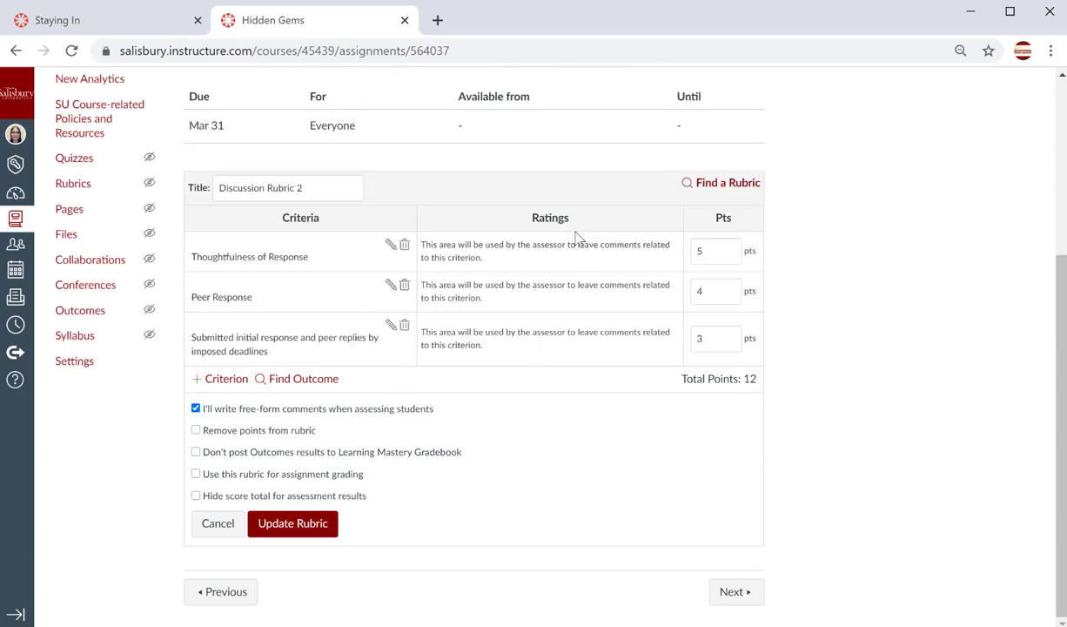
- Set all three criteria of Discussion Rubric 2 to 5 points each and update the rubric
scroll(578, 236, up, 1)
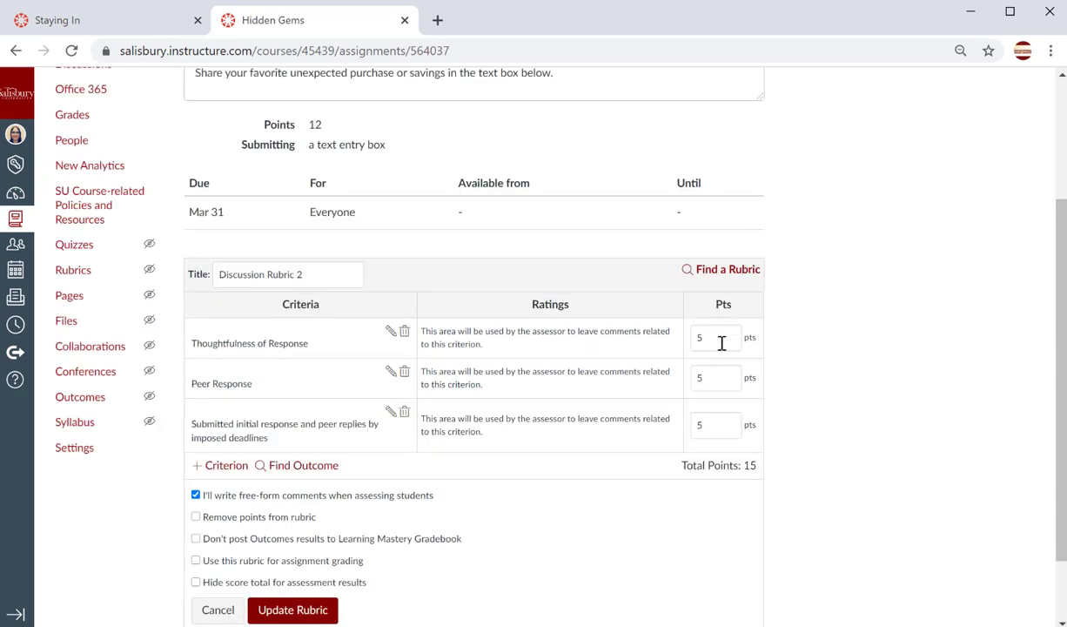
scroll(714, 409, up, 1)
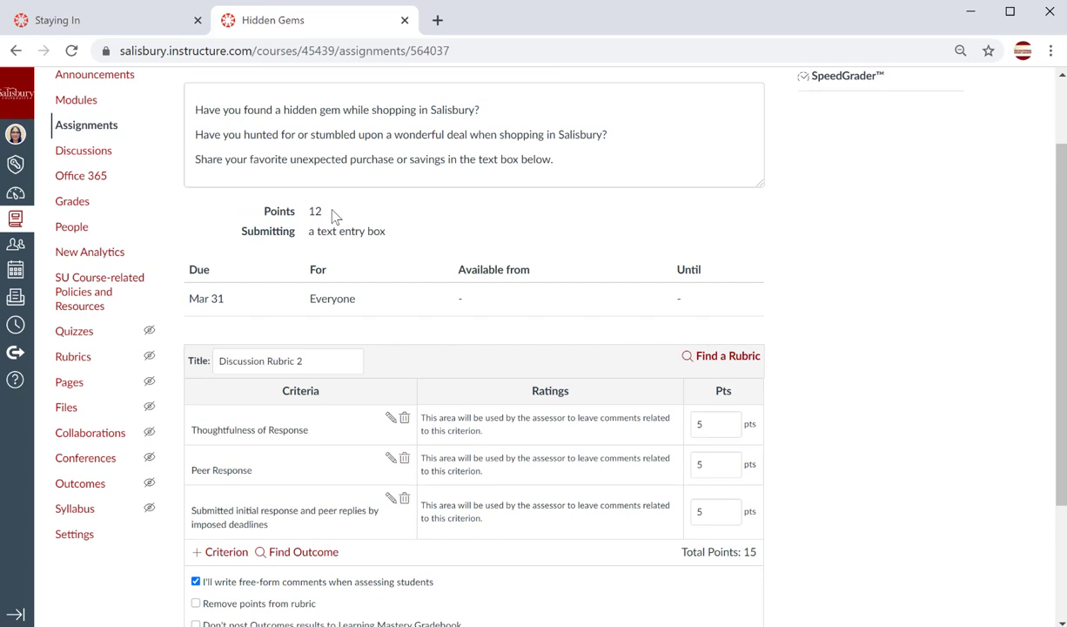
scroll(898, 436, down, 2)
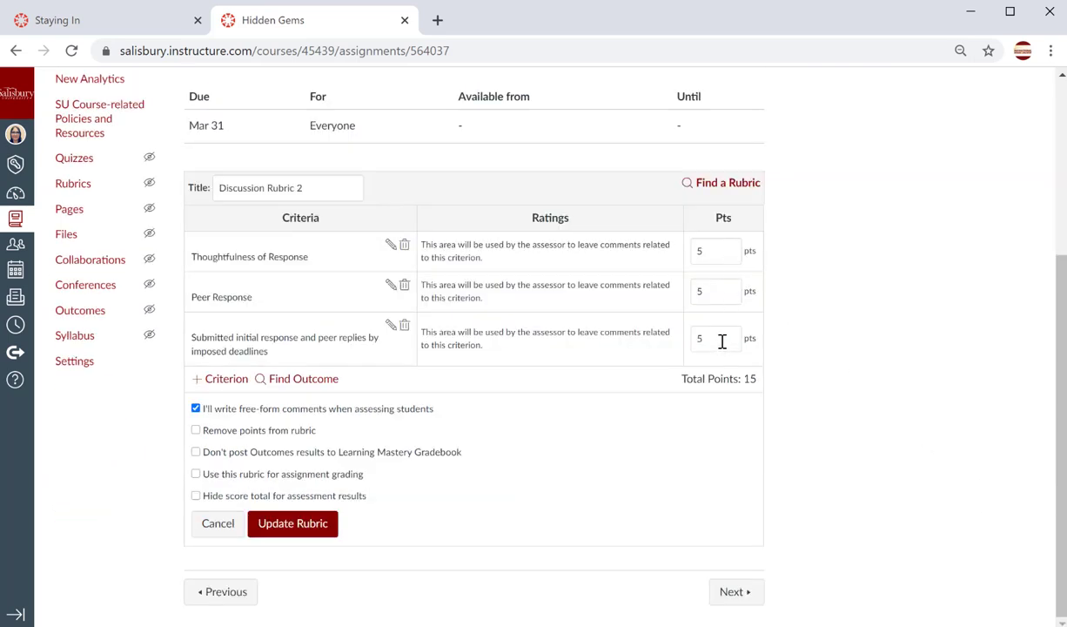
click(278, 524)
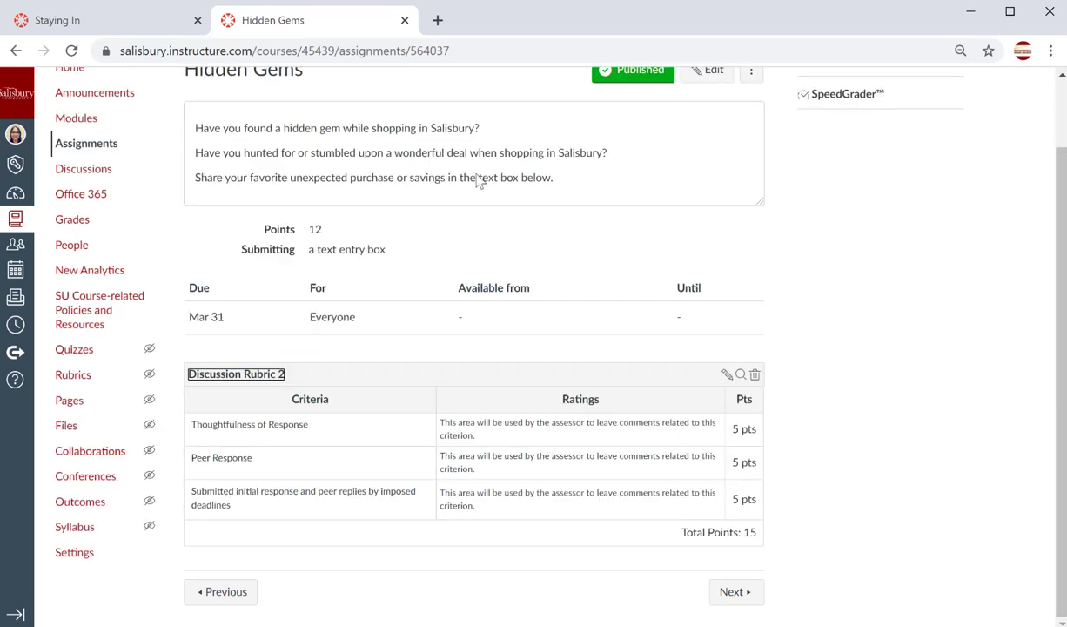
- Open Hidden Gems in SpeedGrader and add "This was very well done!" to Thoughtfulness of Response as a comment saved for reuse
click(78, 378)
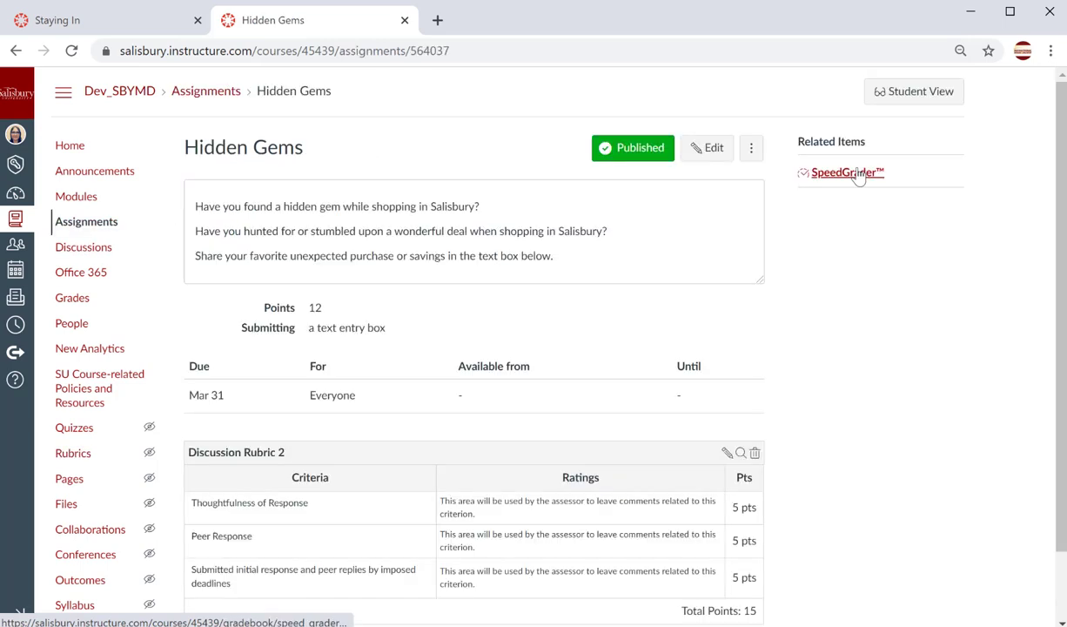
click(848, 172)
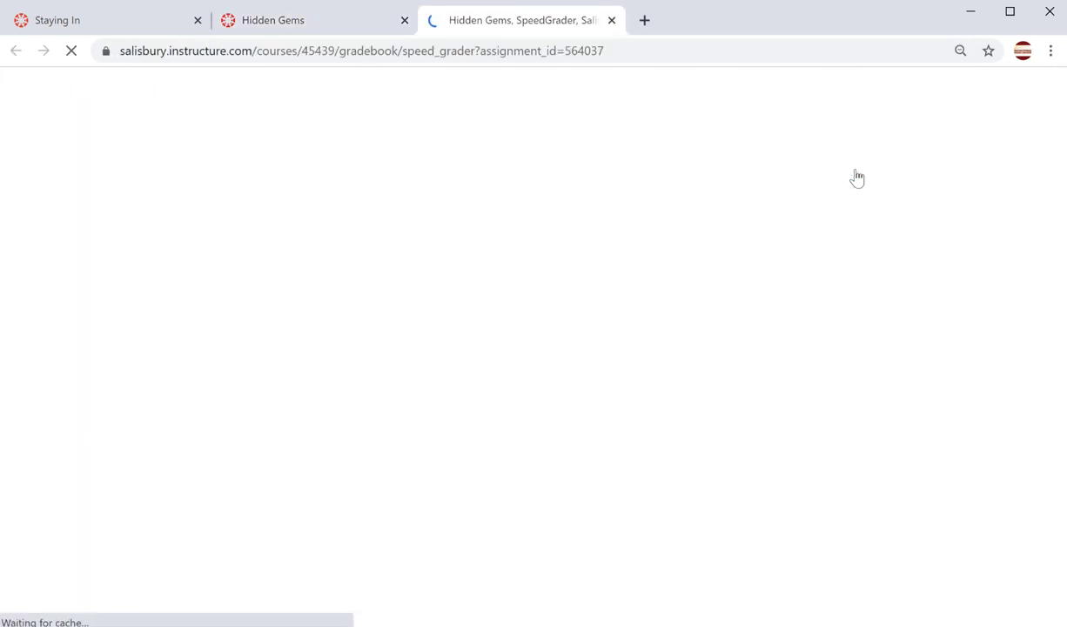
click(861, 214)
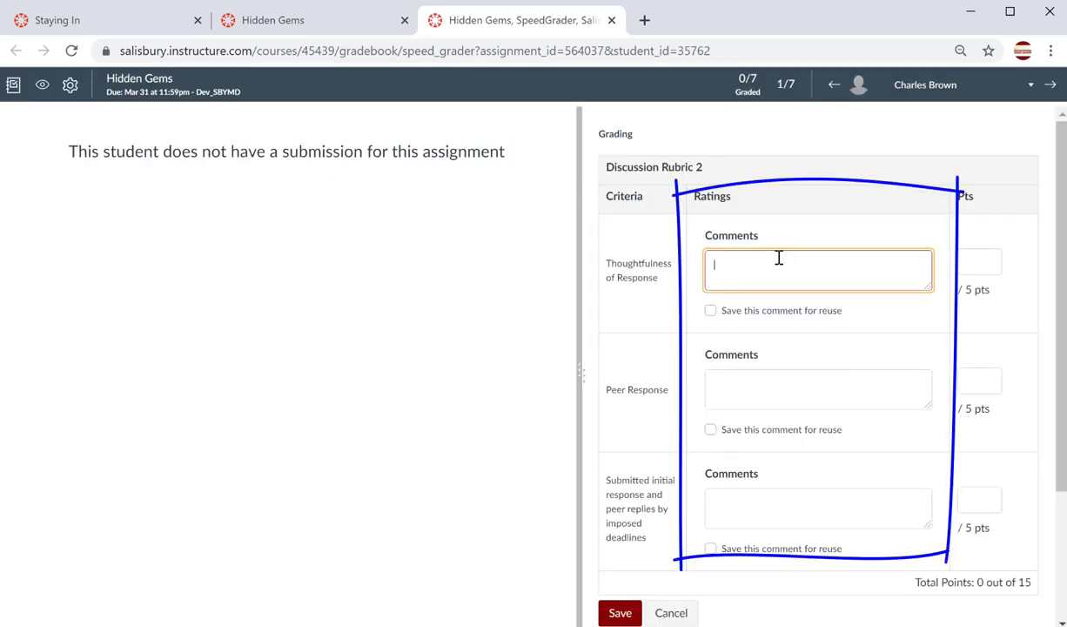
text(This was very well done!)
click(710, 311)
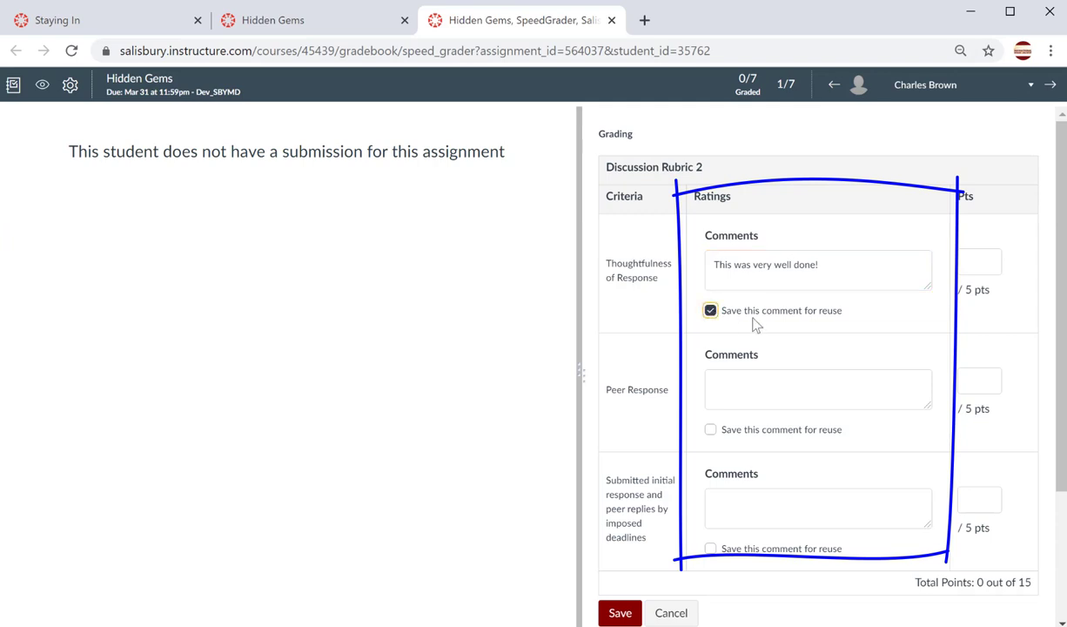
- Score the criteria 5, 3 and 0, comment "This needs some work" and "It looks like you forgot to leave responses for your peers.", and save
click(751, 383)
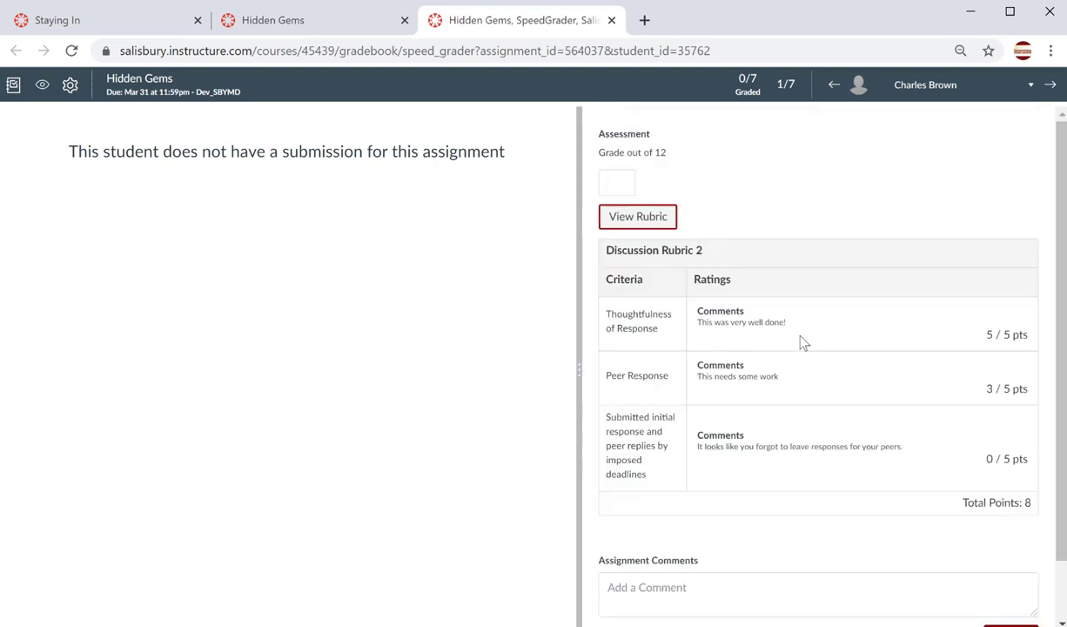
drag(700, 322, 1041, 505)
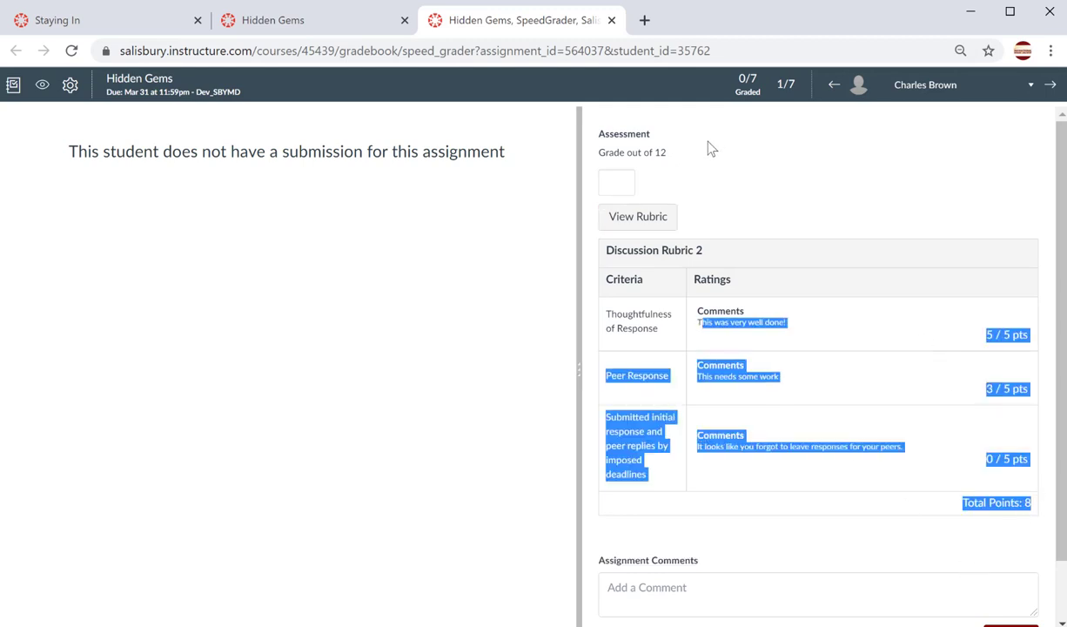
- Enter 10 as the overall Hidden Gems grade, and change that grade to 11
click(625, 178)
text(10)
key(Return)
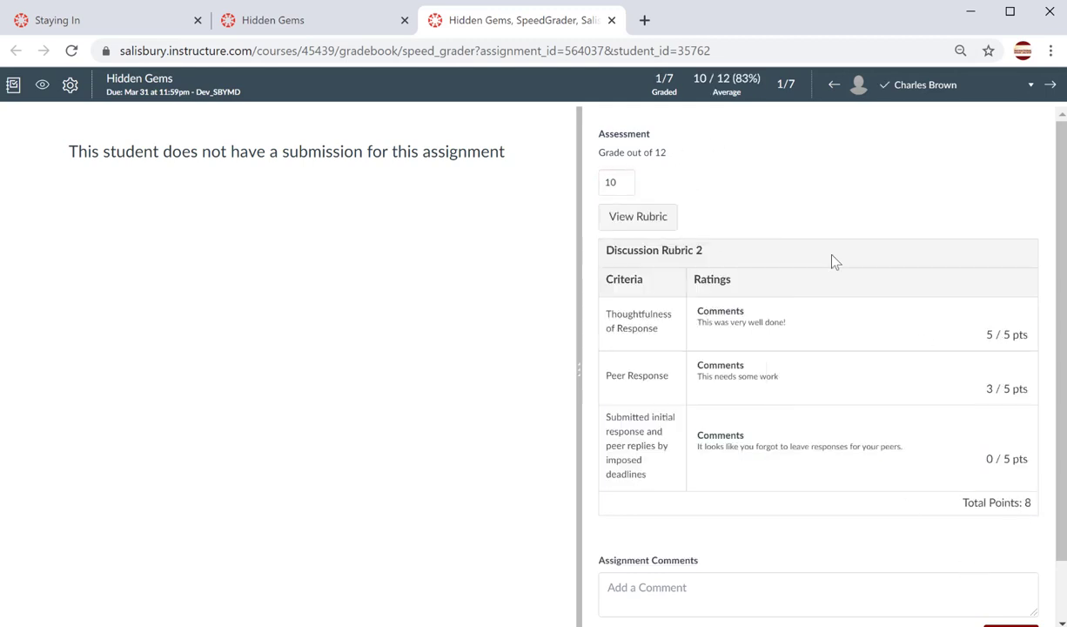
text(11)
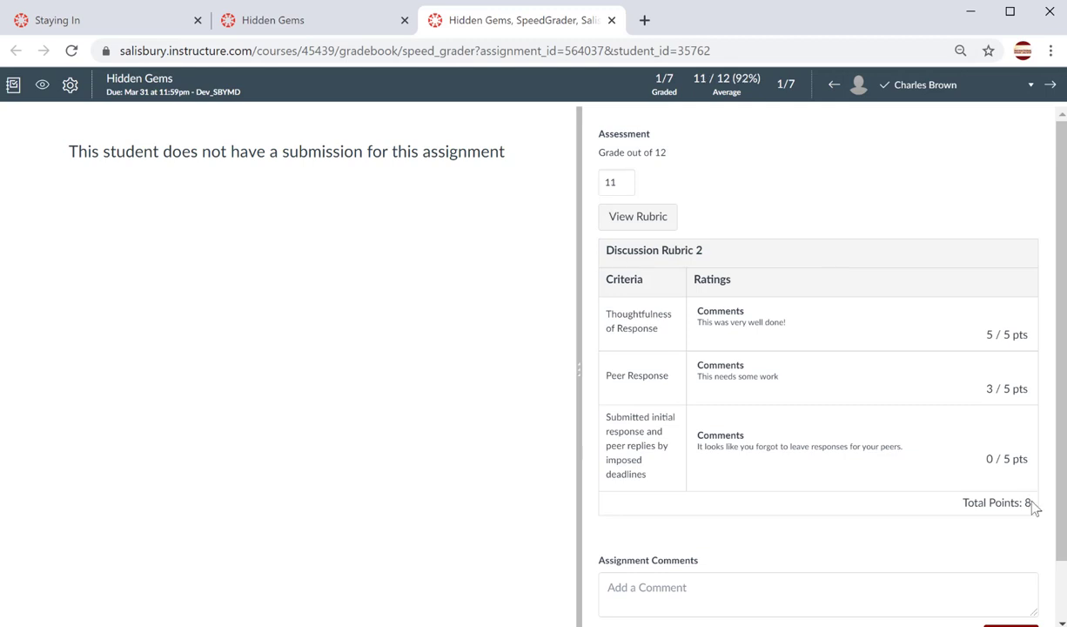